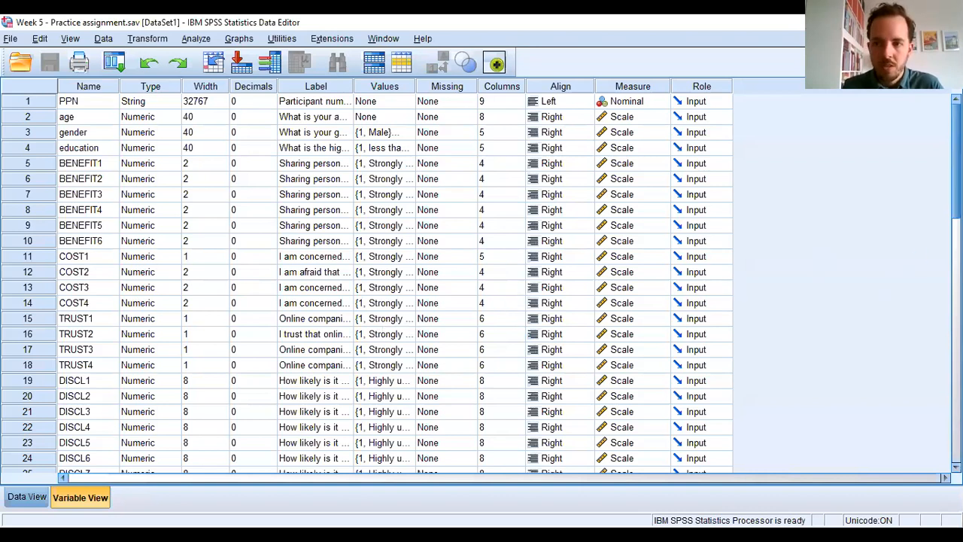
- Select the six attitude scale variables from ATT_news_nonpers through ATT_commerce_pers in the variable list
scroll(394, 283, "down", 1)
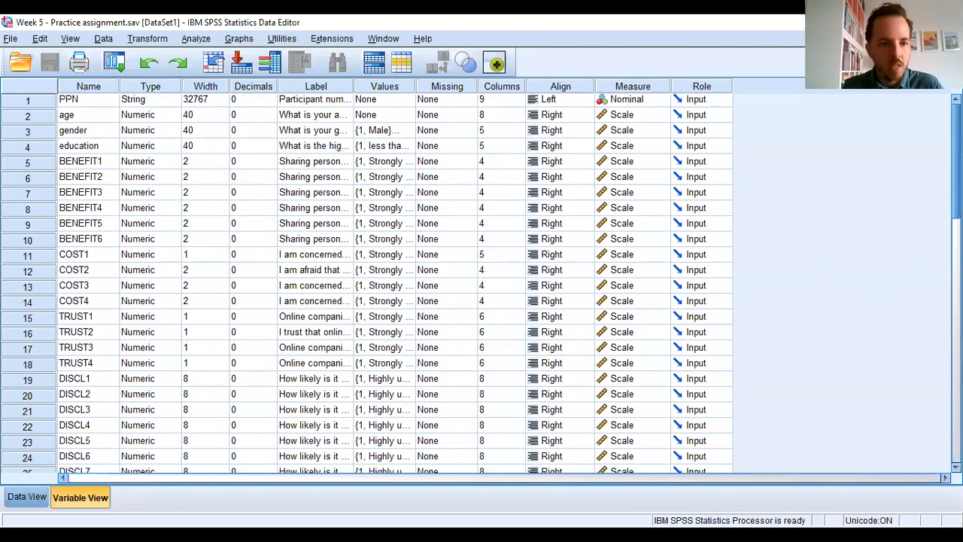
scroll(569, 286, "down", 6)
scroll(570, 286, "up", 1)
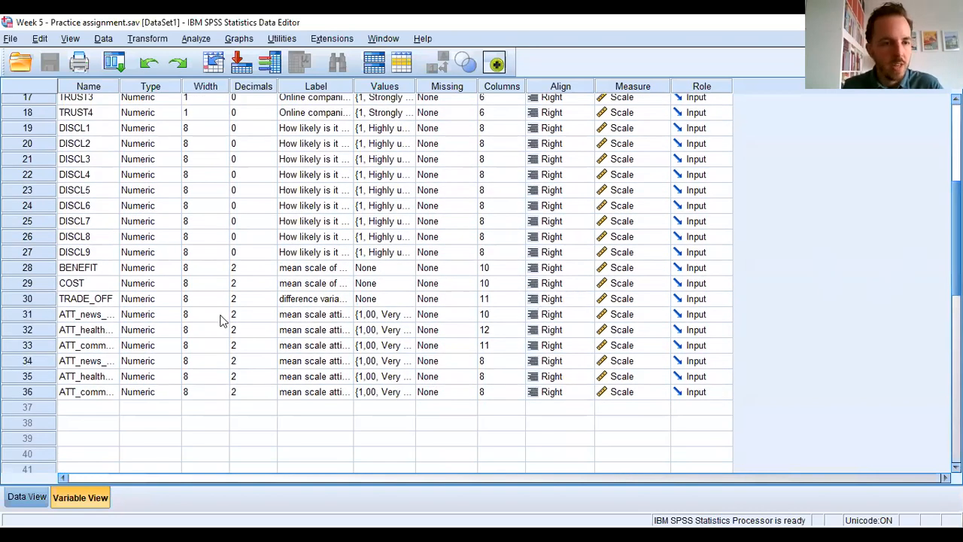
left_click(42, 319)
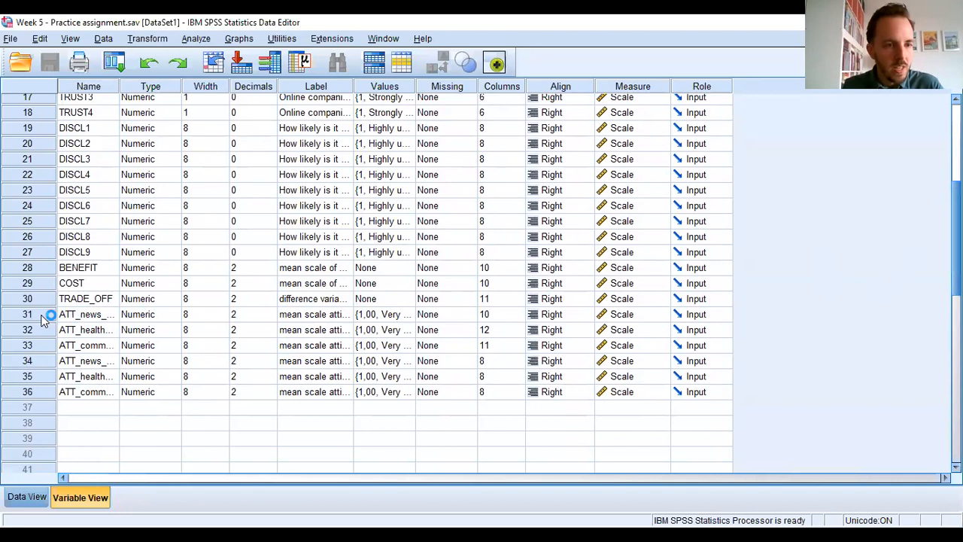
left_click(36, 394, "shift")
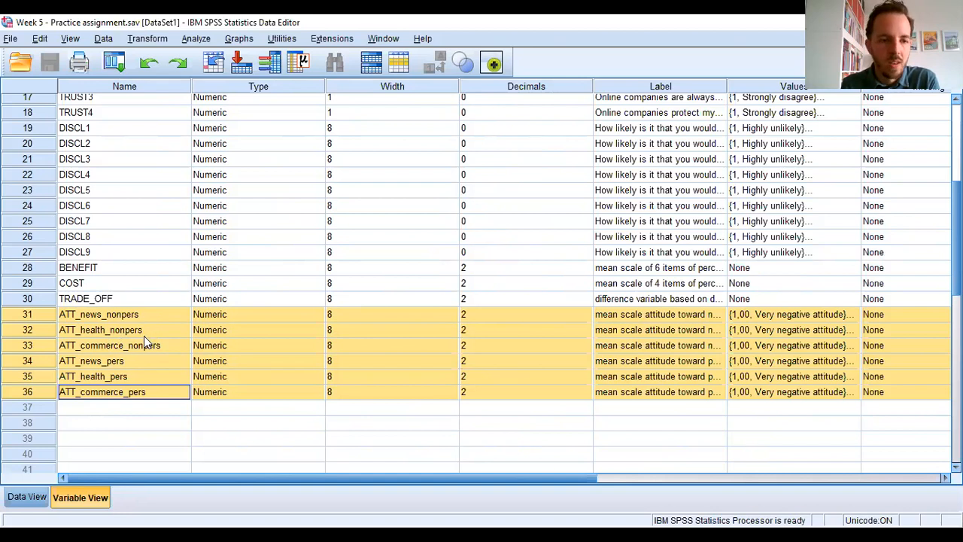
- Compute a new variable d1 as ATT_news_nonpers - ATT_health_nonpers
left_click(158, 39)
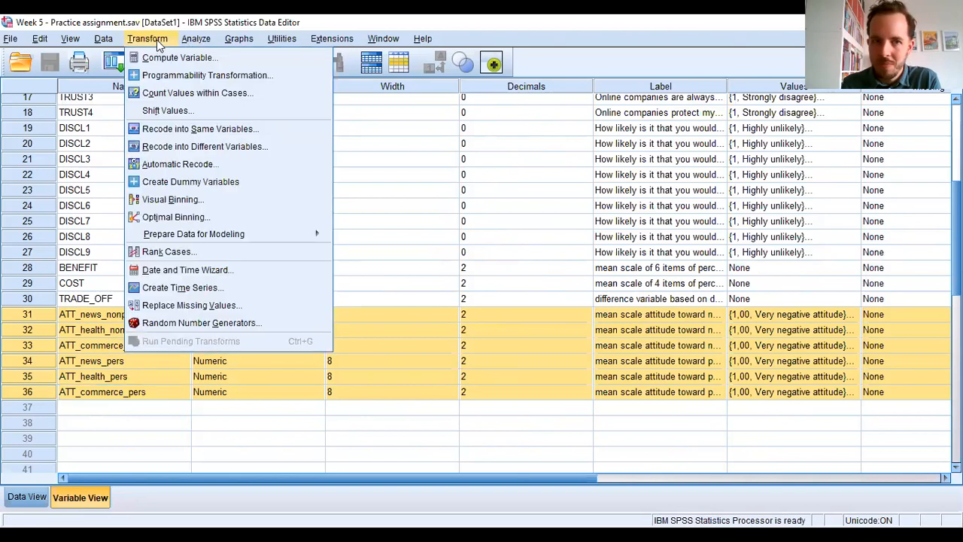
left_click(172, 58)
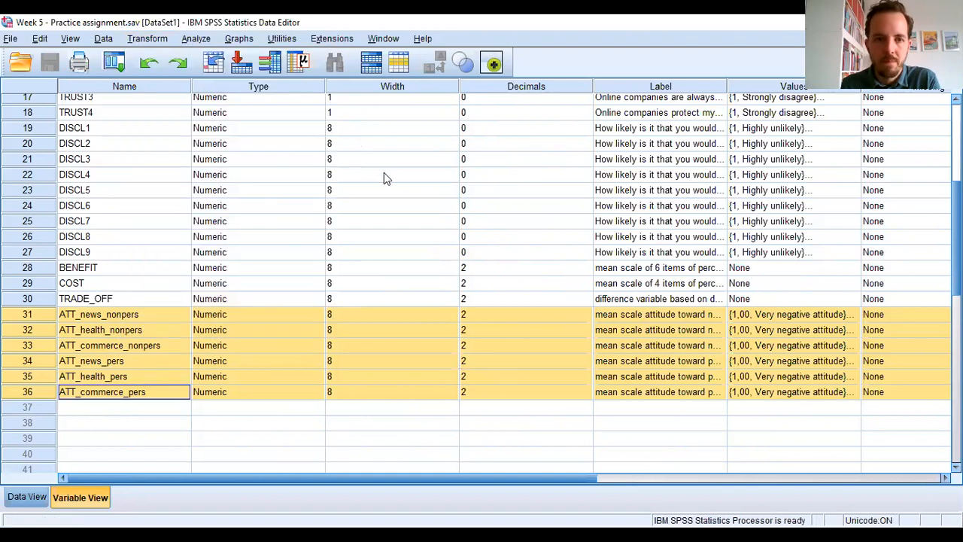
left_click_drag(323, 262, 323, 385)
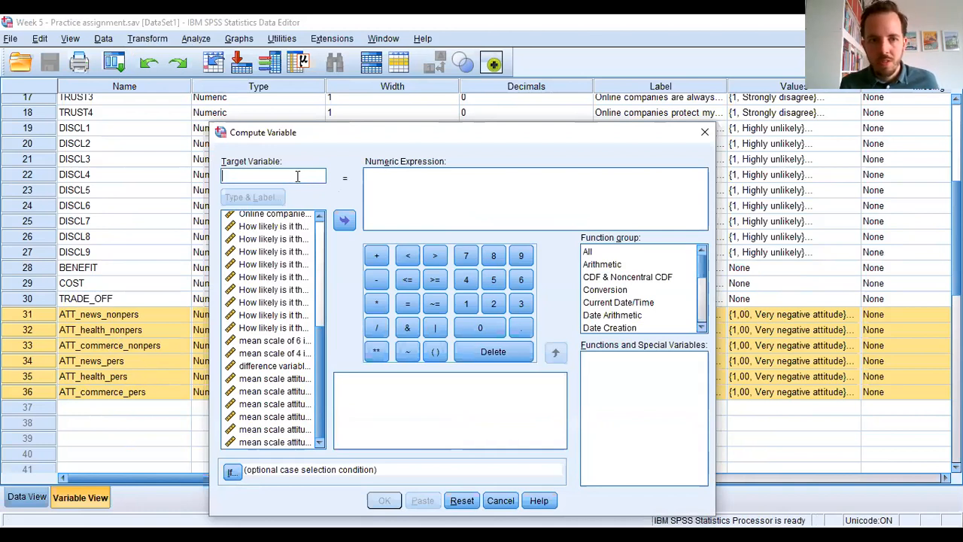
type("d1")
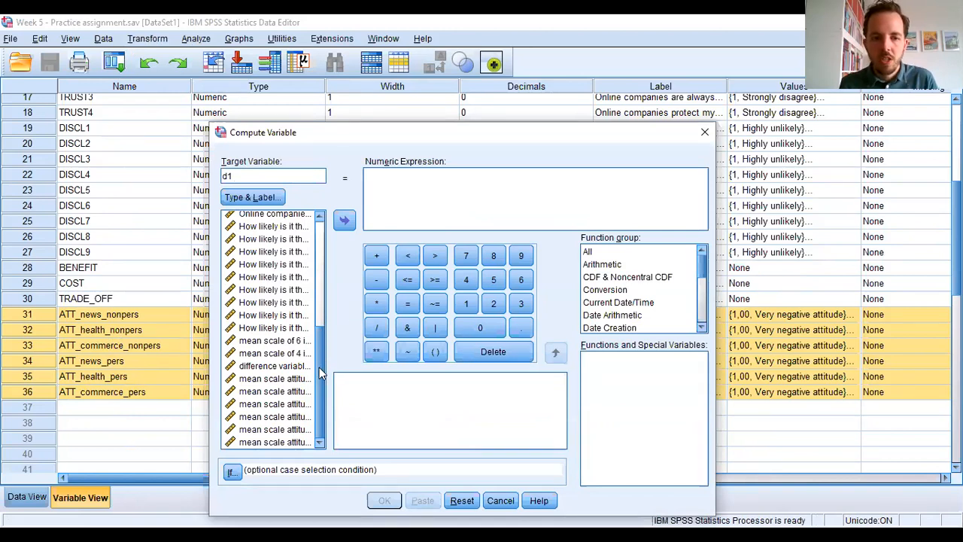
left_click(294, 378)
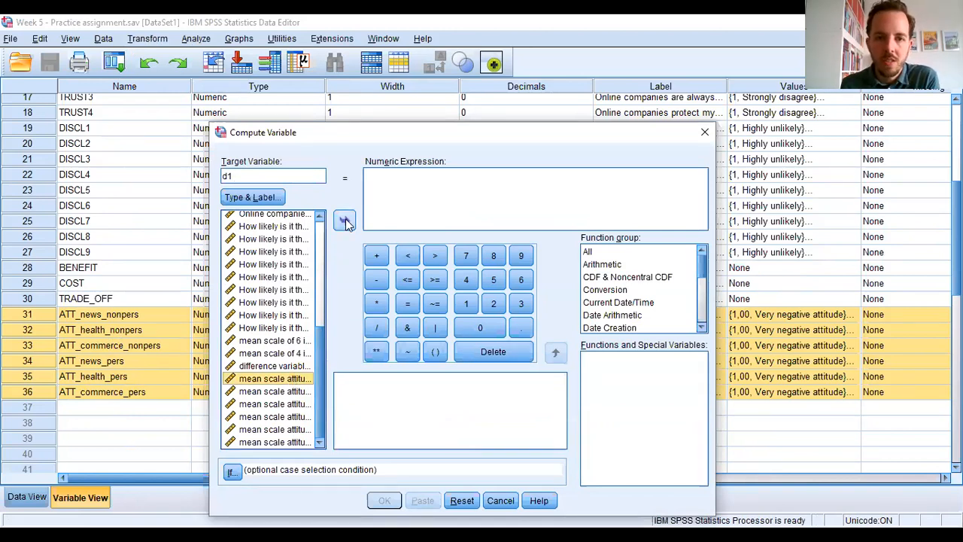
left_click(345, 220)
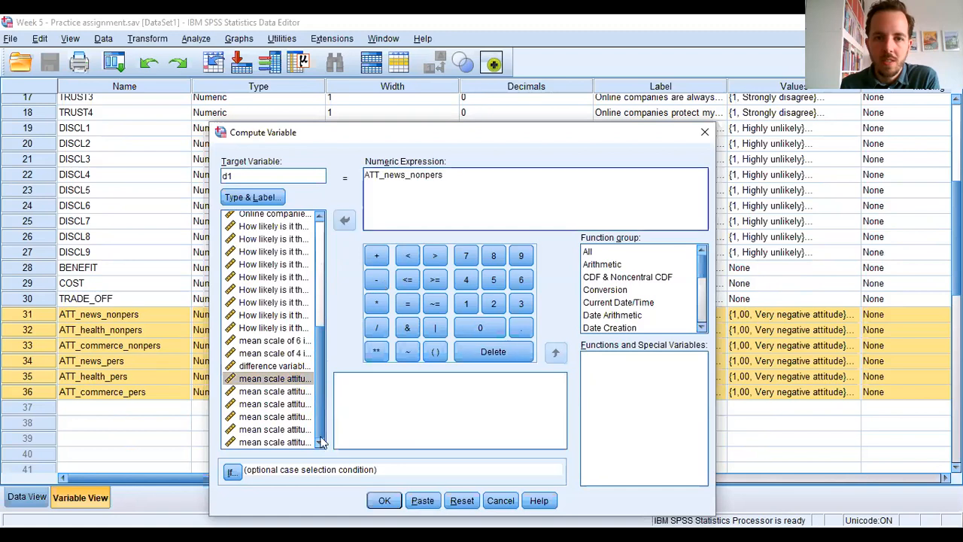
type("-")
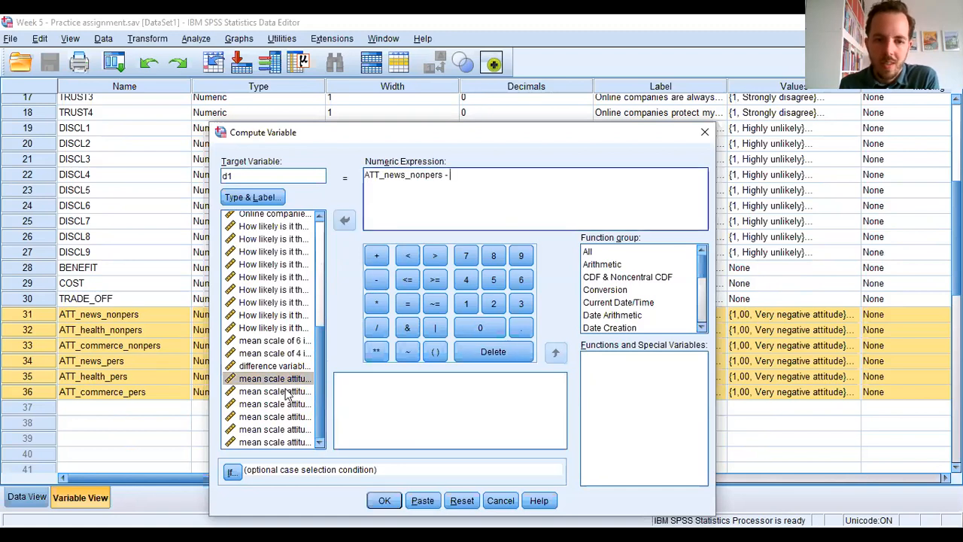
left_click(287, 391)
left_click(345, 220)
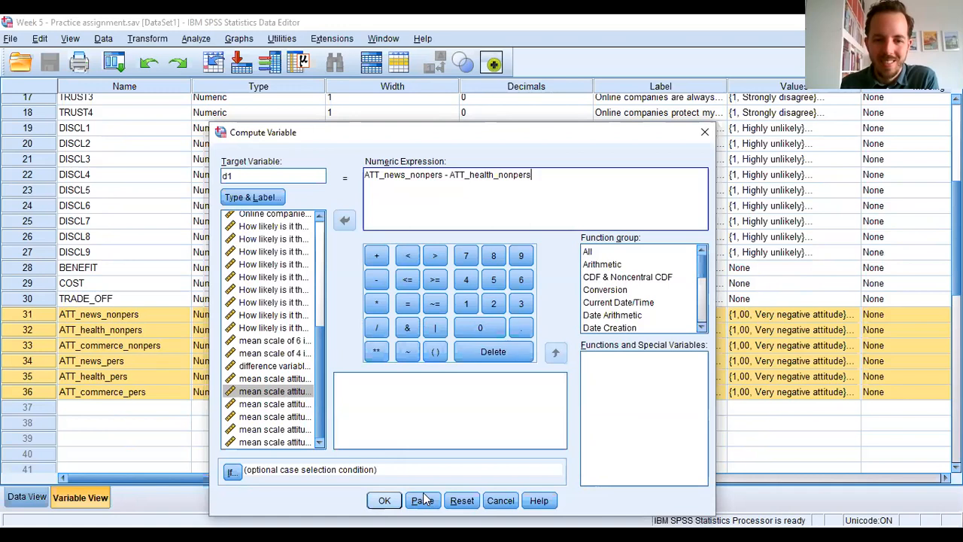
left_click(384, 500)
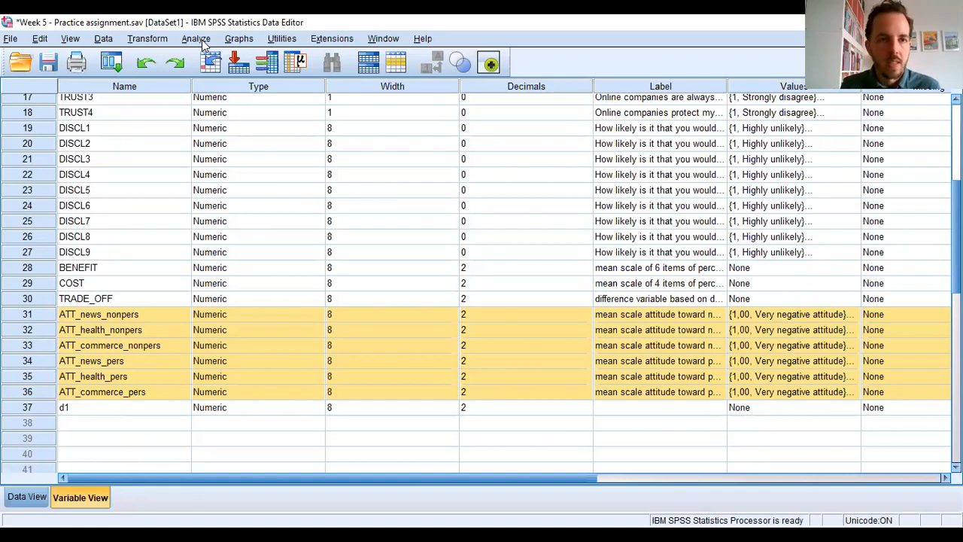
- Set up an Explore analysis with d1 as the dependent variable
left_click(197, 40)
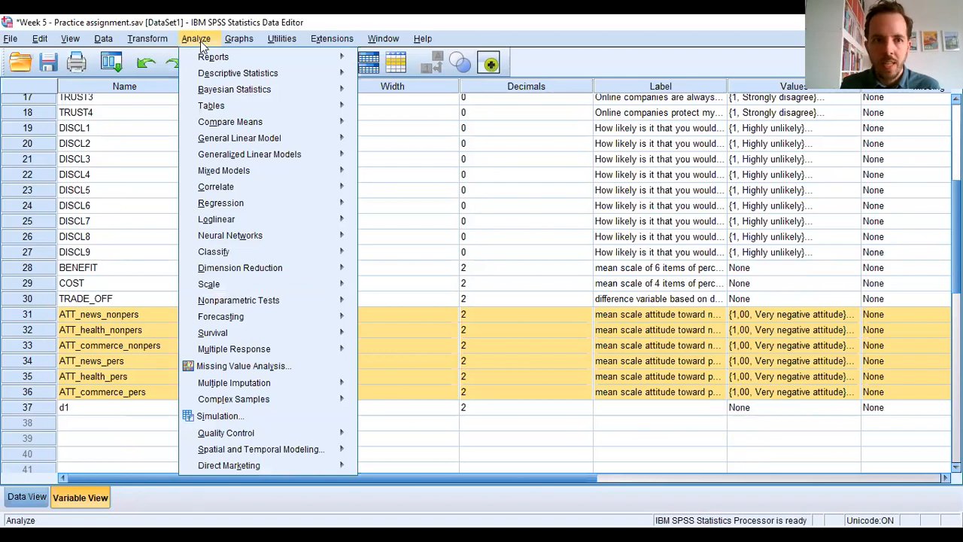
mouse_move(269, 73)
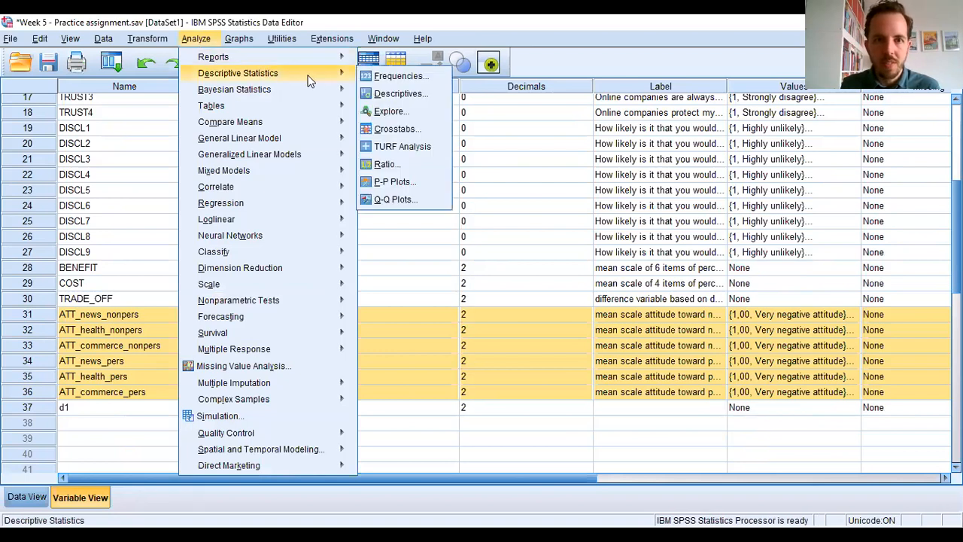
left_click(397, 113)
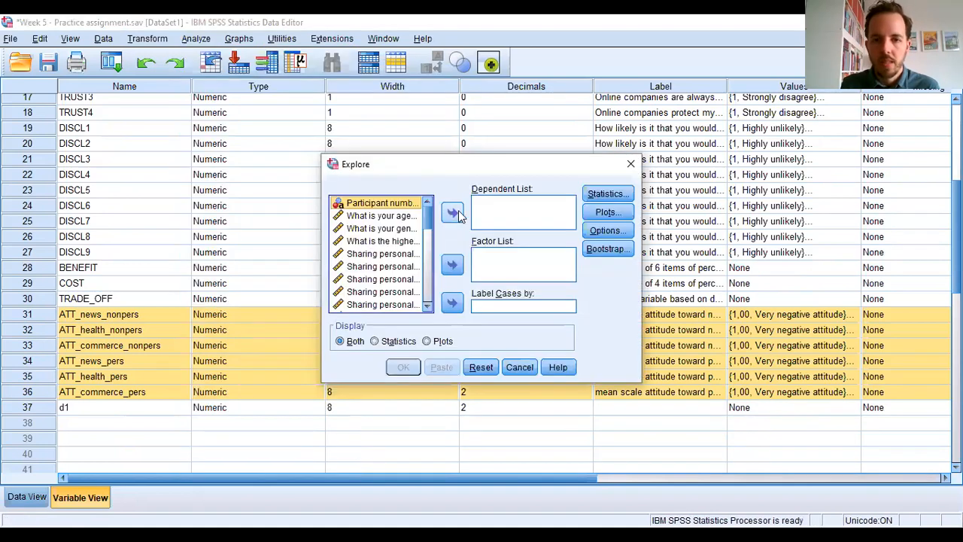
left_click_drag(427, 219, 427, 308)
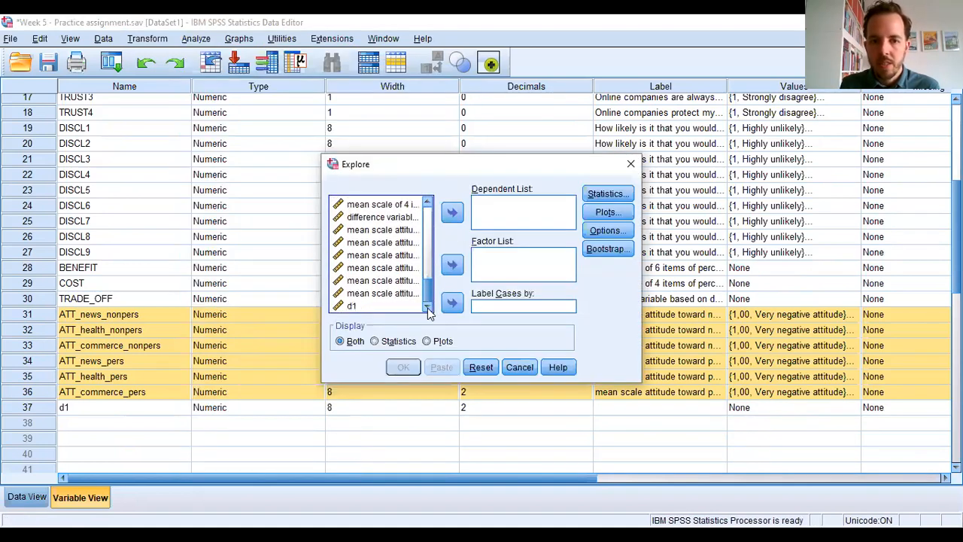
left_click(374, 308)
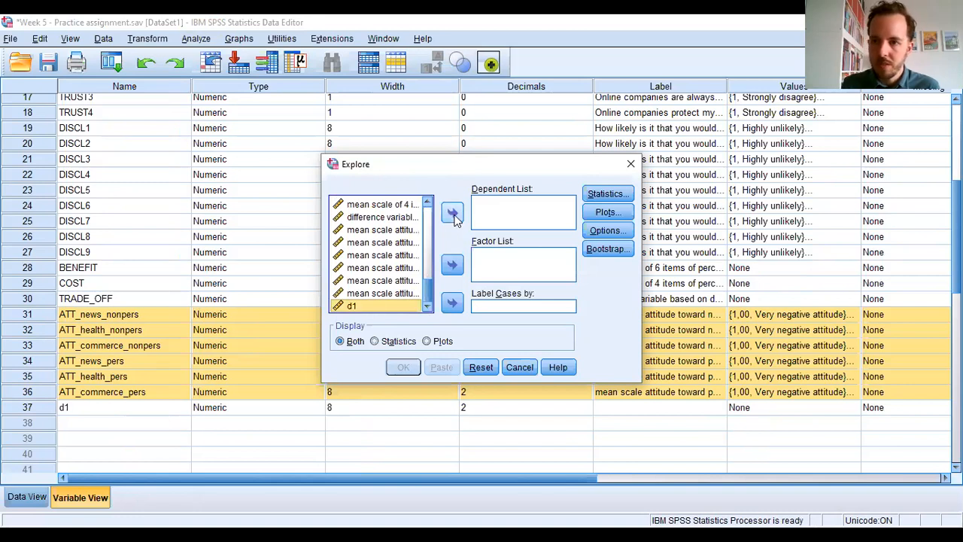
left_click(452, 213)
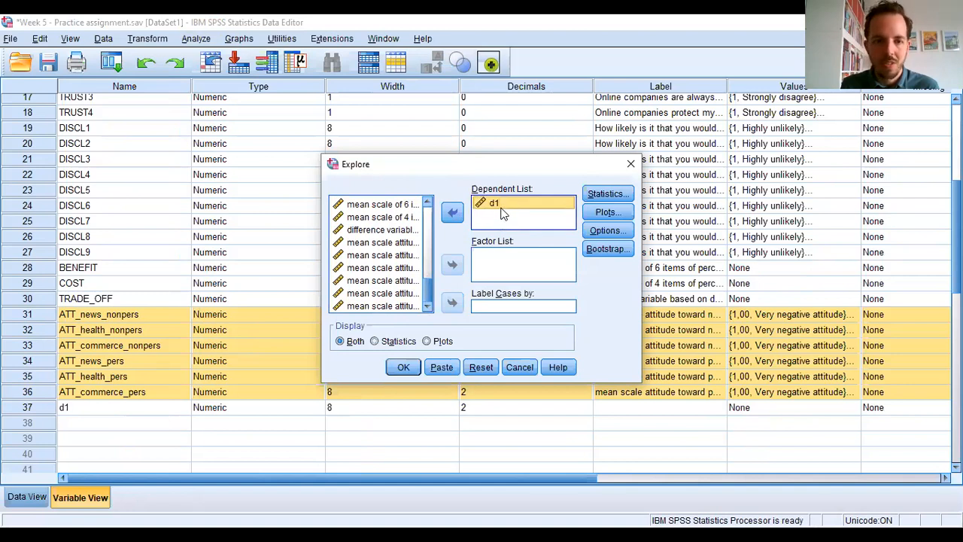
- Include normality plots with tests in the Explore analysis of d1 and run it
left_click(603, 211)
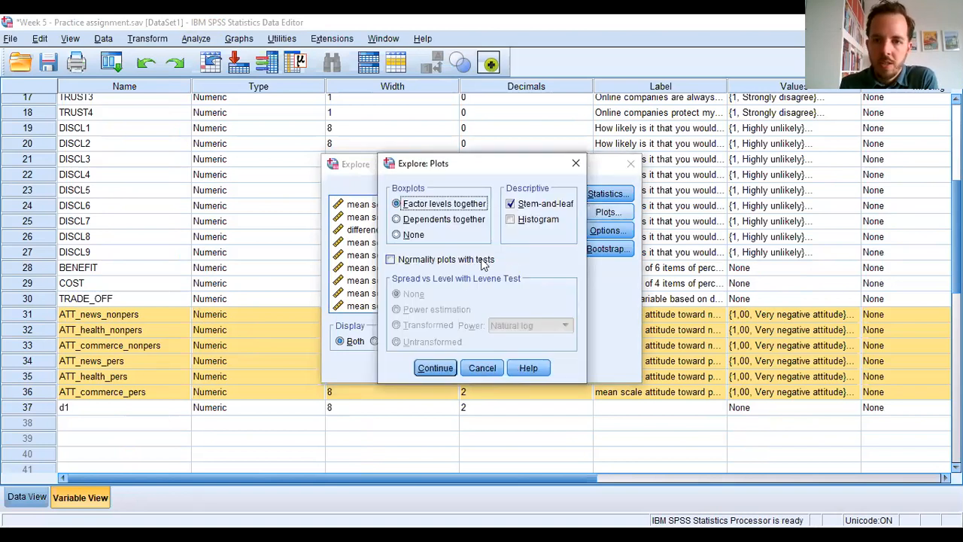
left_click(390, 259)
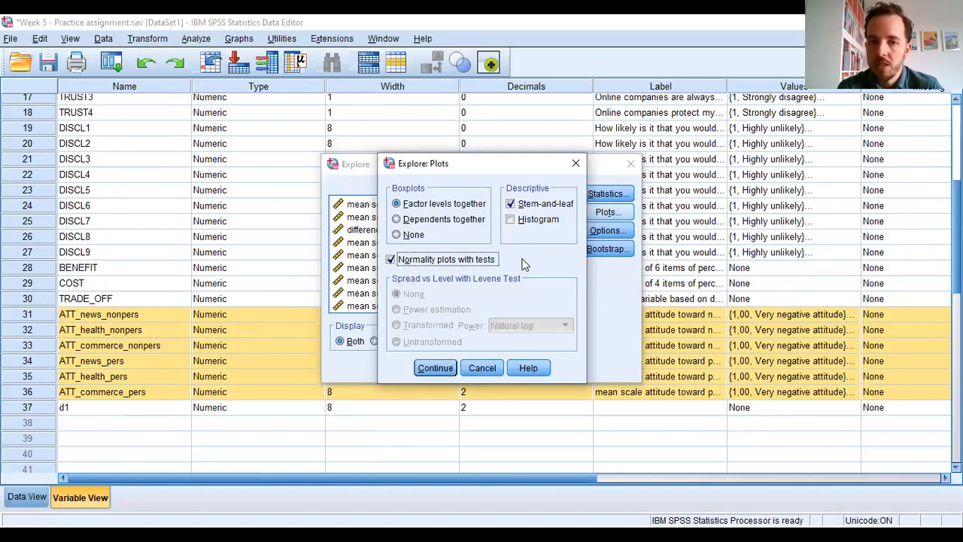
left_click(448, 371)
left_click(406, 368)
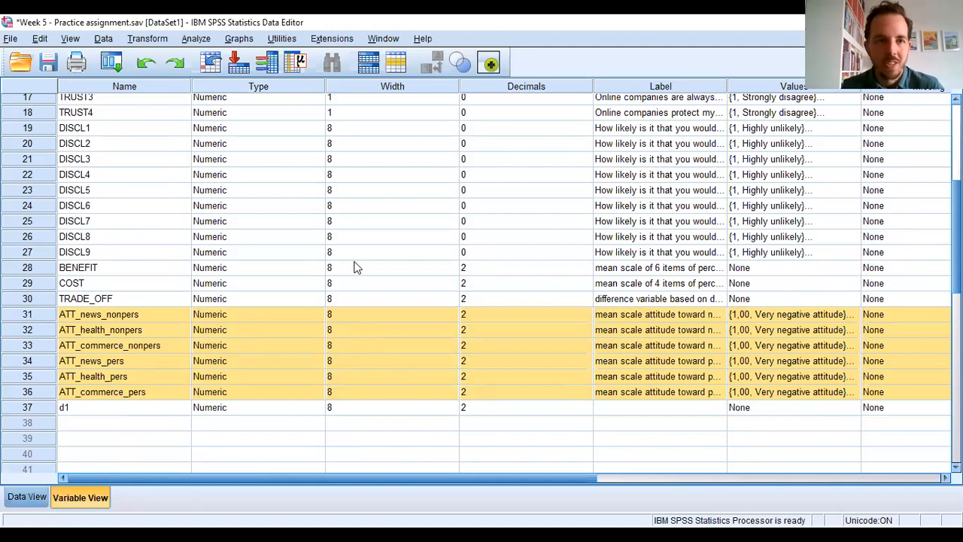
- Start a General Linear Model Repeated Measures analysis and add a within-subject factor named personalization with 2 levels
left_click(196, 39)
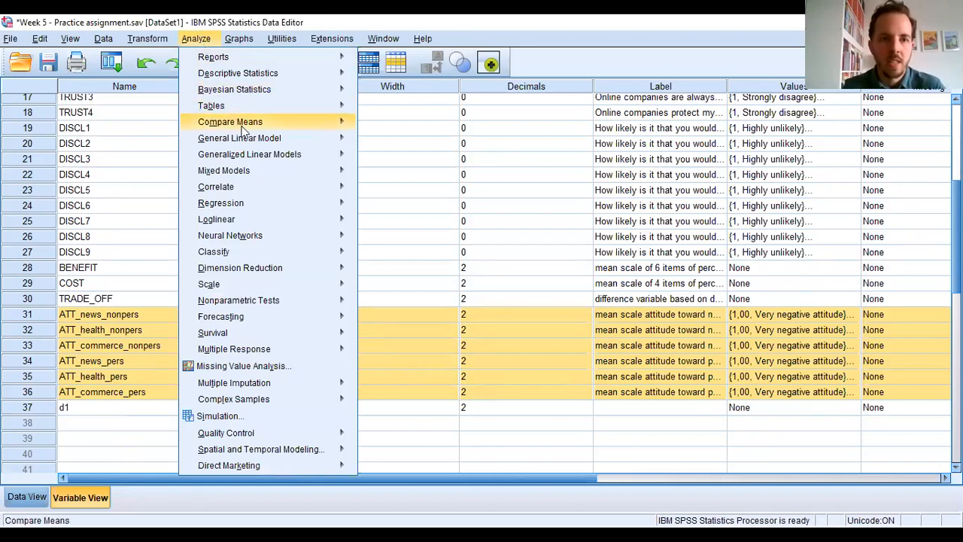
mouse_move(248, 137)
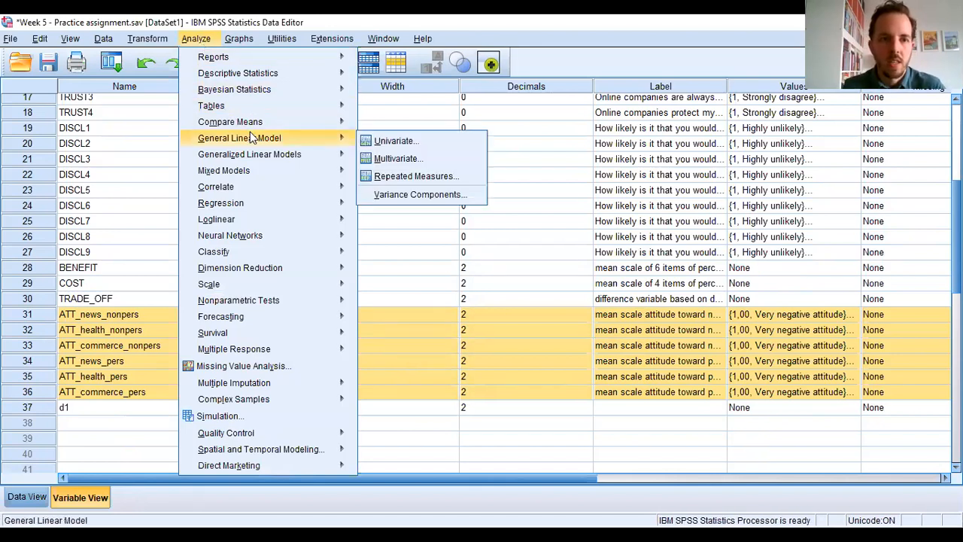
left_click(404, 184)
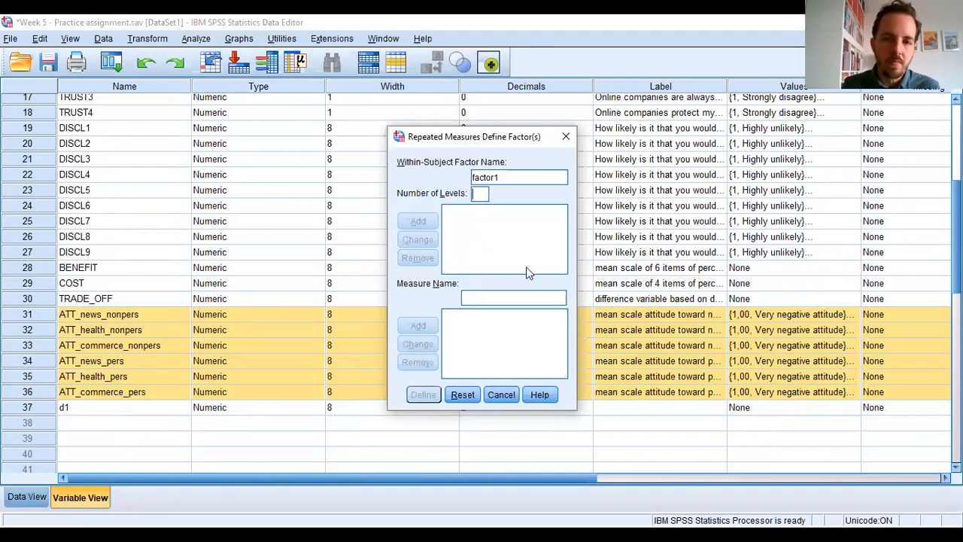
left_click_drag(510, 176, 467, 176)
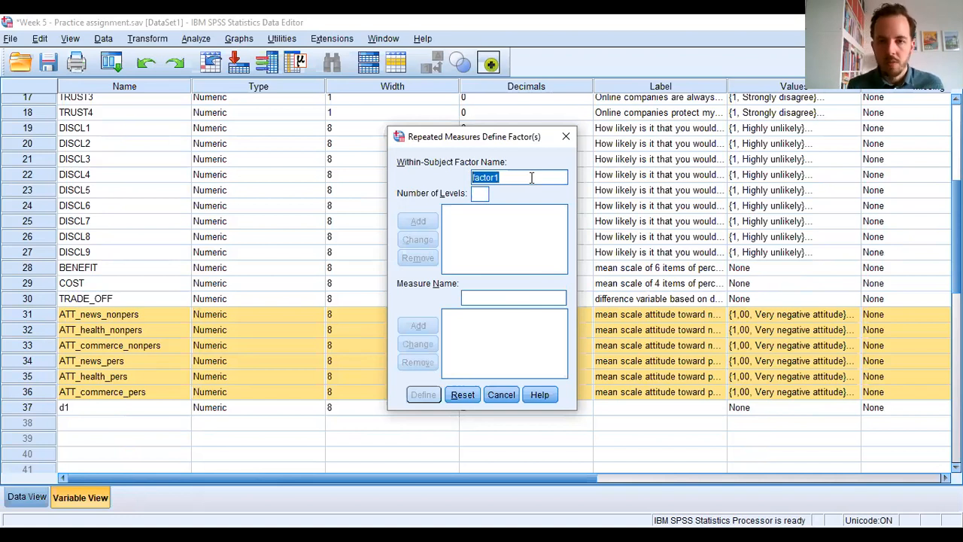
type("p")
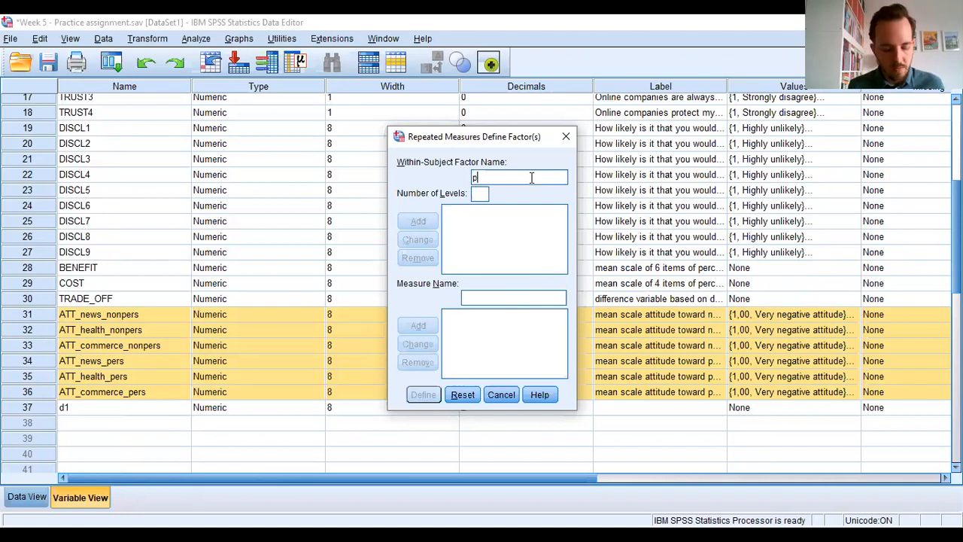
type("ersonalization")
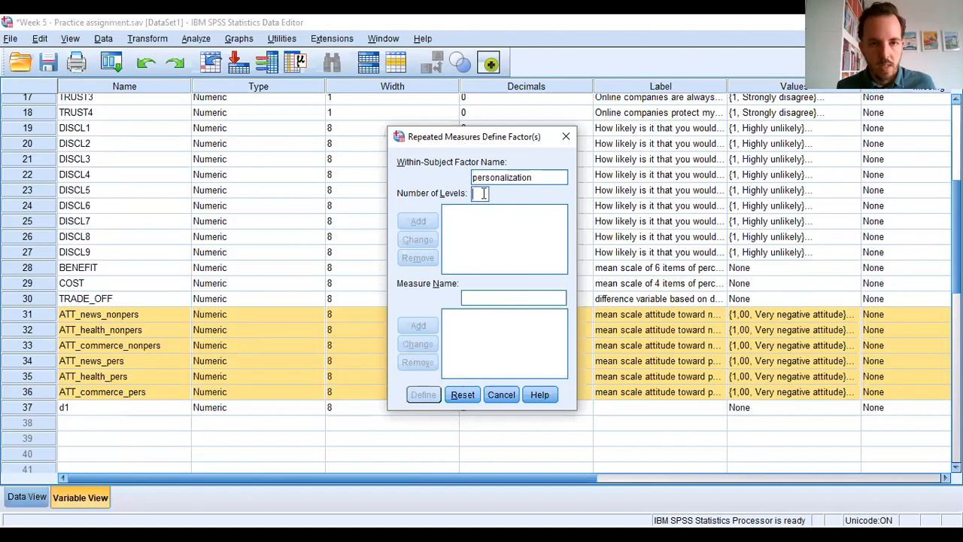
type("2")
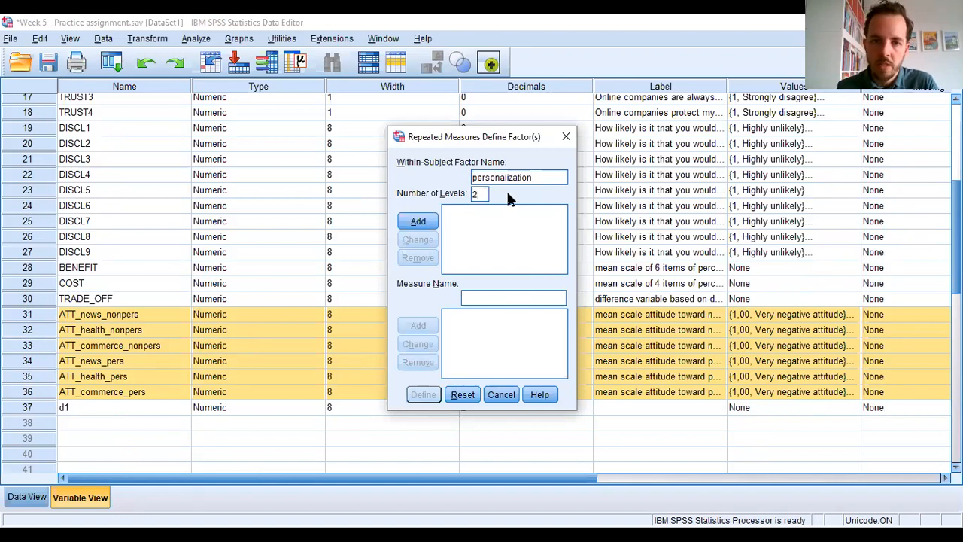
left_click(420, 222)
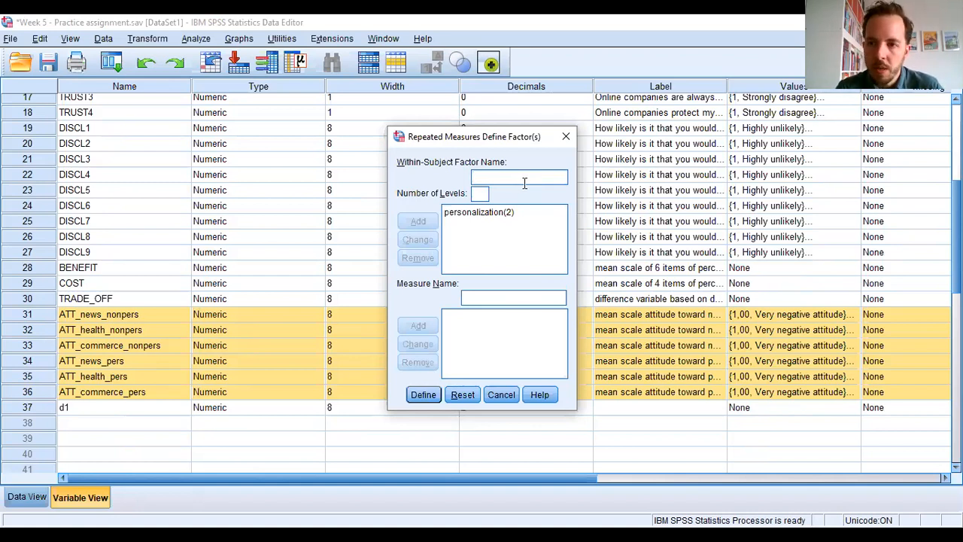
- Add a second within-subject factor named typeofwebsite with 3 levels
type("typeo")
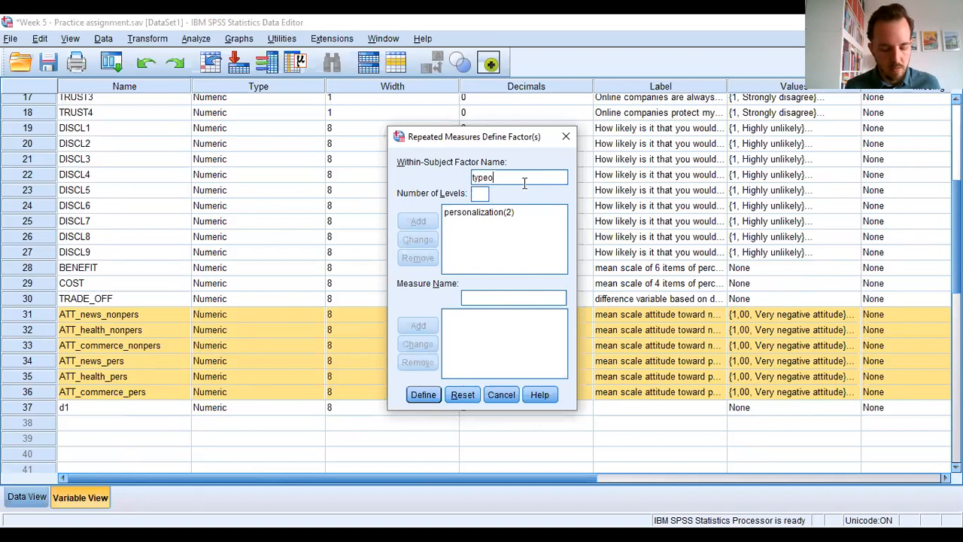
type("fwebsite")
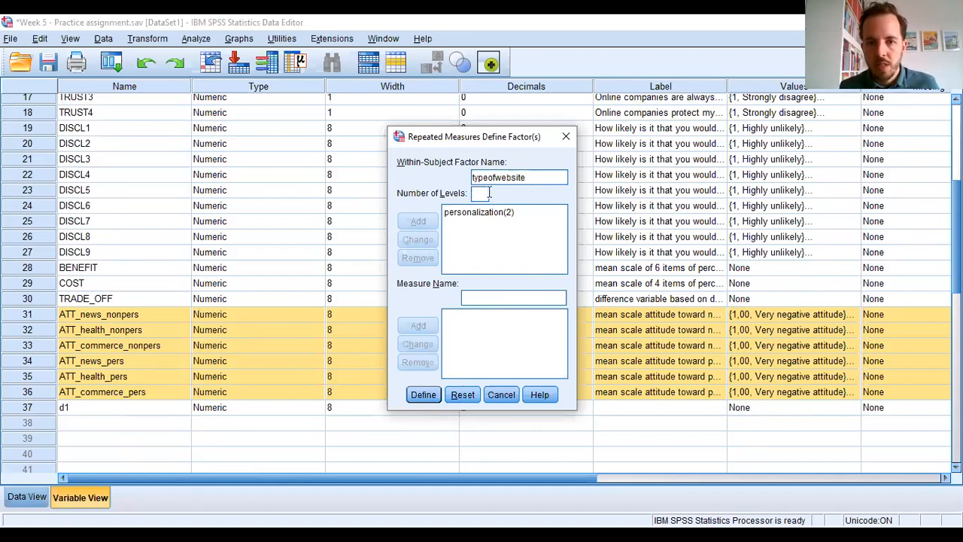
type("3")
left_click(418, 221)
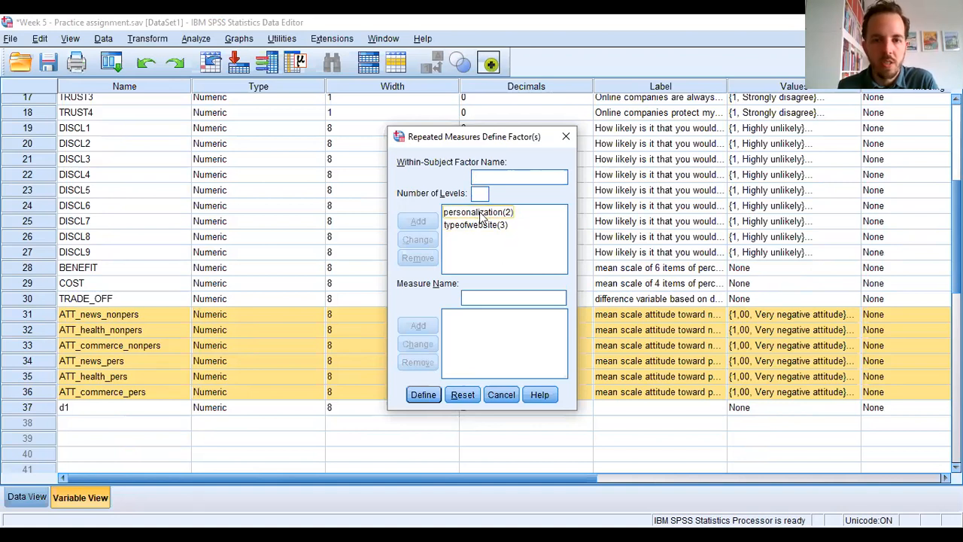
- Define the factors and assign the six attitude scales, from ATT_news_nonpers through ATT_commerce_pers, as within-subjects variables in listed order
left_click(424, 395)
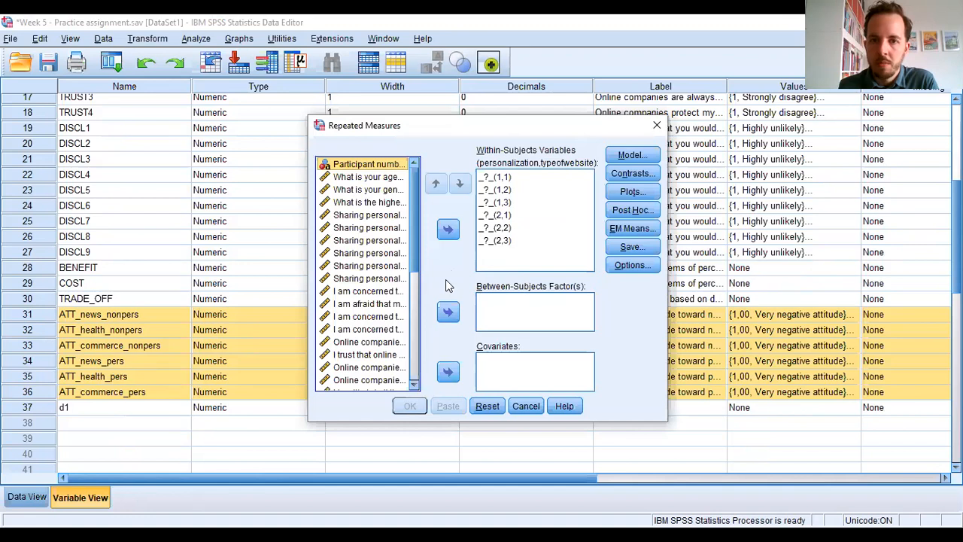
left_click_drag(413, 245, 419, 370)
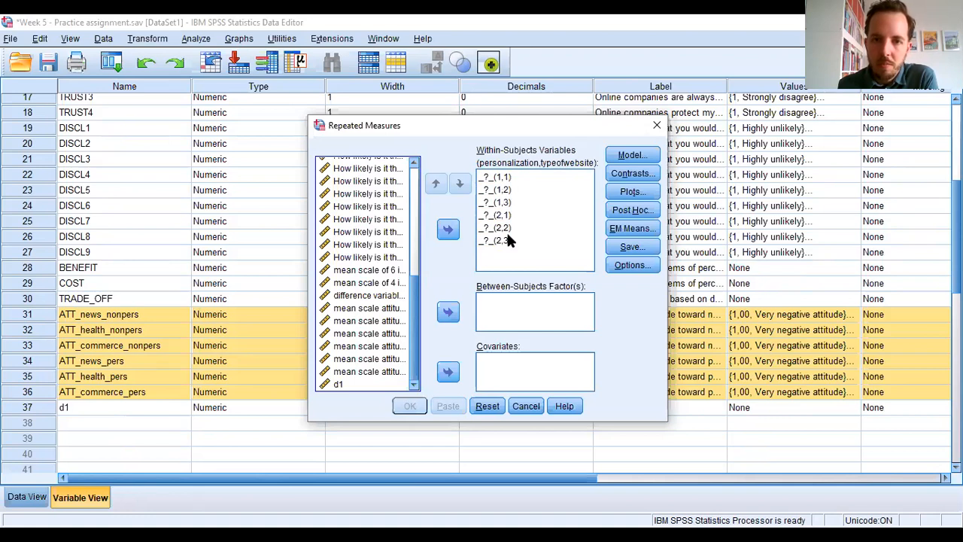
left_click(371, 309)
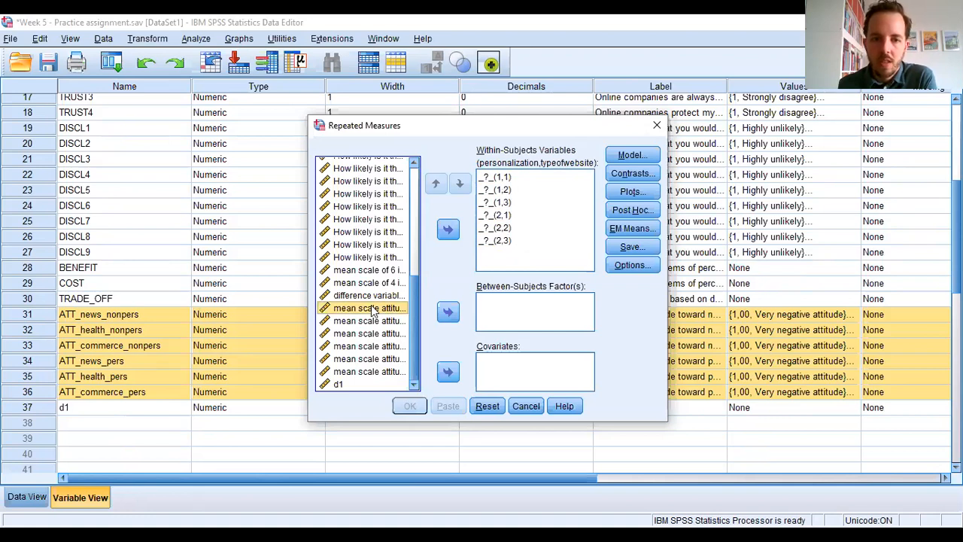
left_click(367, 373, "shift")
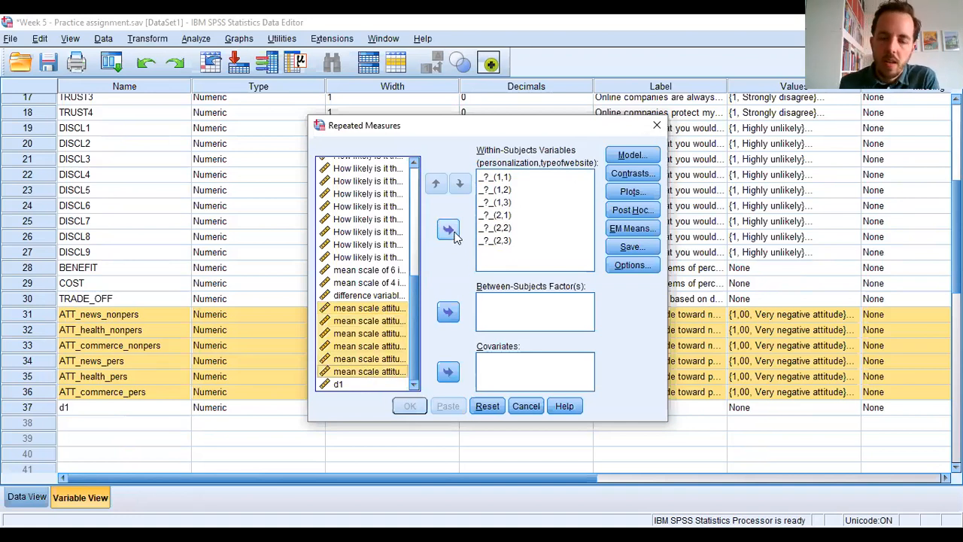
left_click(449, 230)
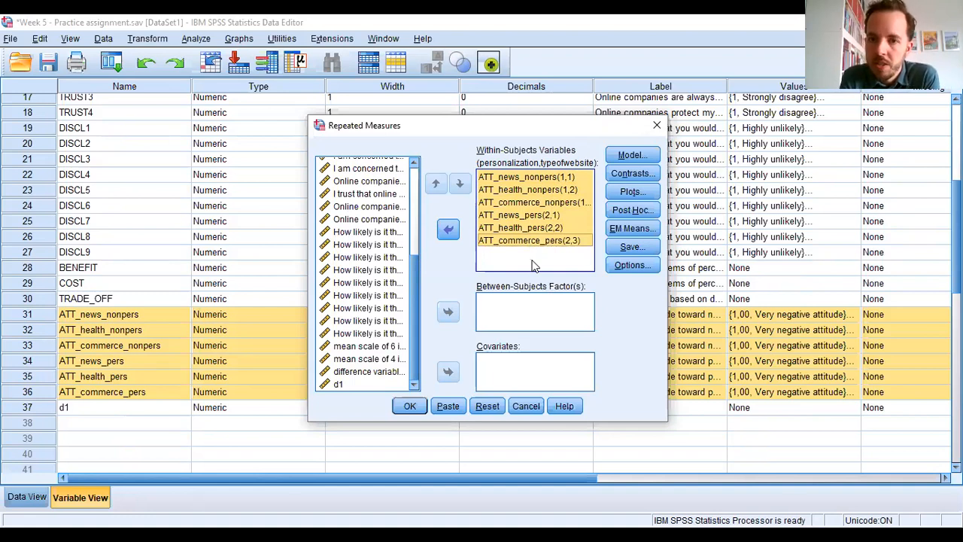
- Include descriptive statistics and estimates of effect size in the repeated measures output
left_click(639, 266)
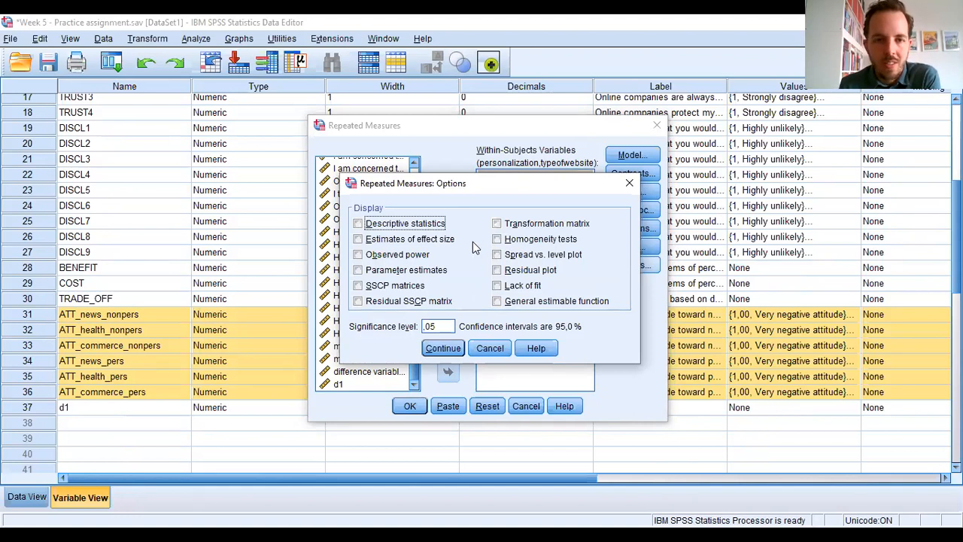
left_click(358, 225)
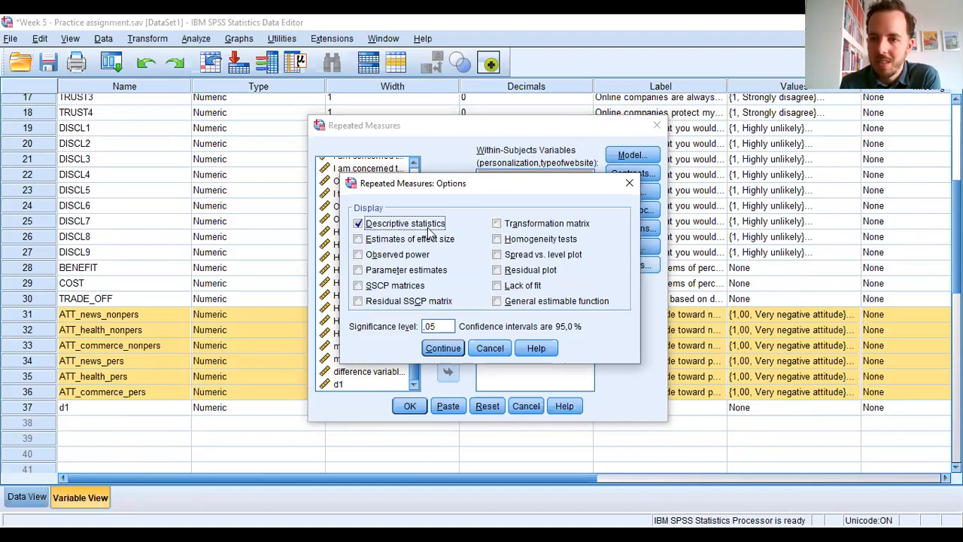
left_click(358, 240)
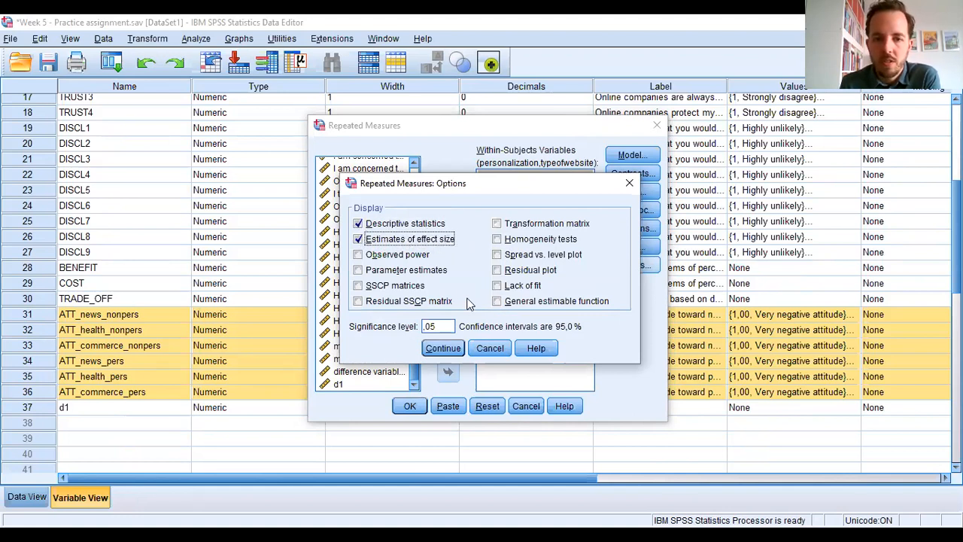
left_click(443, 348)
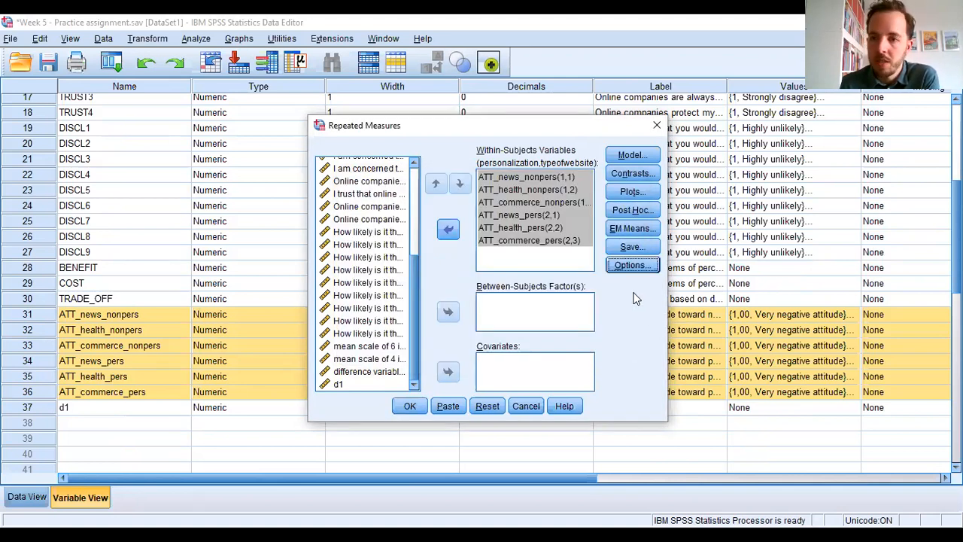
left_click(636, 244)
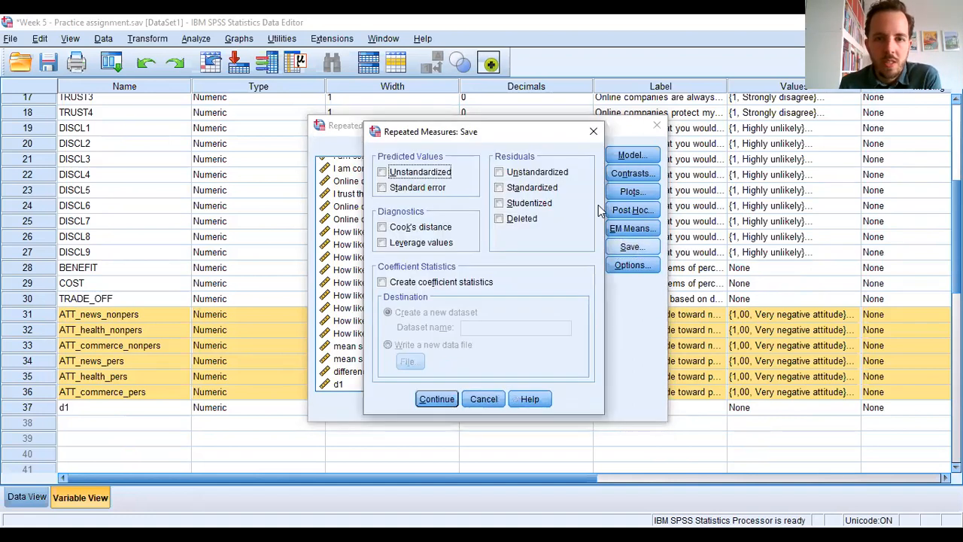
left_click(595, 136)
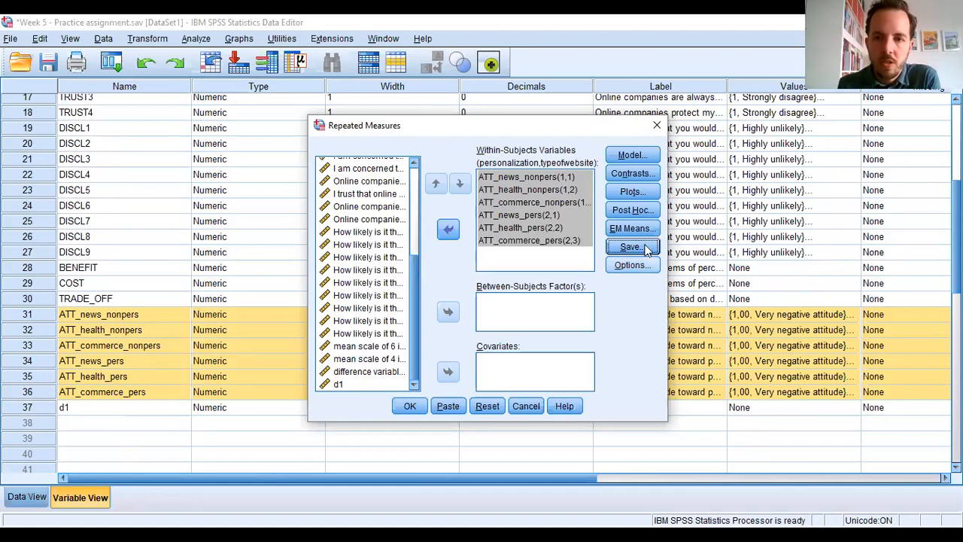
- Set the contrast for the personalization factor to Simple with the last category as reference
left_click(639, 174)
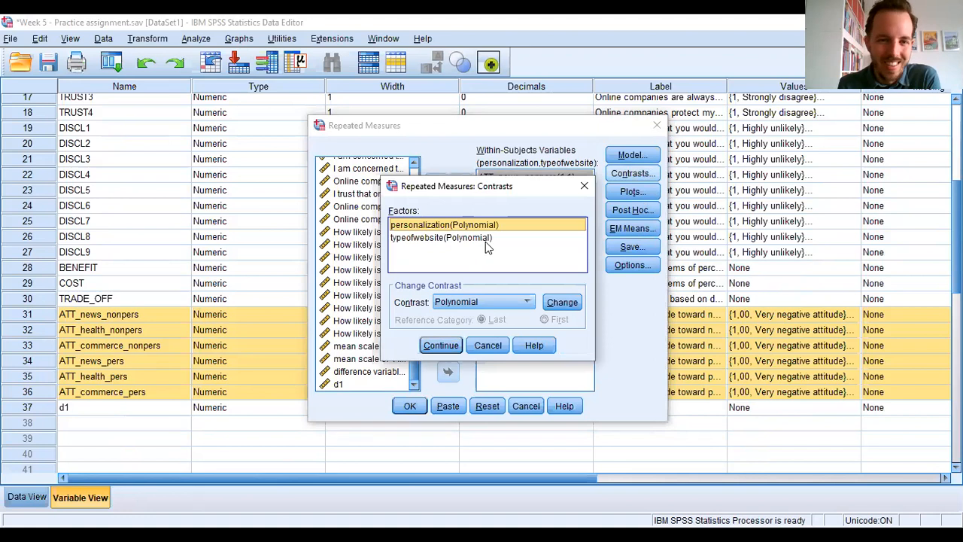
left_click(529, 301)
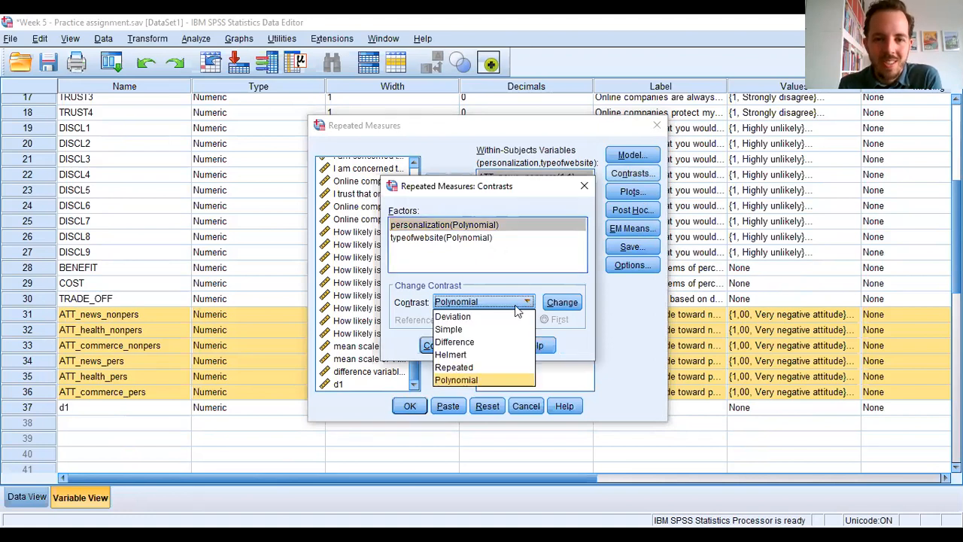
left_click(473, 329)
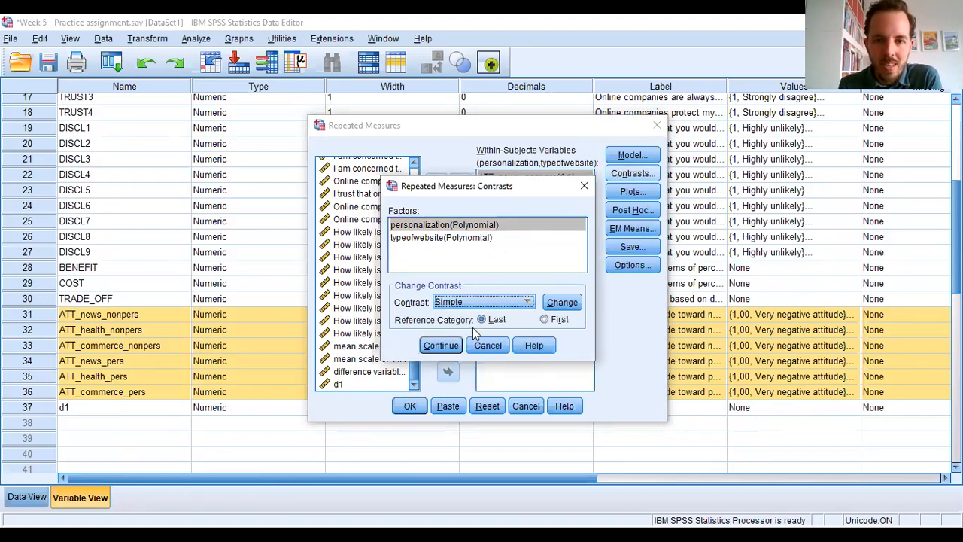
left_click(561, 303)
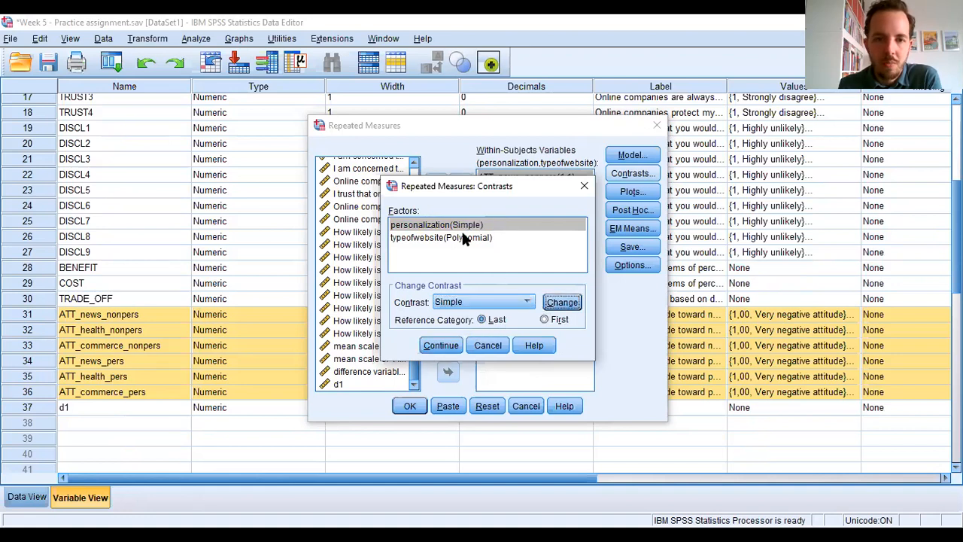
- Set the contrast for the typeofwebsite factor to Simple with the last category as reference and accept the contrasts
left_click(464, 237)
left_click(527, 301)
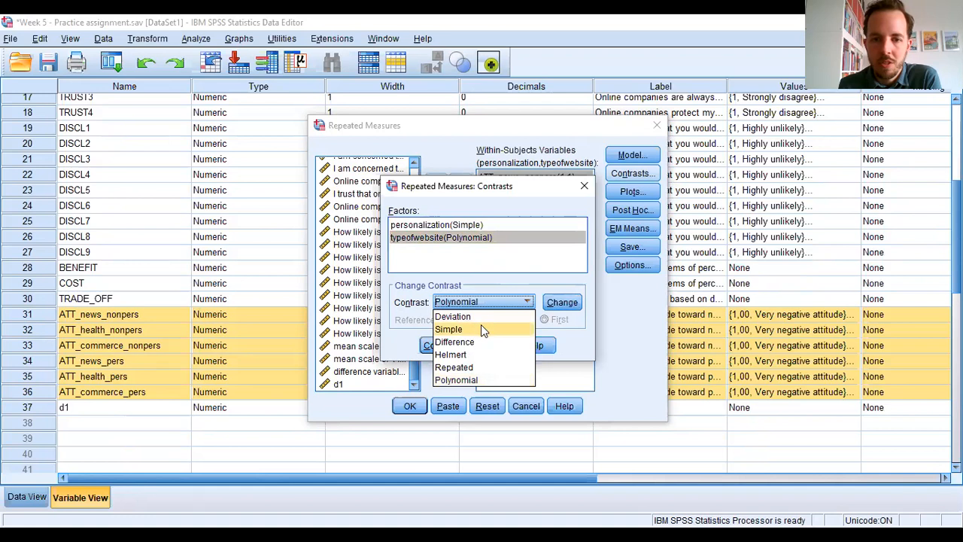
left_click(478, 328)
left_click(557, 303)
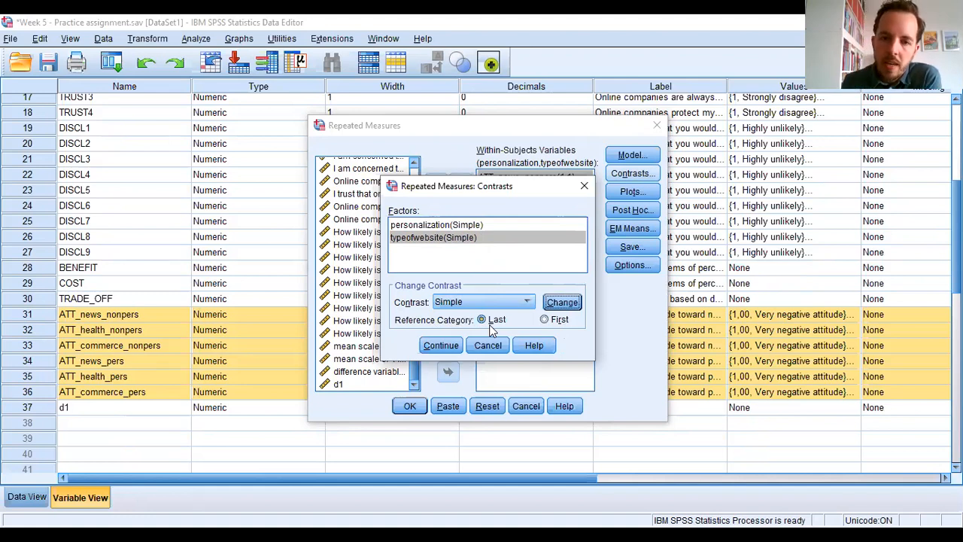
left_click_drag(539, 186, 549, 265)
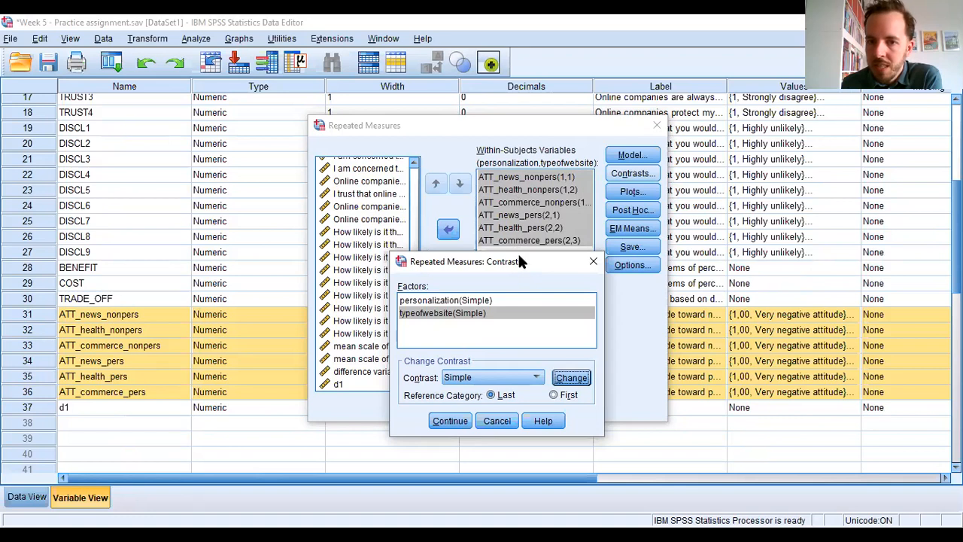
left_click_drag(518, 256, 512, 197)
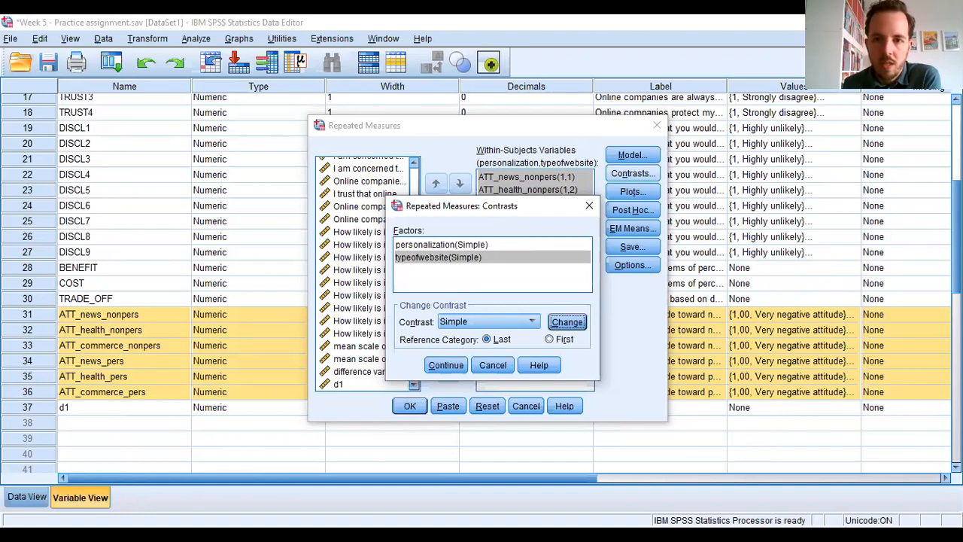
left_click(446, 365)
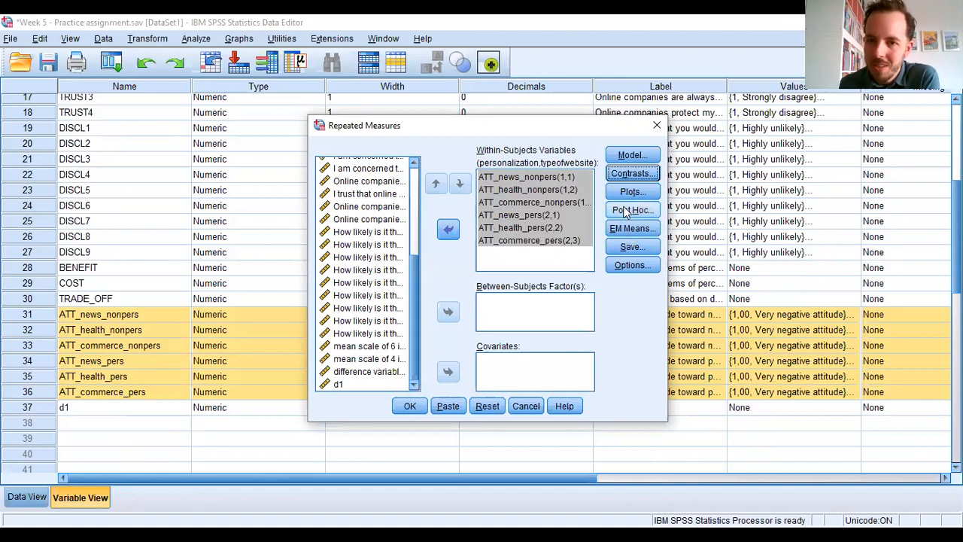
- Request estimated marginal means for the personalization and typeofwebsite factors
left_click(631, 228)
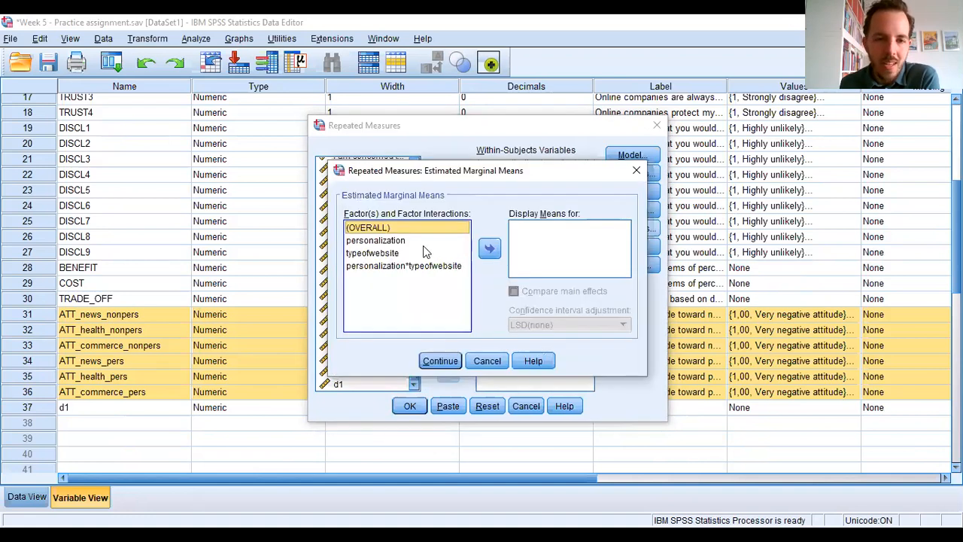
left_click(389, 241)
left_click(385, 253, "ctrl")
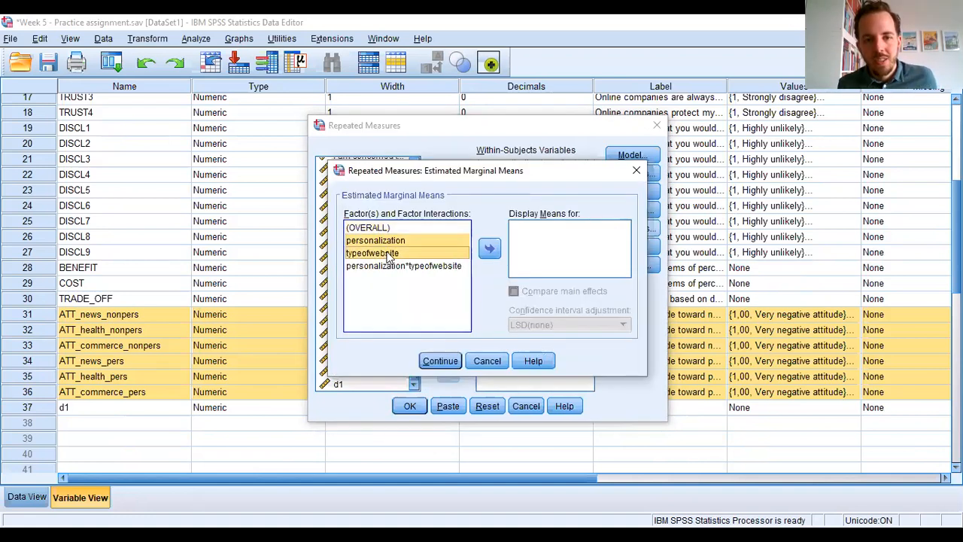
left_click(487, 253)
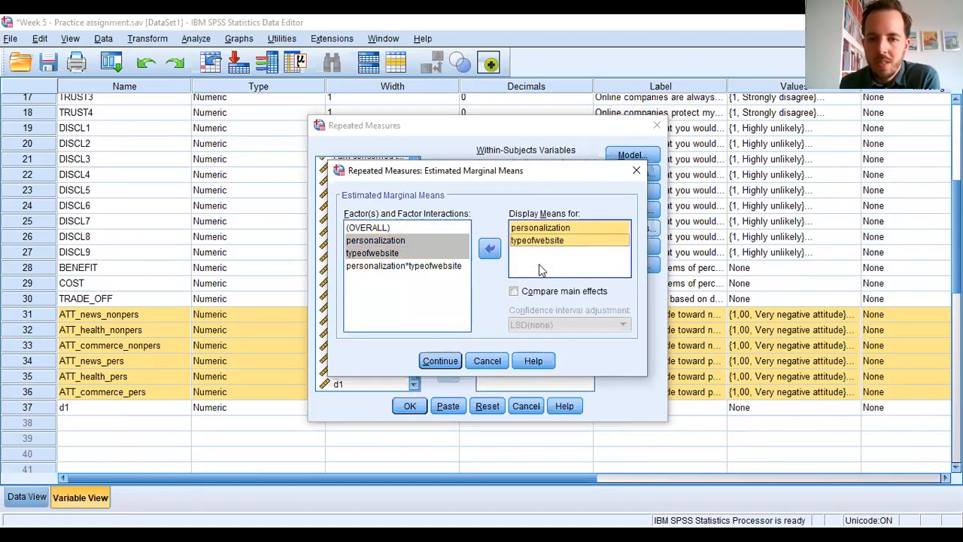
- Compare main effects with a Bonferroni confidence interval adjustment and run the repeated measures analysis
left_click(514, 292)
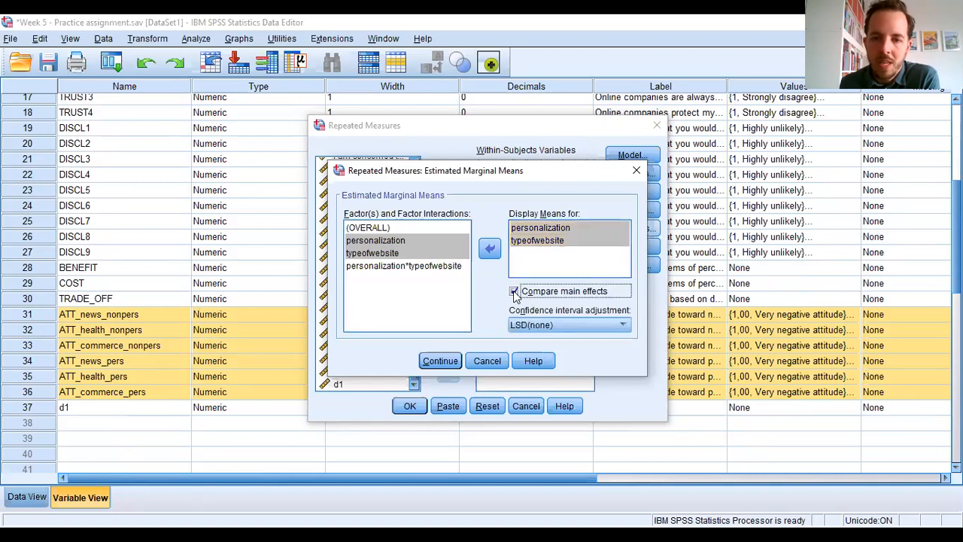
left_click(621, 325)
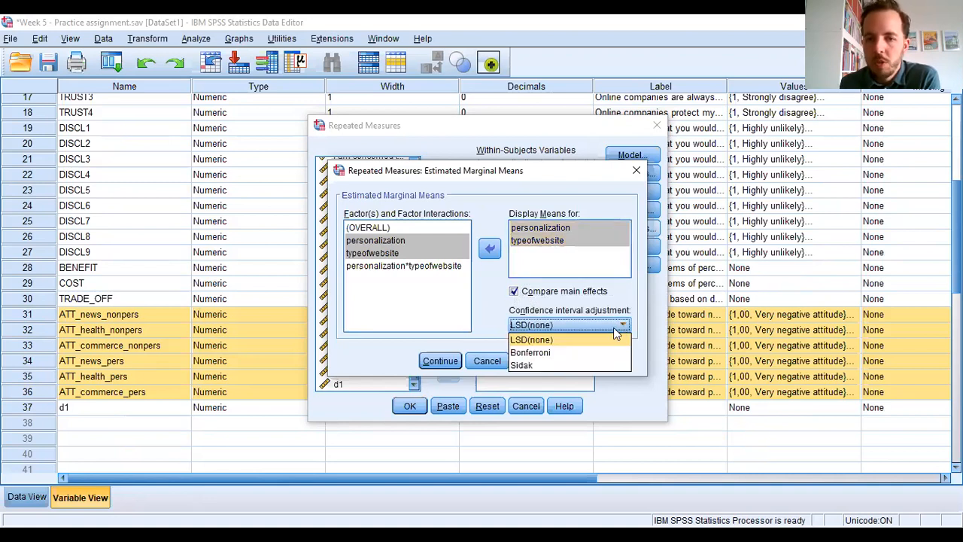
left_click(556, 352)
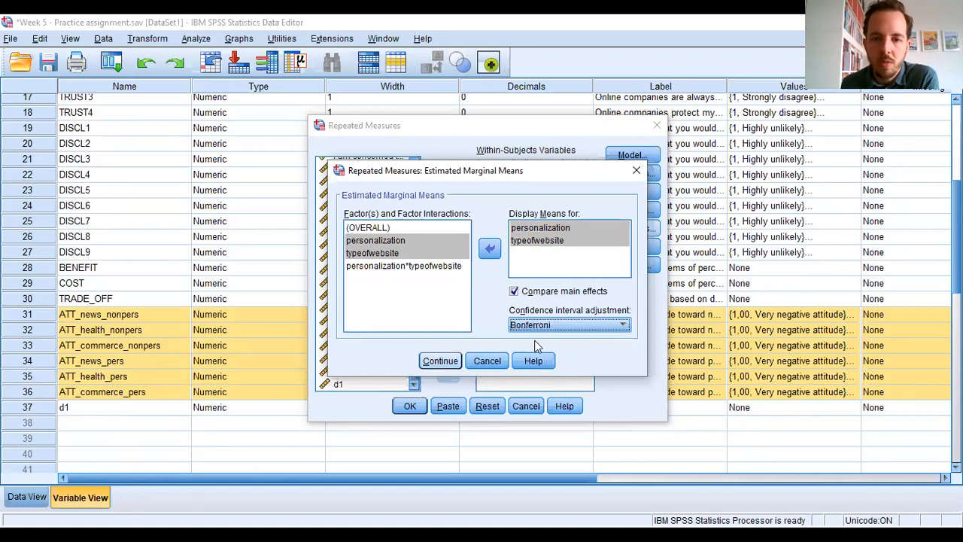
left_click(438, 360)
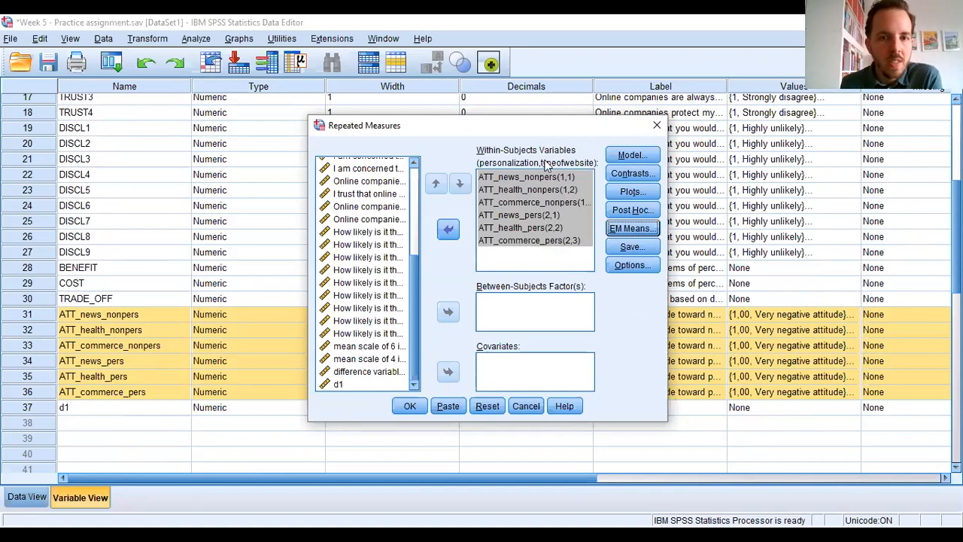
left_click(407, 407)
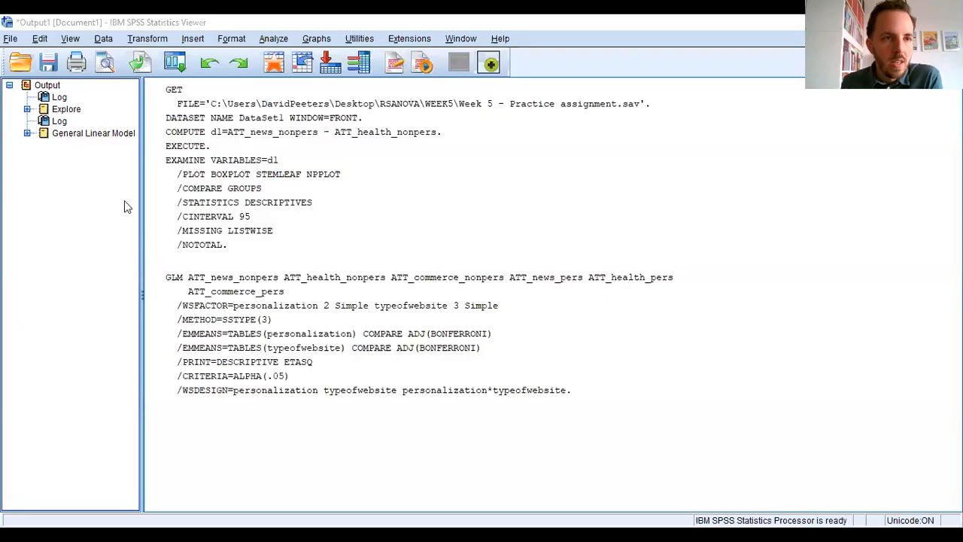
- Examine the Explore output for d1 in the Statistics Viewer, covering descriptives, tests of normality, stem-and-leaf plot, Q-Q plots and boxplot
left_click(351, 319)
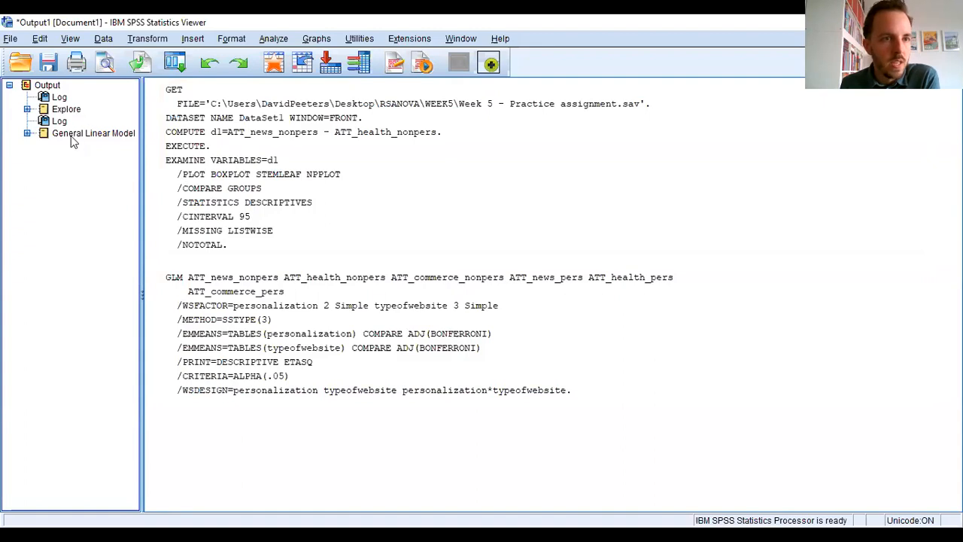
left_click(27, 109)
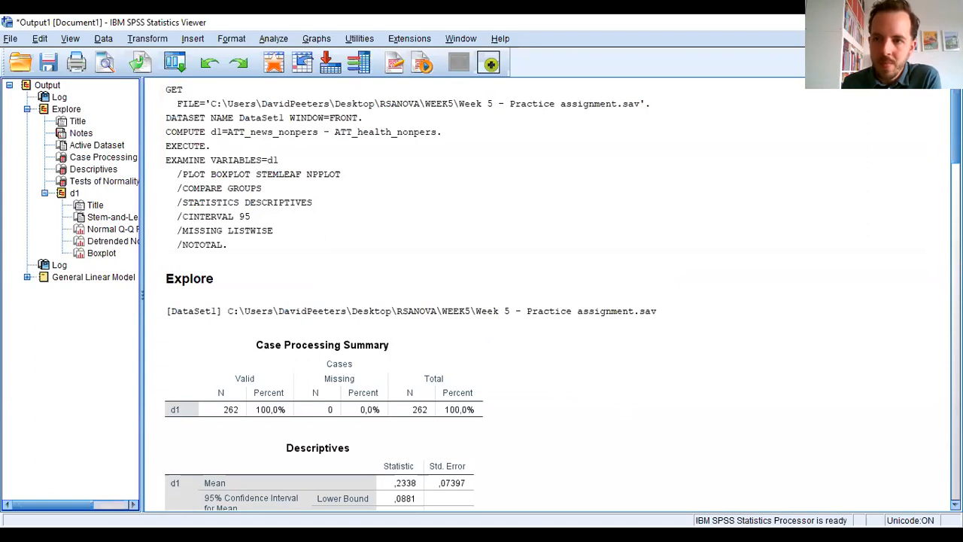
scroll(549, 293, "down", 5)
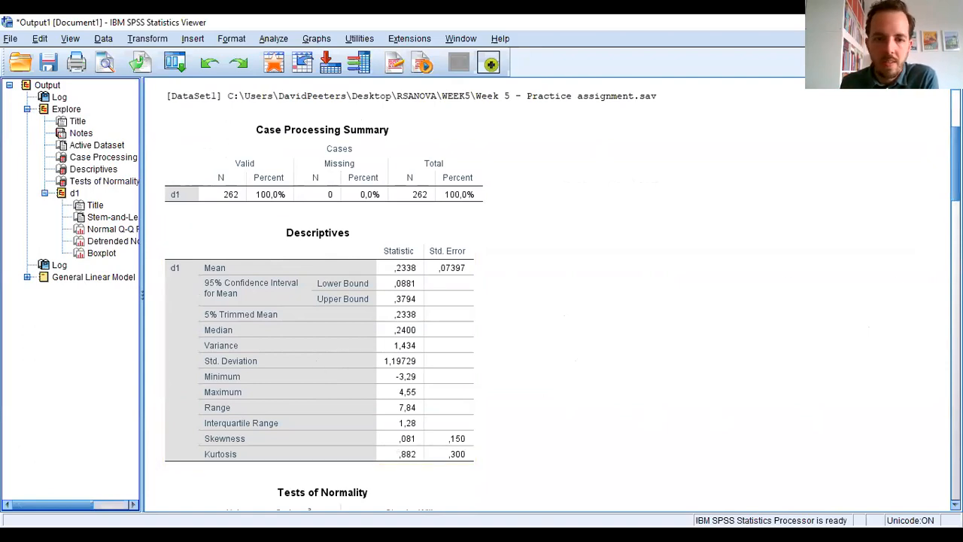
scroll(380, 366, "down", 5)
scroll(380, 365, "up", 1)
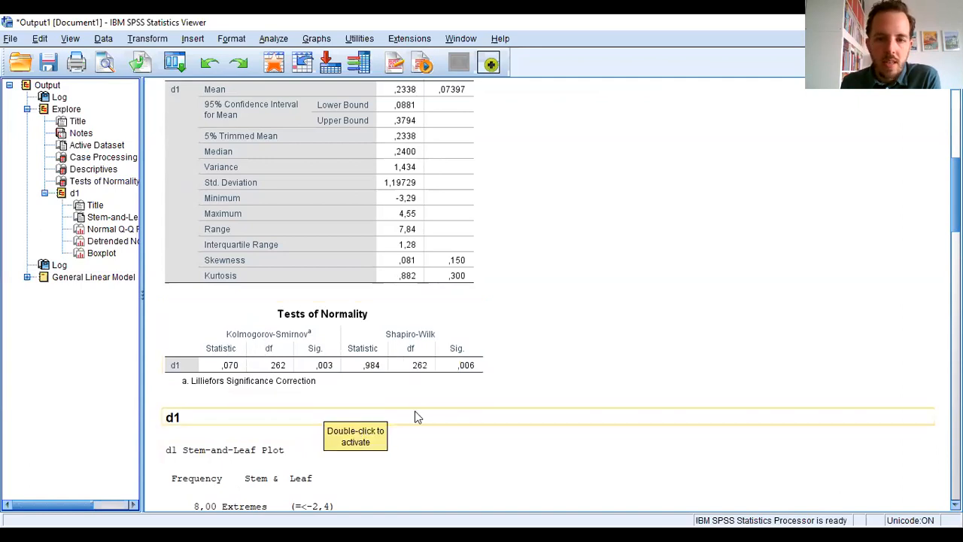
left_click_drag(954, 209, 954, 217)
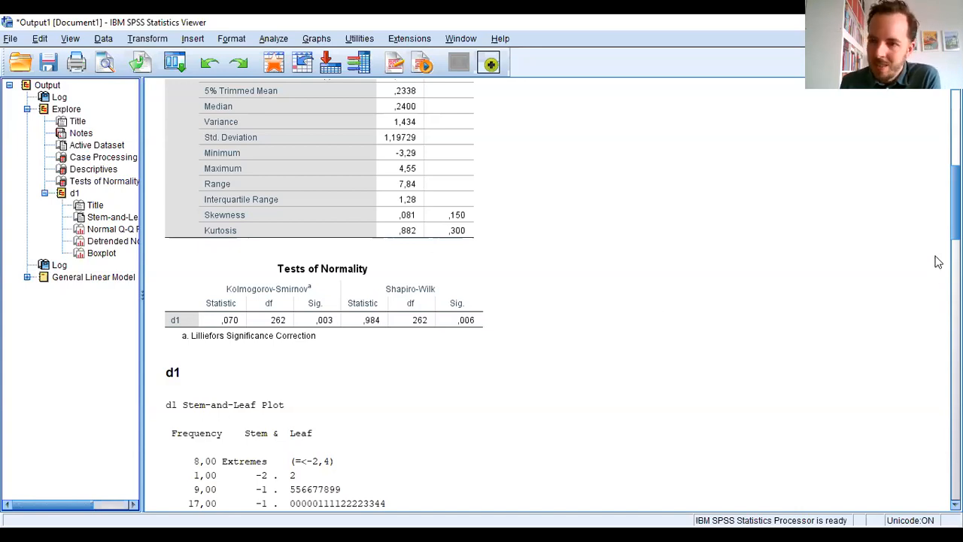
scroll(481, 294, "down", 15)
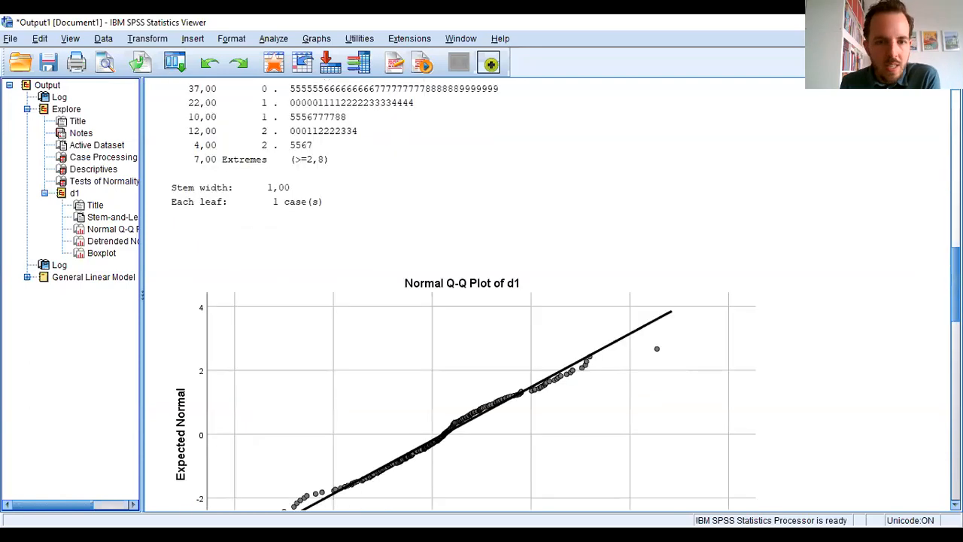
scroll(481, 293, "down", 6)
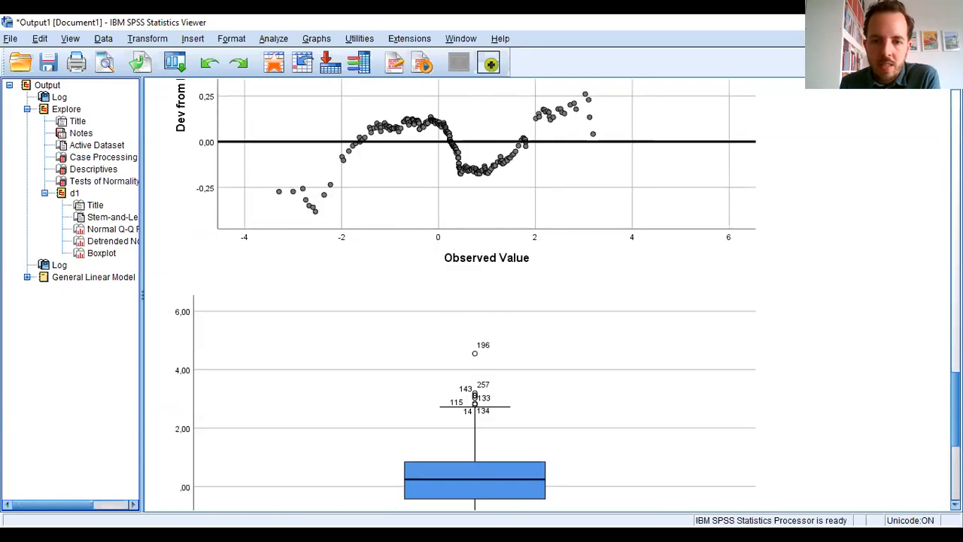
- Review the Normal Q-Q plot, stem-and-leaf plot, descriptives and Tests of Normality for d1
scroll(481, 293, "up", 3)
scroll(547, 249, "up", 6)
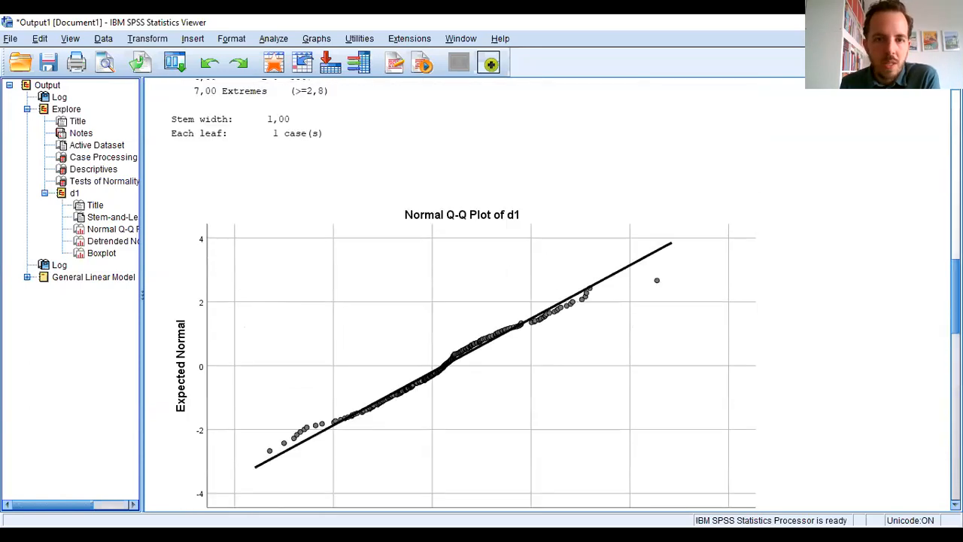
scroll(546, 249, "down", 1)
left_click(547, 249)
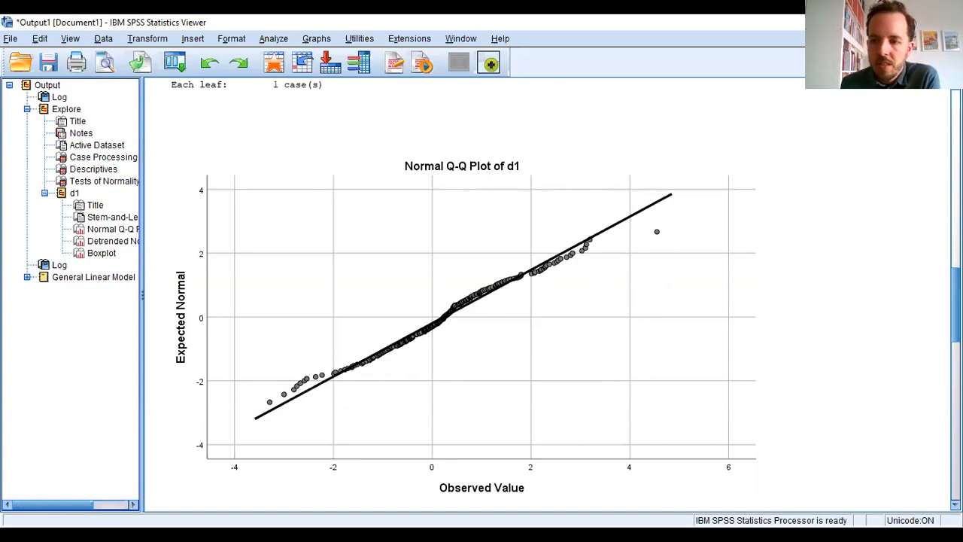
scroll(555, 361, "up", 15)
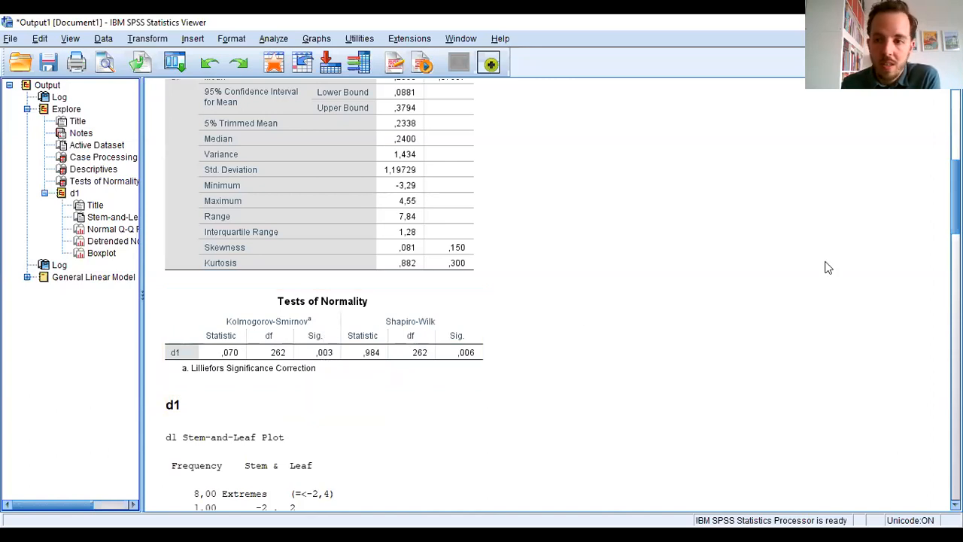
left_click_drag(954, 214, 954, 318)
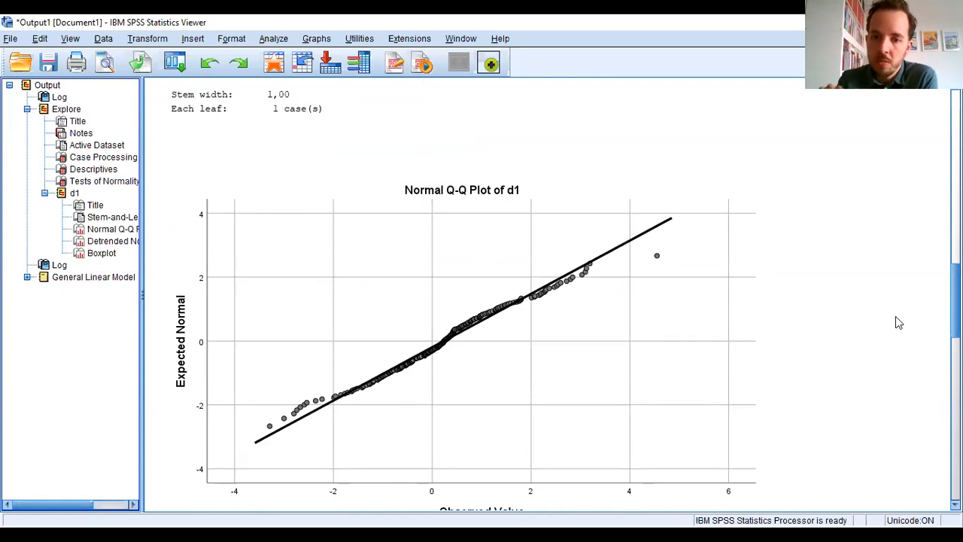
left_click_drag(954, 301, 954, 308)
left_click(643, 328)
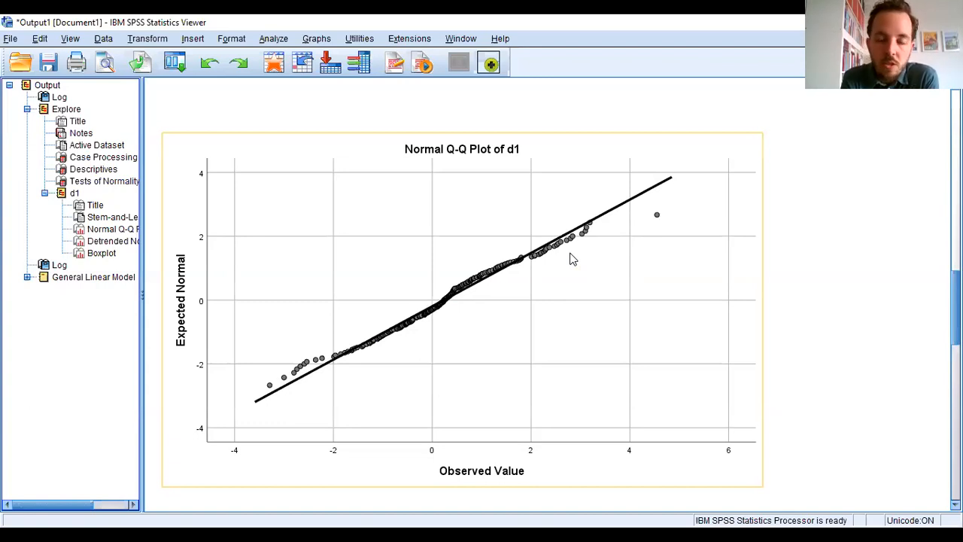
left_click(826, 264)
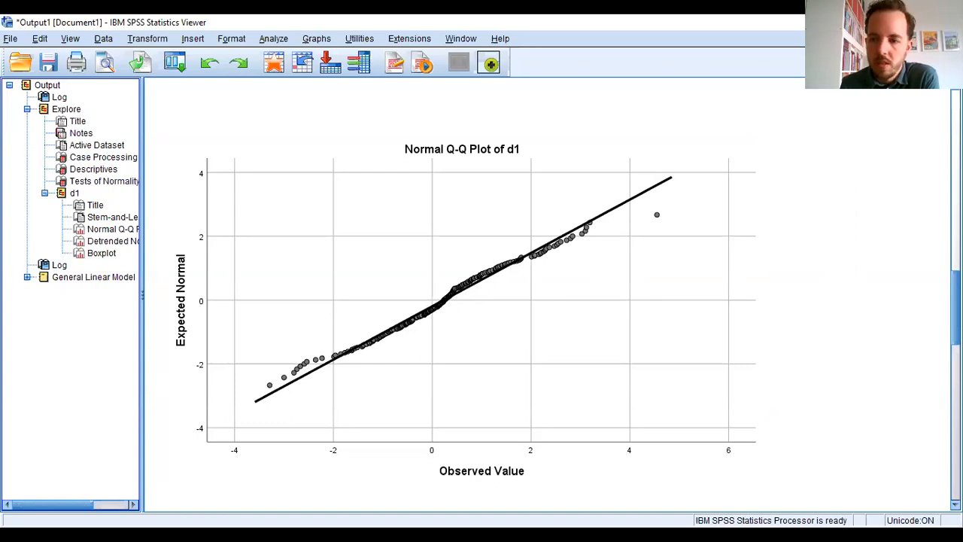
scroll(490, 289, "up", 10)
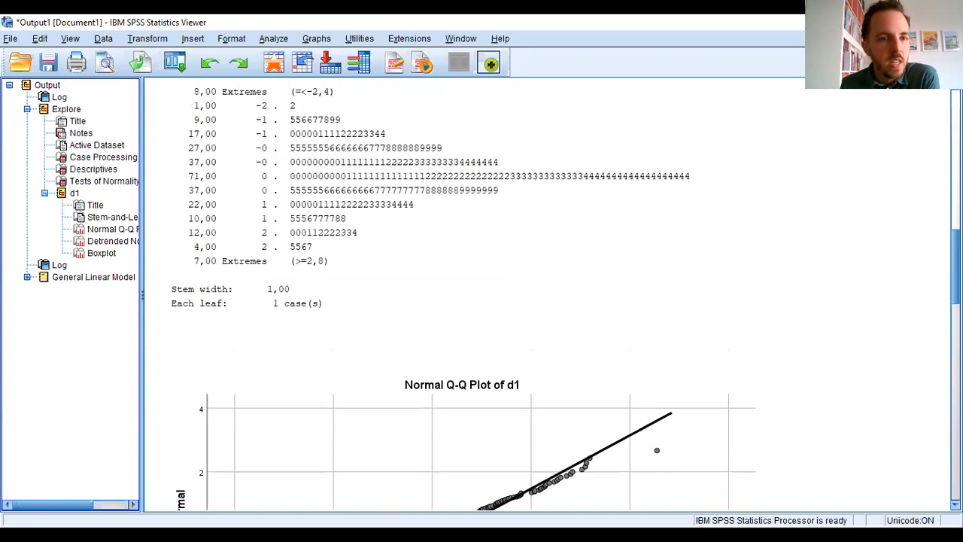
left_click(407, 294)
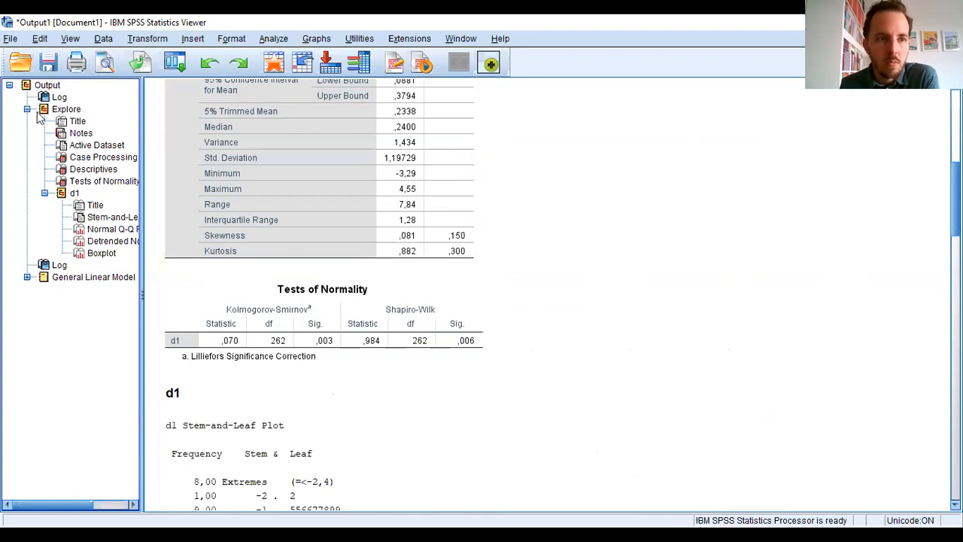
left_click(192, 339)
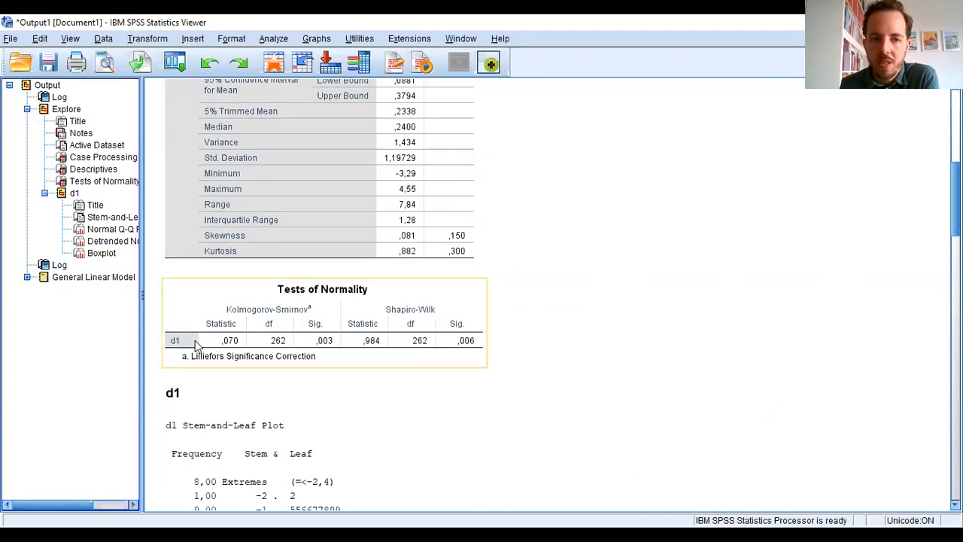
- Collapse the Explore output, expand the General Linear Model output and review its Within-Subjects Factors and Descriptive Statistics tables
left_click(26, 109)
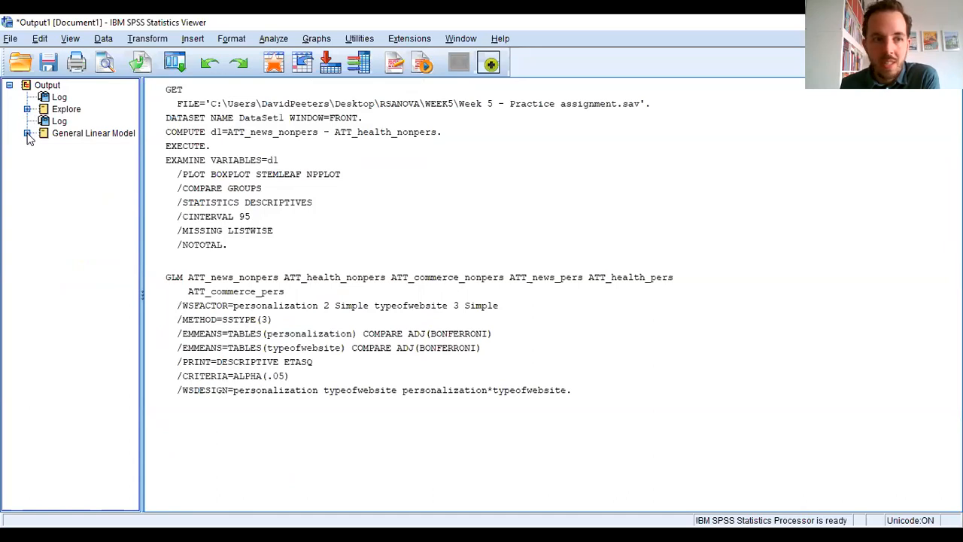
left_click(27, 133)
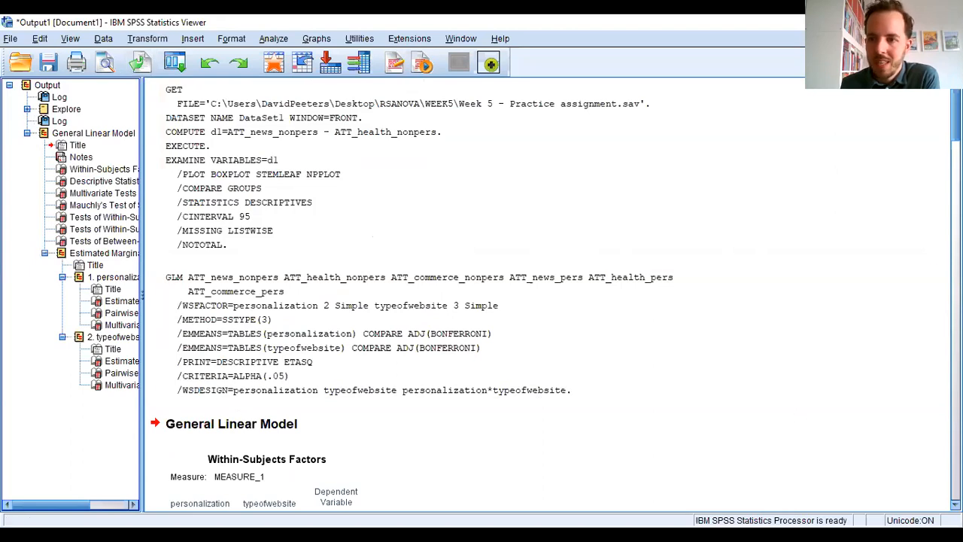
scroll(555, 293, "down", 6)
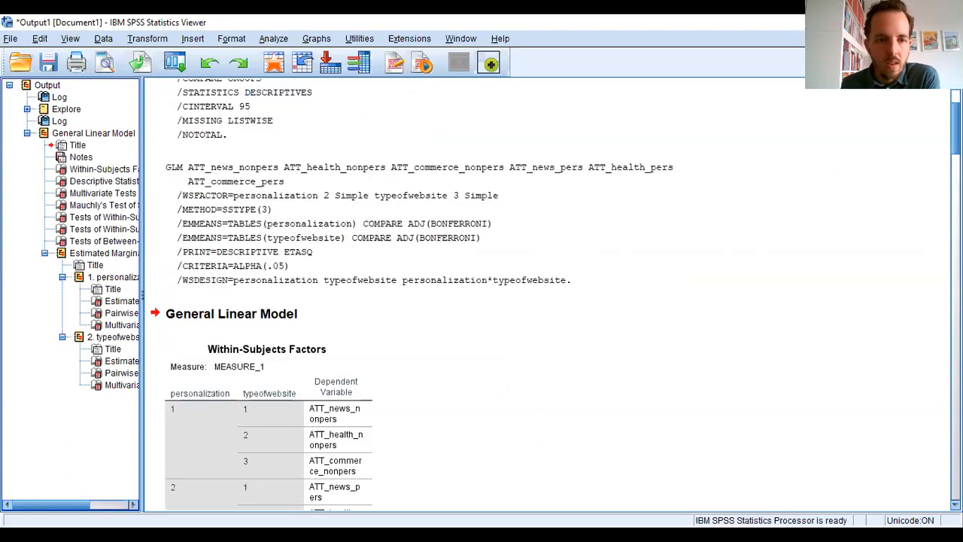
scroll(555, 293, "down", 1)
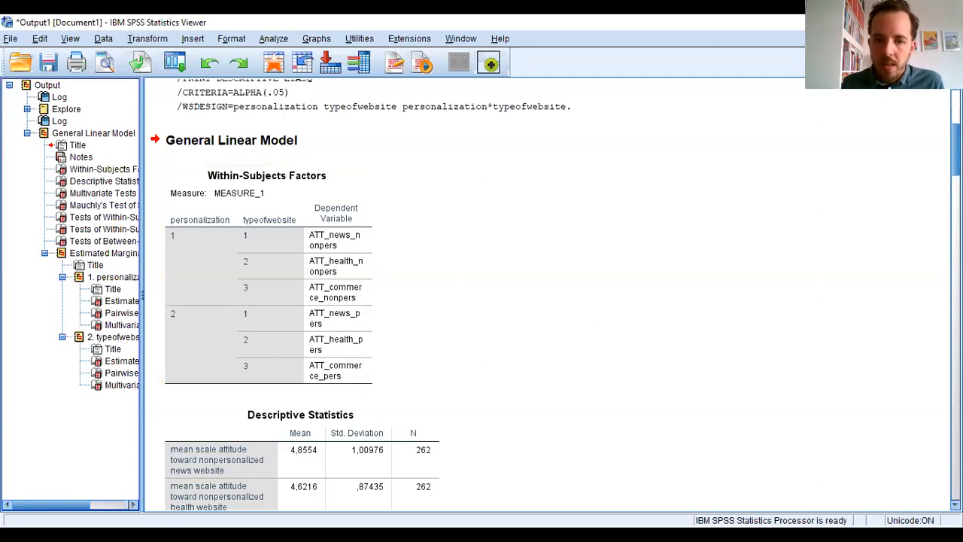
scroll(481, 293, "down", 5)
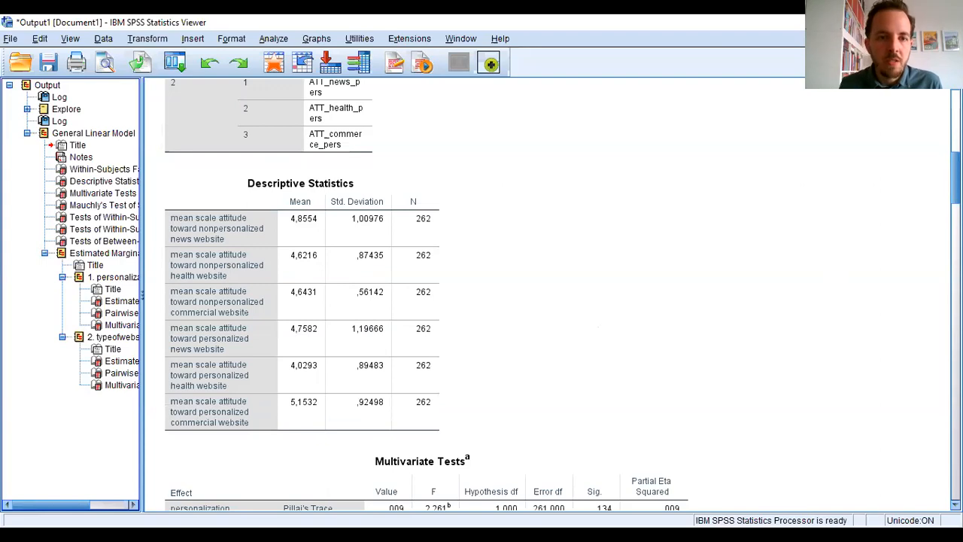
left_click(303, 248)
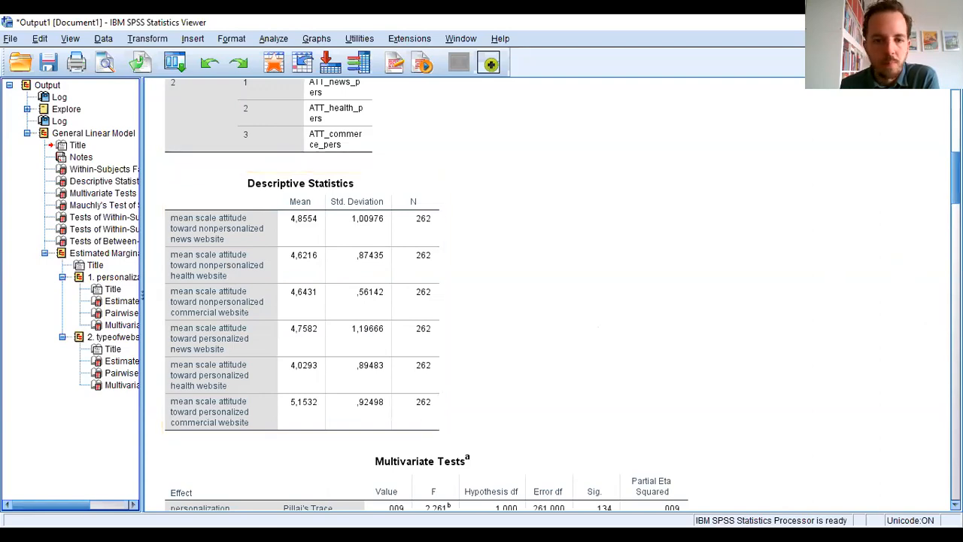
- Examine the Multivariate Tests table for personalization, typeofwebsite and their interaction
scroll(848, 246, "down", 8)
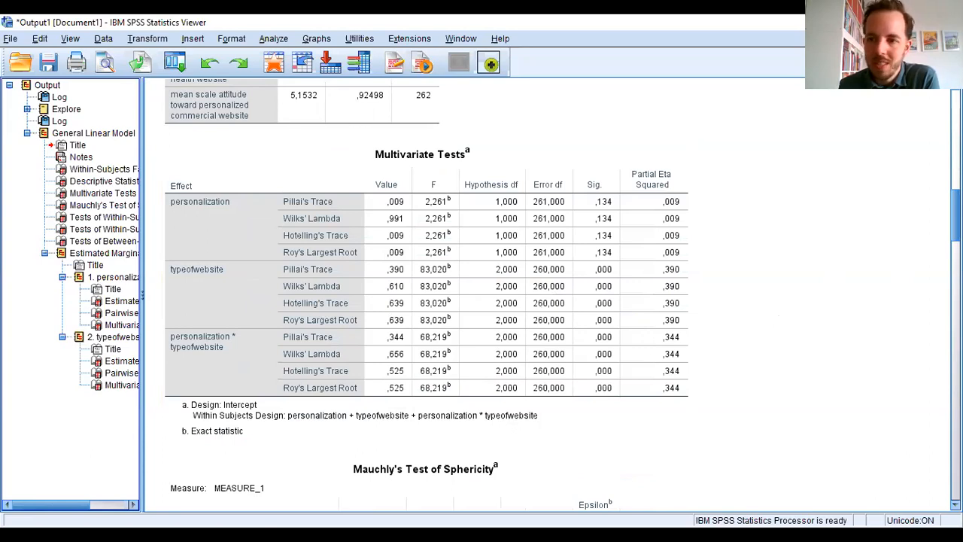
scroll(481, 294, "down", 3)
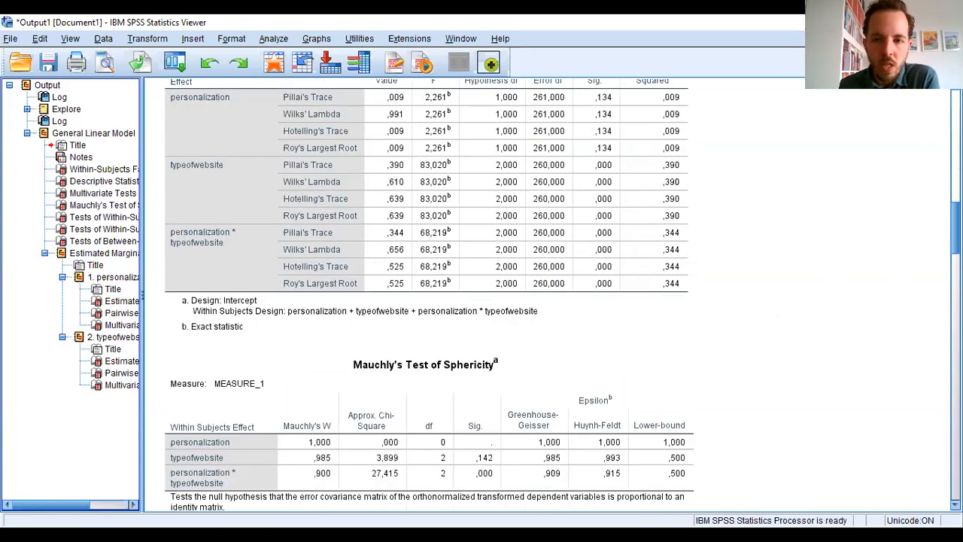
scroll(557, 294, "down", 3)
scroll(557, 293, "up", 4)
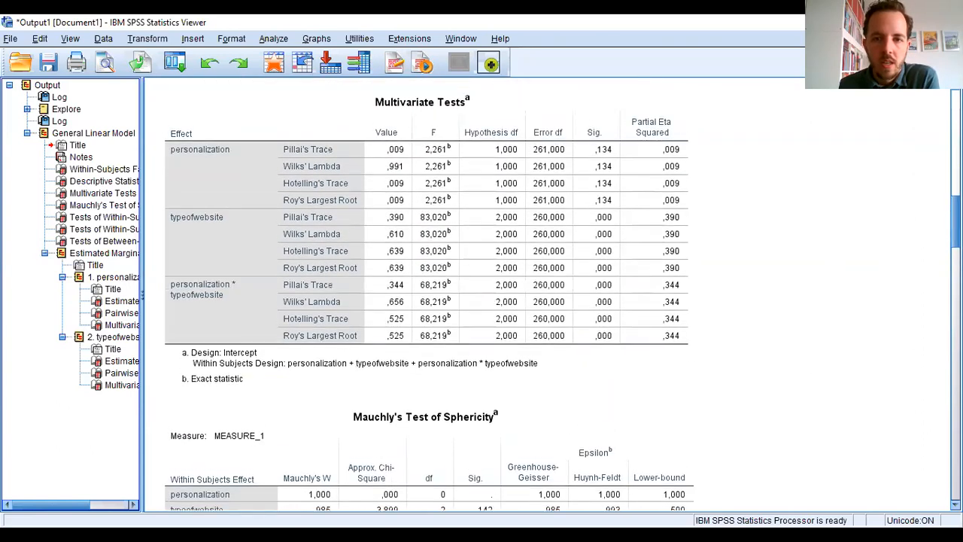
scroll(557, 293, "up", 1)
left_click(569, 185)
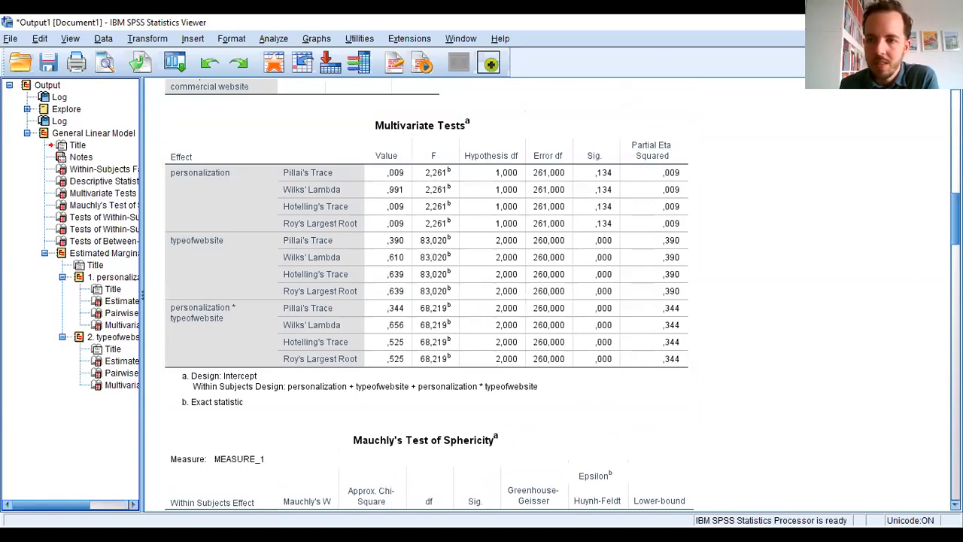
- Check Mauchly's Test of Sphericity for significance and epsilon values of the typeofwebsite factor and the personalization * typeofwebsite interaction
scroll(474, 292, "down", 6)
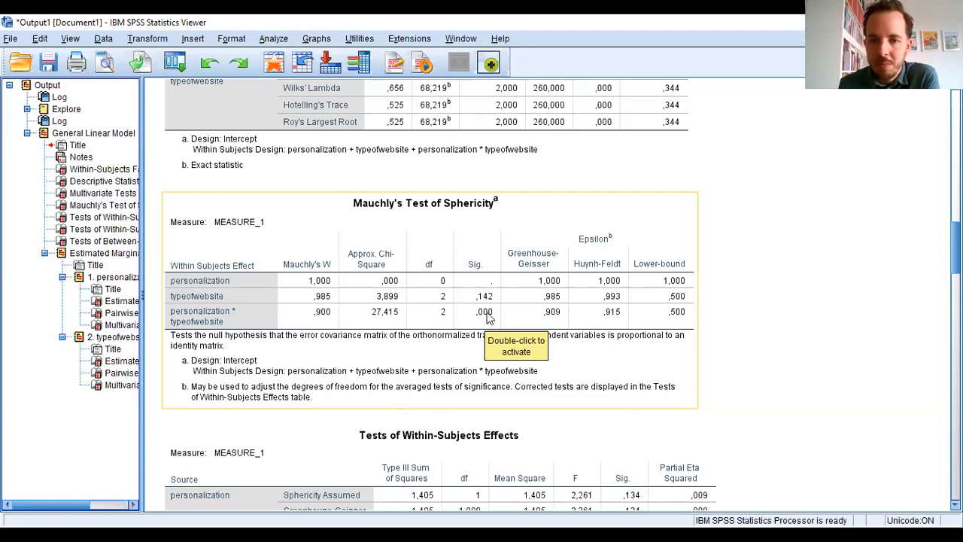
left_click(787, 329)
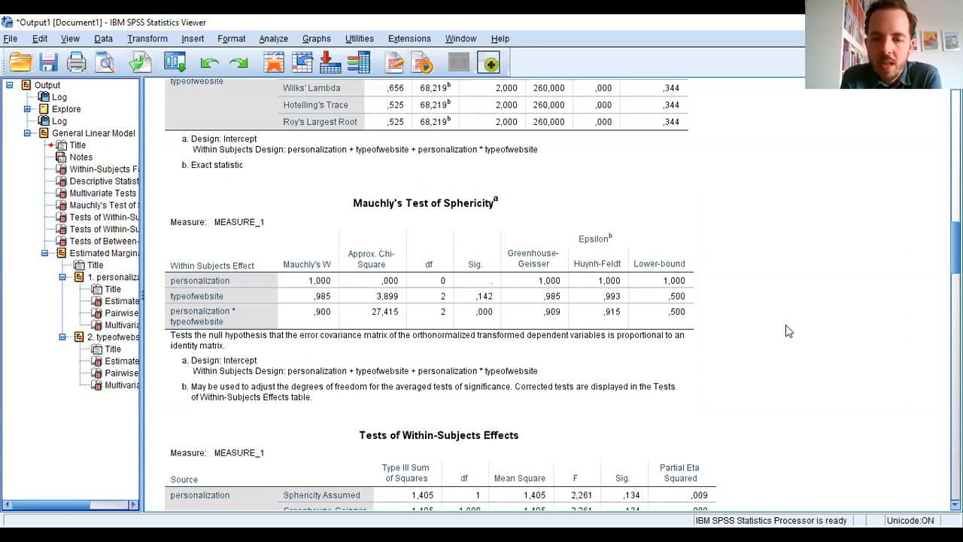
left_click(627, 317)
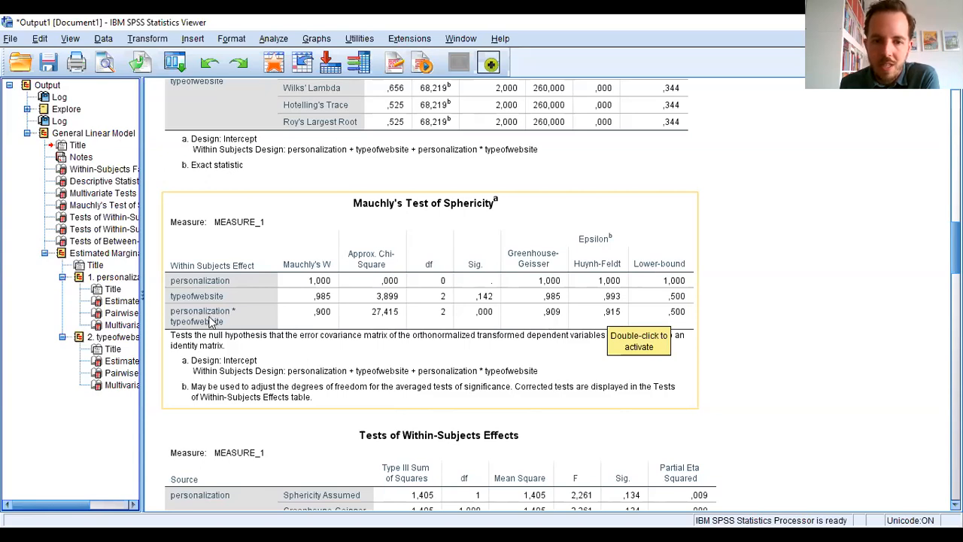
scroll(481, 294, "down", 3)
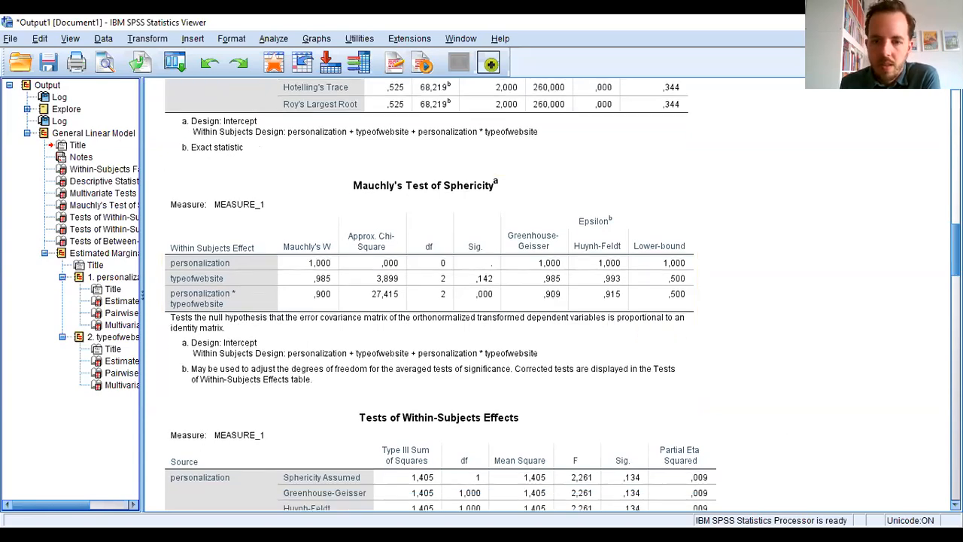
- Examine degrees of freedom, F, significance and partial eta squared for both main effects and the interaction in the Tests of Within-Subjects Effects table
scroll(424, 236, "down", 4)
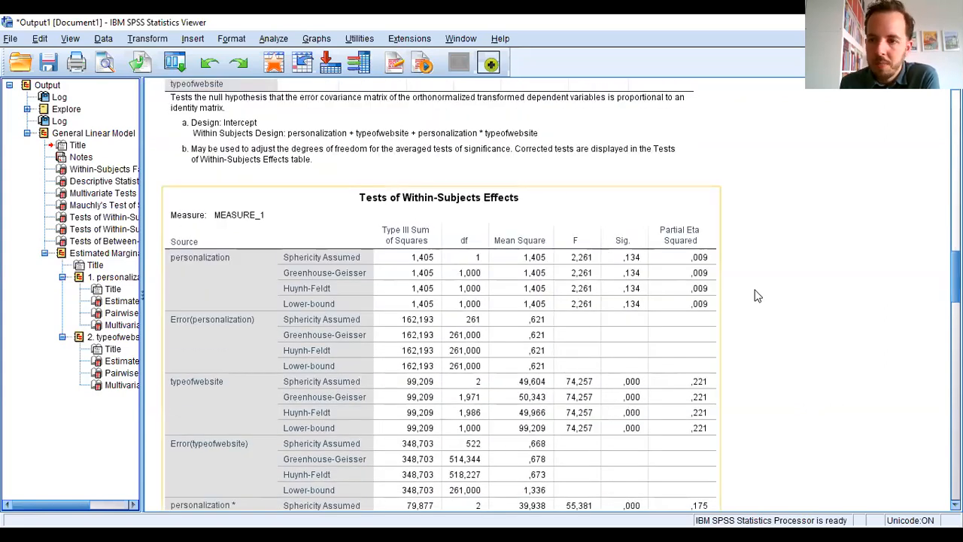
scroll(481, 293, "down", 3)
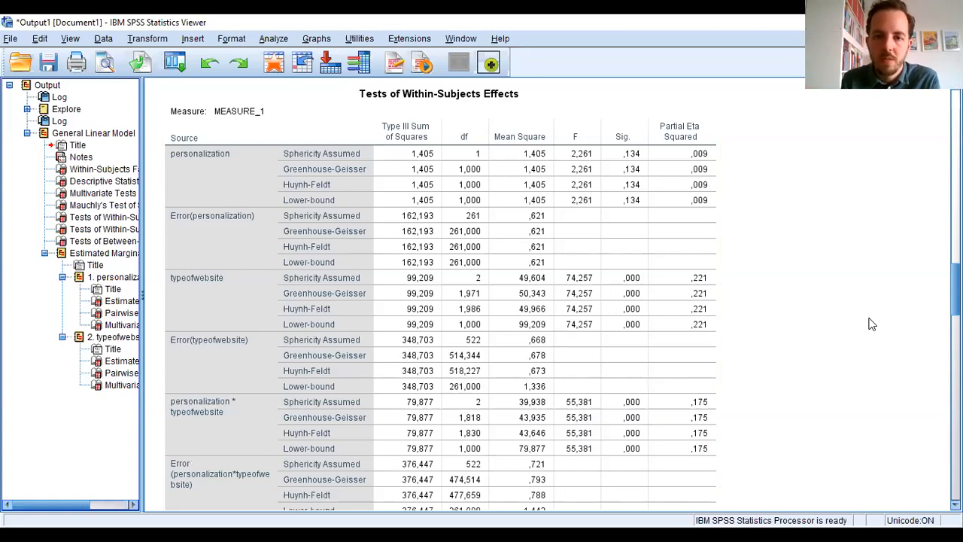
scroll(954, 289, "down", 1)
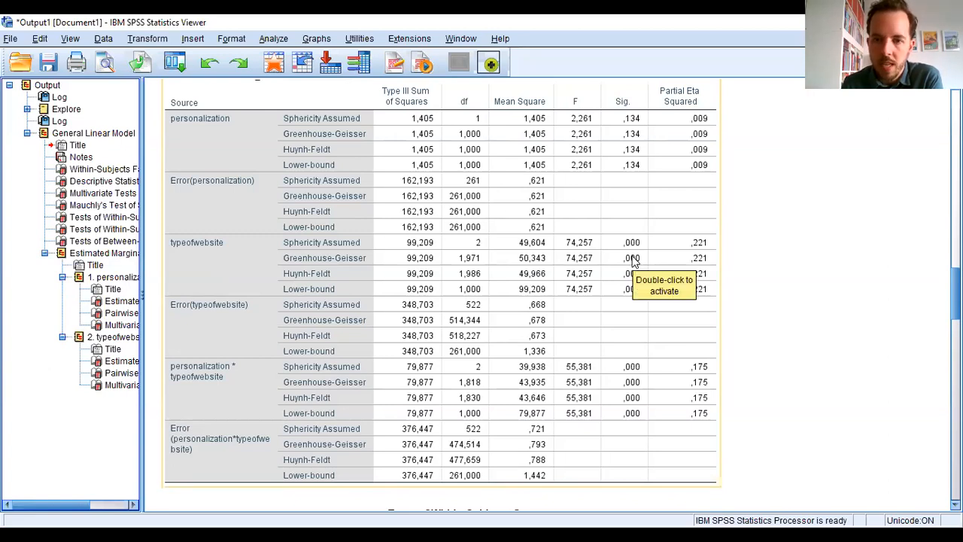
left_click(787, 278)
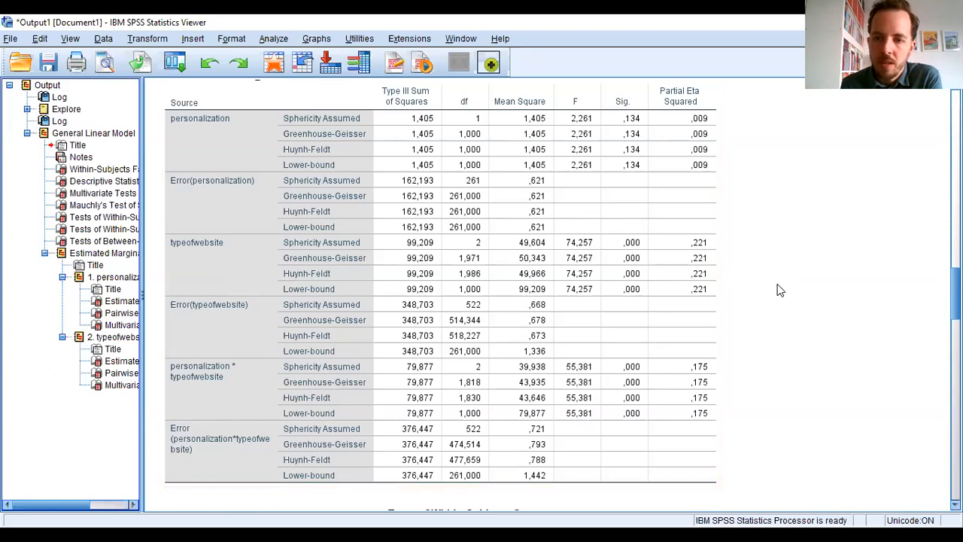
left_click(715, 252)
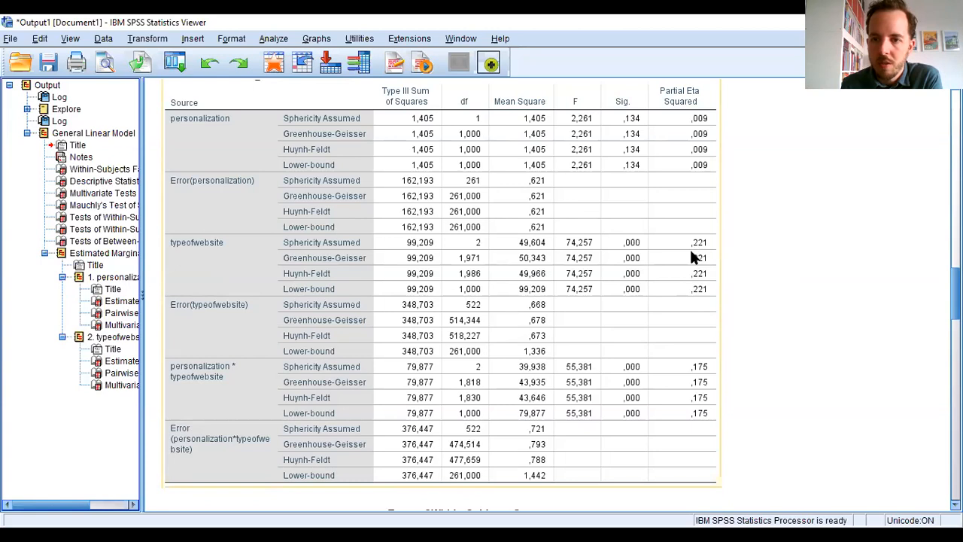
left_click(839, 348)
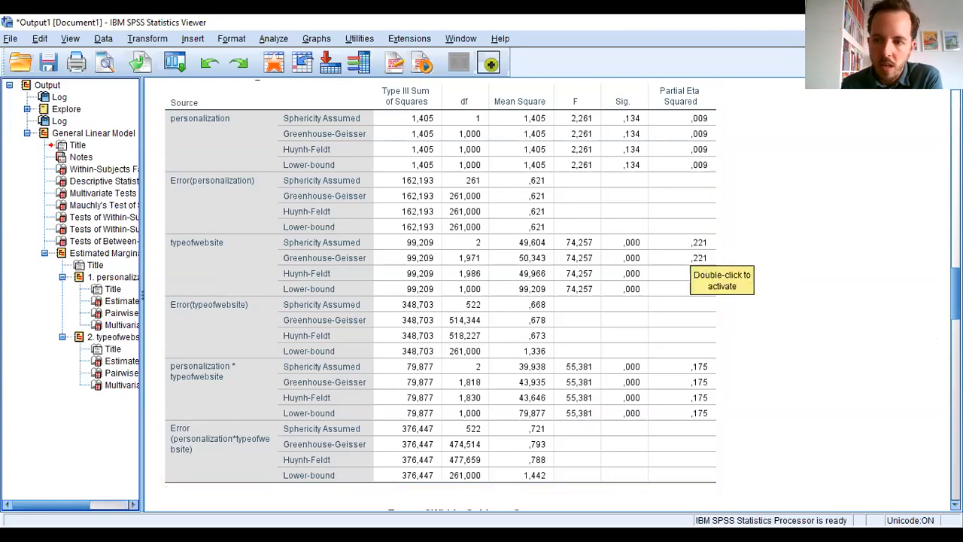
left_click_drag(956, 293, 955, 303)
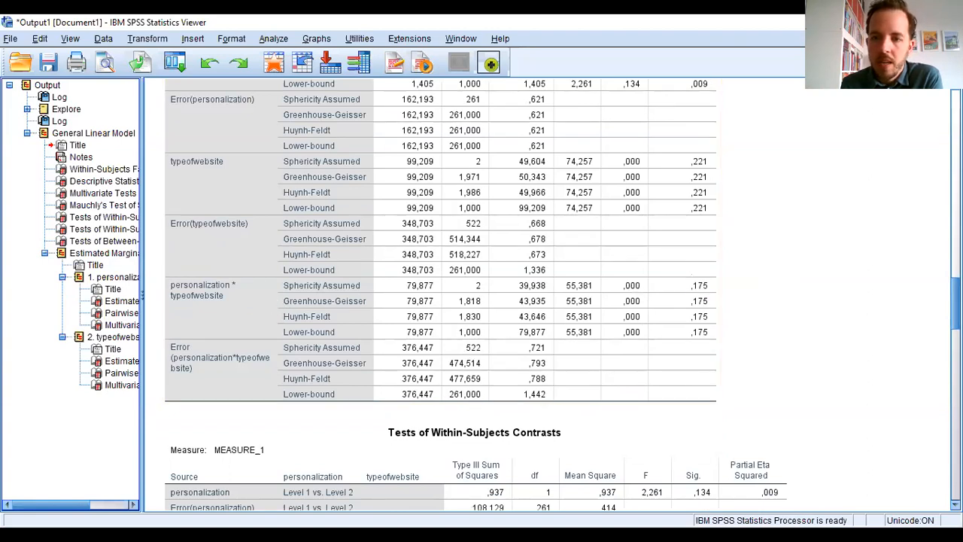
scroll(669, 368, "up", 3)
left_click(636, 384)
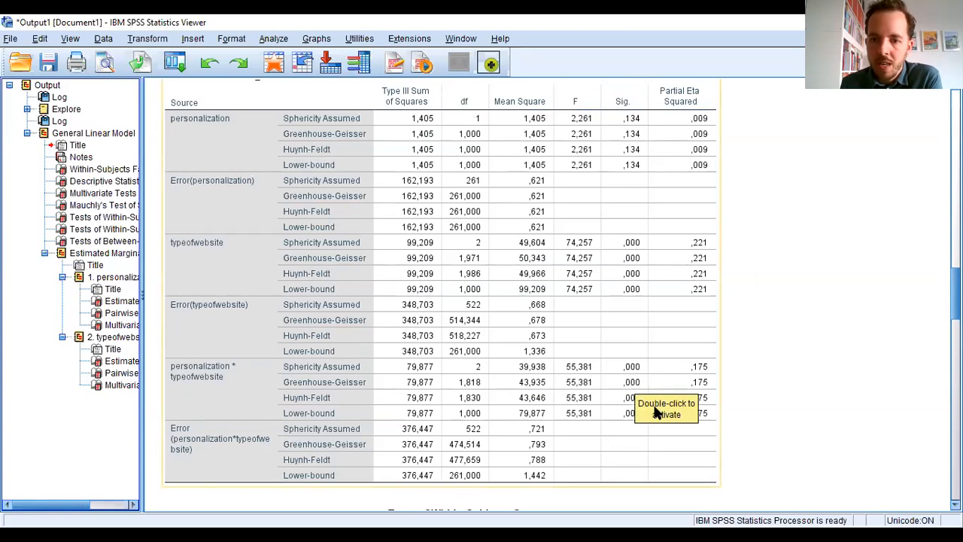
left_click(759, 384)
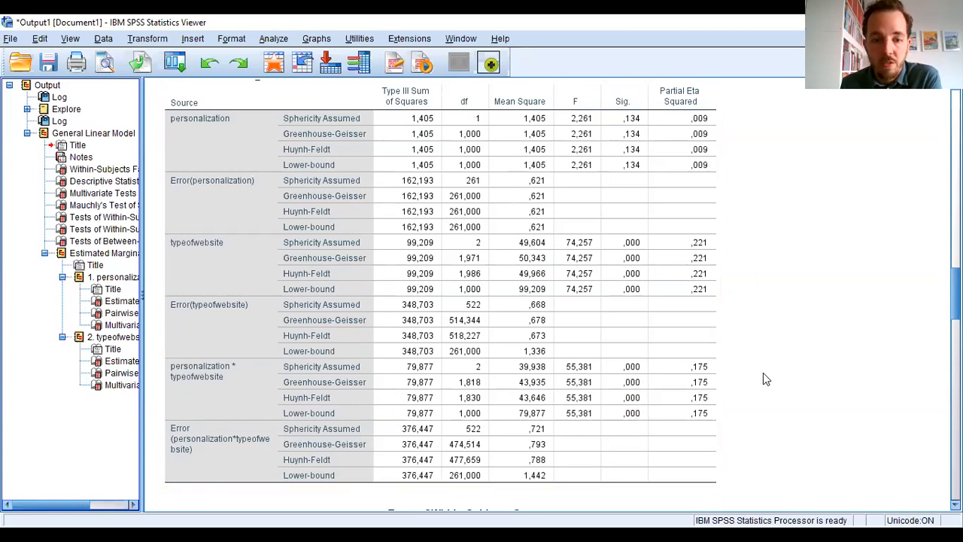
left_click(639, 361)
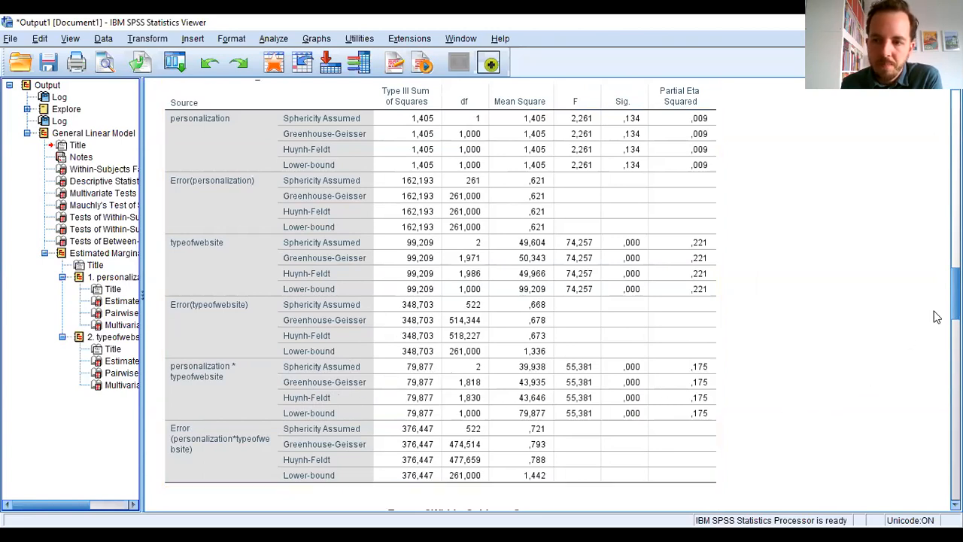
scroll(952, 294, "down", 1)
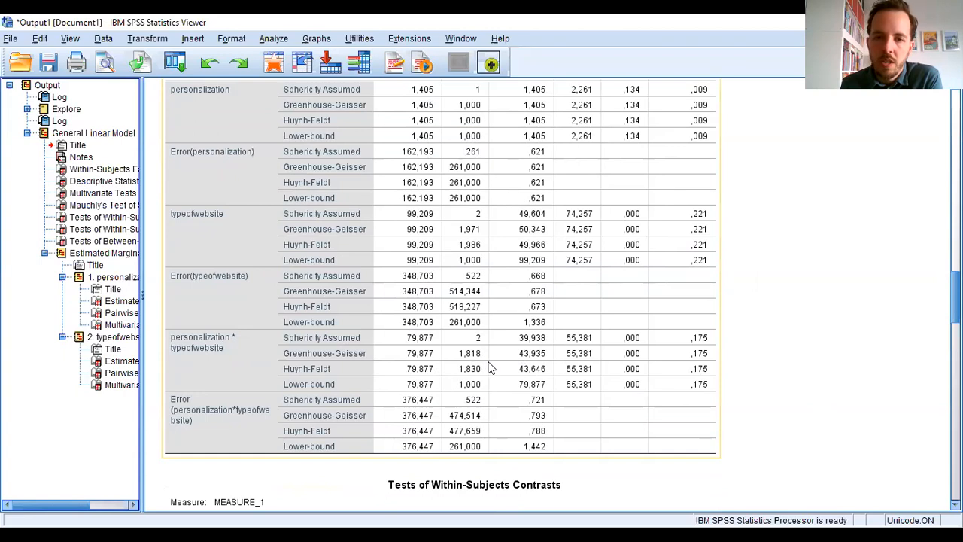
left_click(794, 354)
left_click_drag(956, 297, 955, 291)
left_click(612, 391)
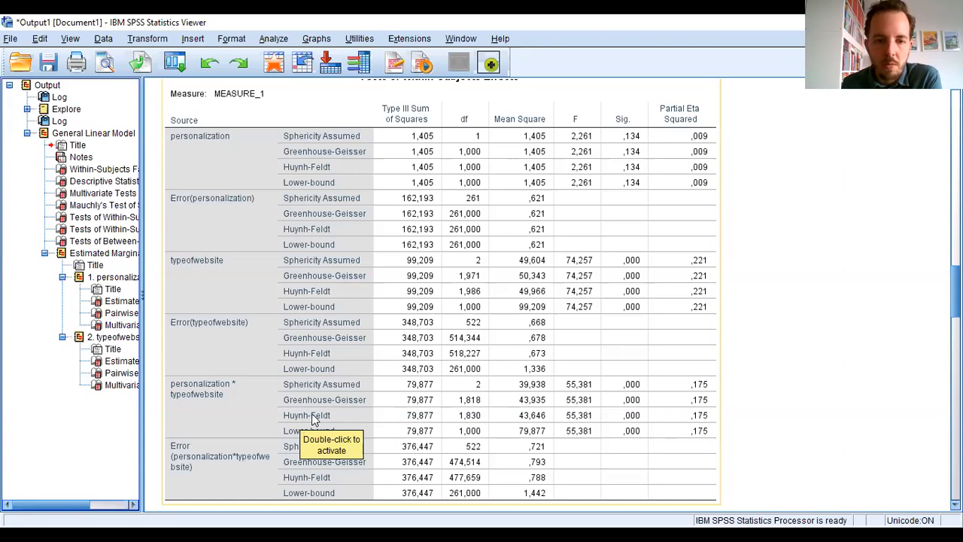
- Examine the Tests of Within-Subjects Contrasts table for the level comparisons of personalization, typeofwebsite and their interaction
left_click(820, 386)
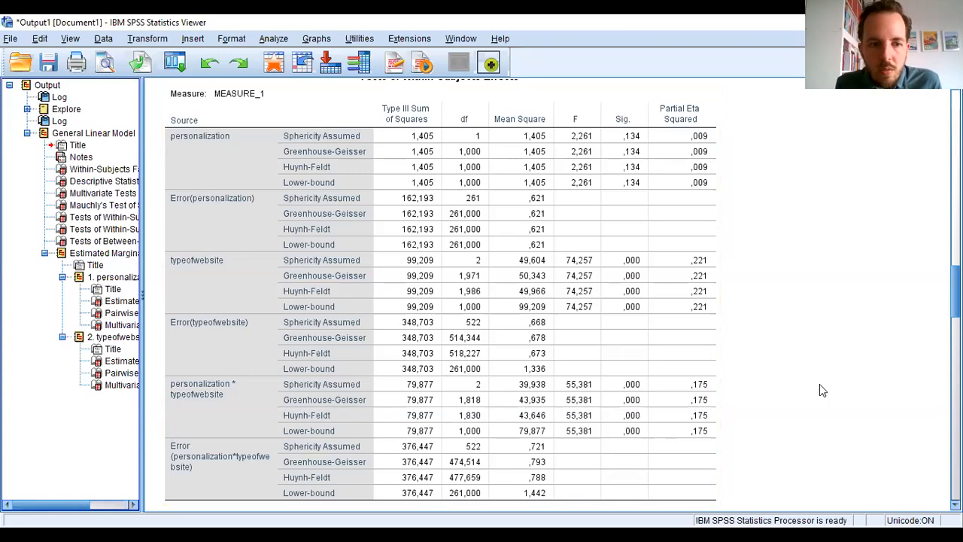
left_click(513, 410)
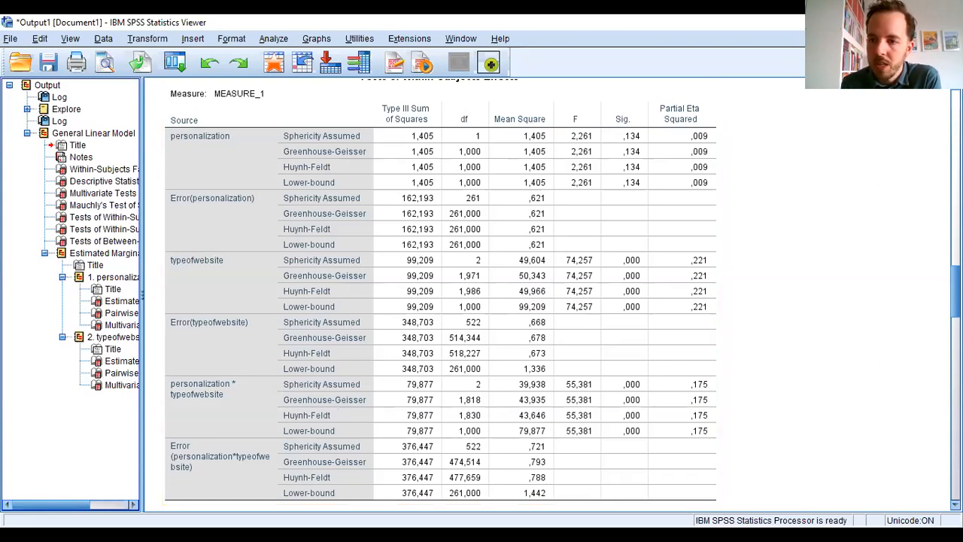
scroll(557, 293, "down", 5)
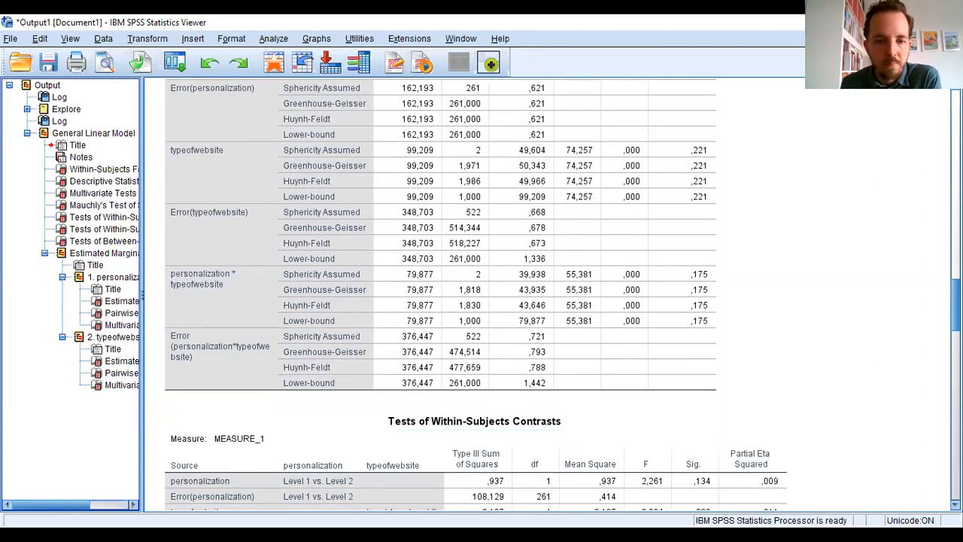
scroll(838, 354, "down", 2)
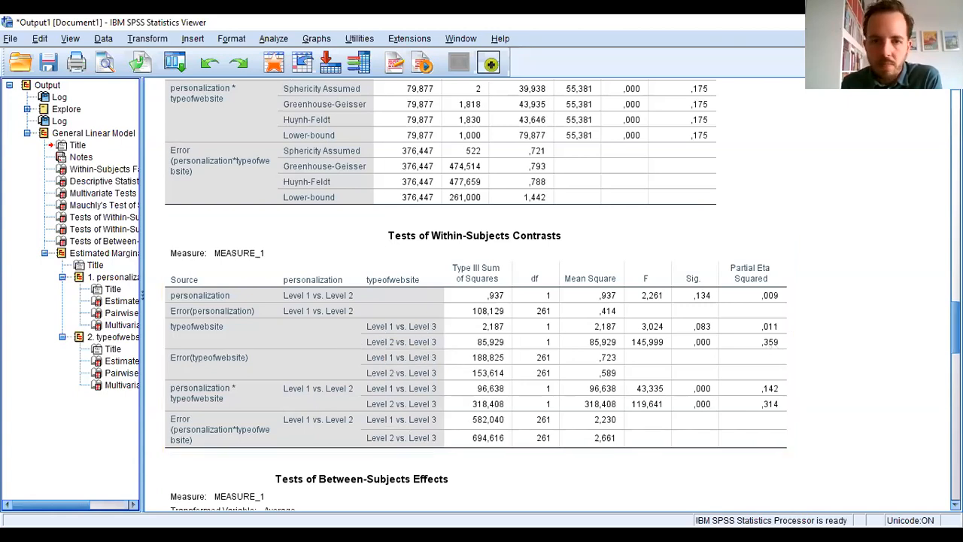
- Check which conditions the factor levels represent in the Within-Subjects Factors table, and relate them to the within-subjects contrasts
scroll(467, 294, "up", 15)
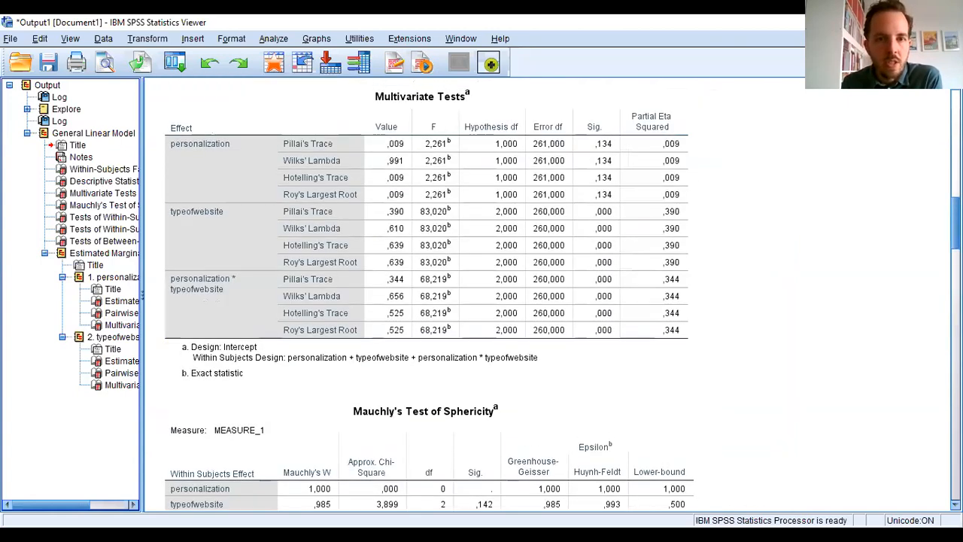
scroll(467, 293, "up", 12)
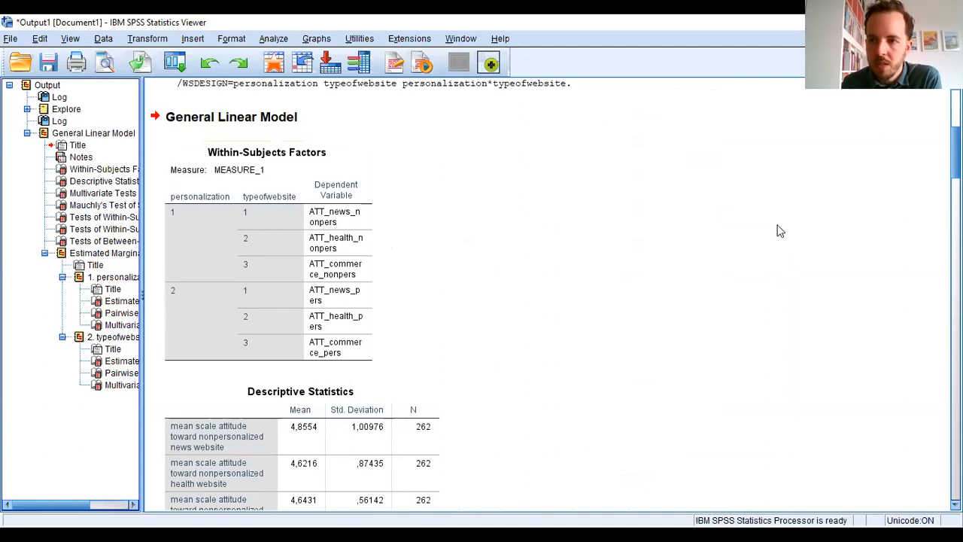
scroll(557, 293, "down", 15)
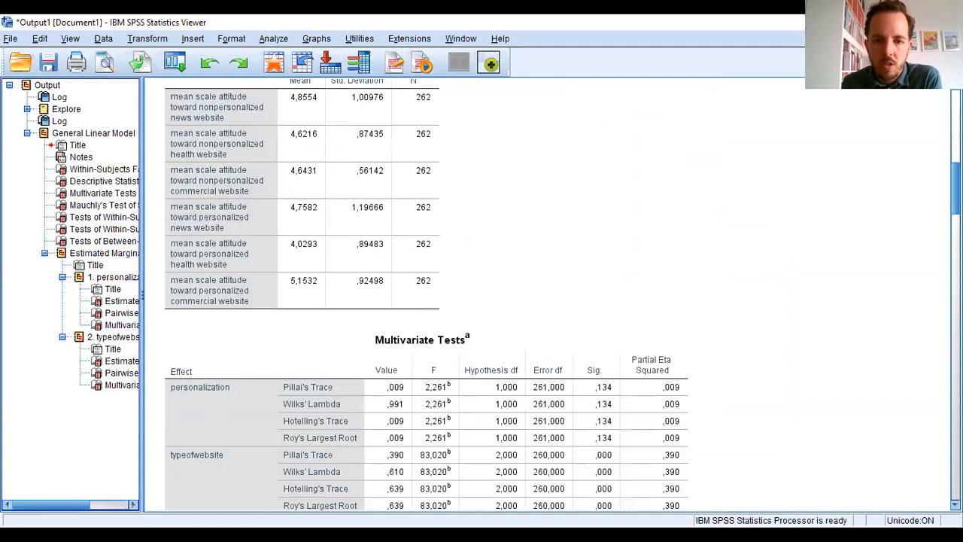
scroll(385, 288, "down", 6)
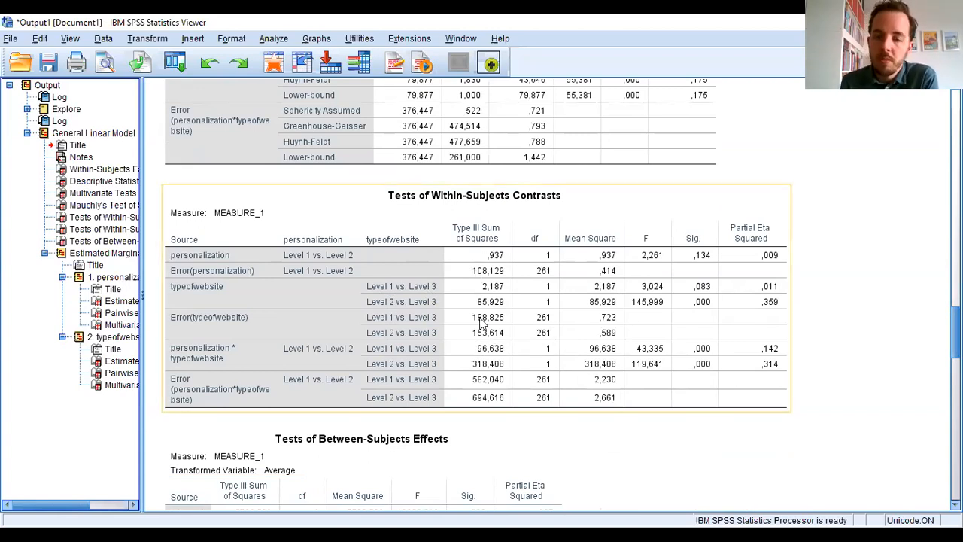
left_click(621, 419)
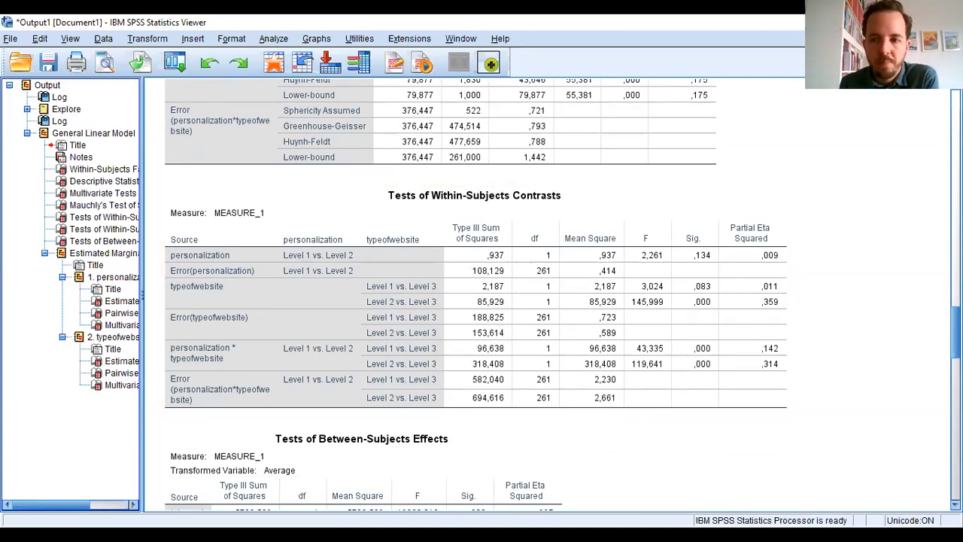
- Review the intercept and error rows of the Tests of Between-Subjects Effects table
scroll(771, 353, "down", 5)
left_click(460, 316)
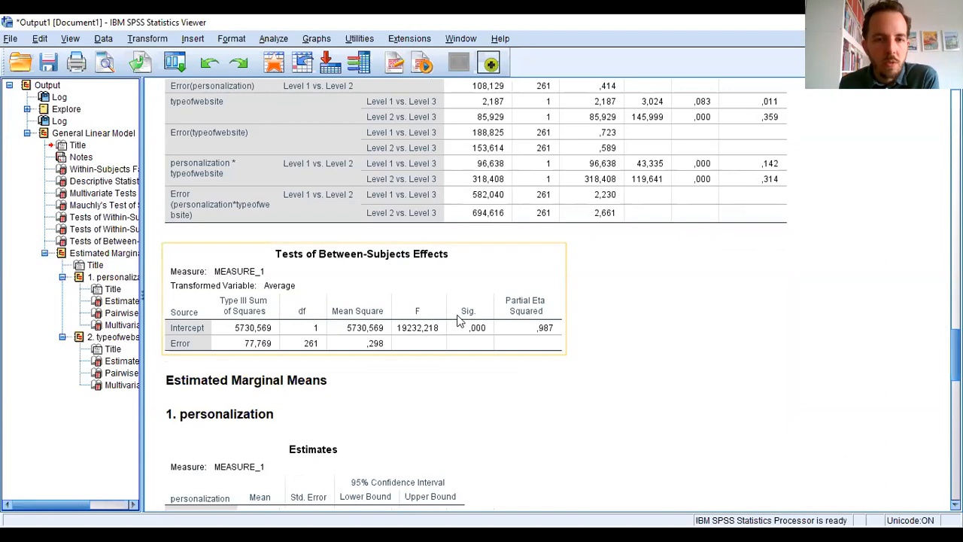
left_click(794, 383)
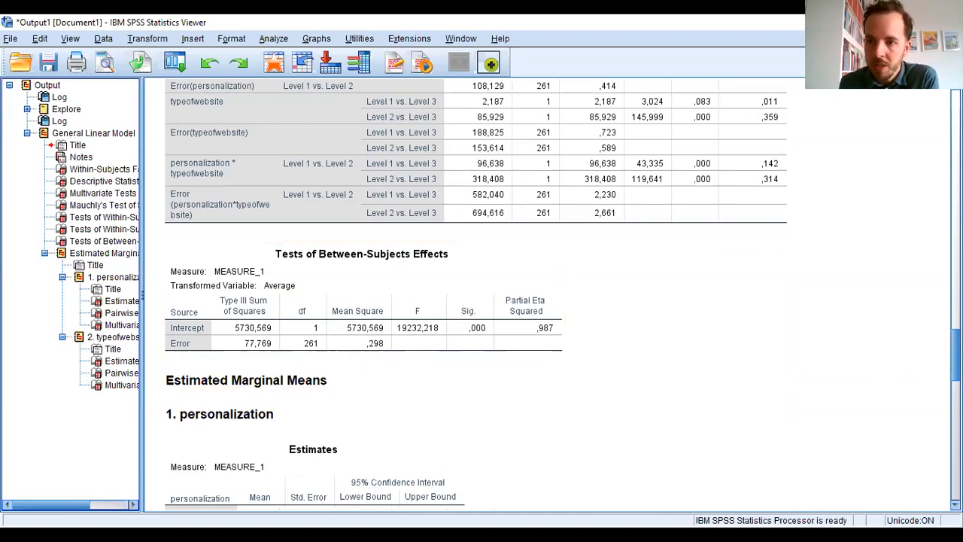
scroll(549, 293, "down", 1)
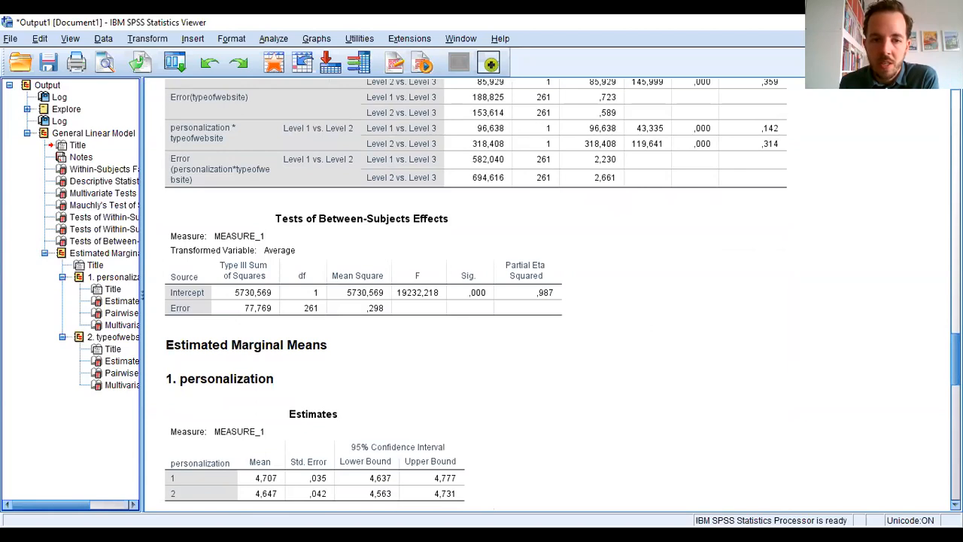
- Examine the estimated marginal means and Bonferroni-adjusted pairwise comparisons for the personalization factor
scroll(550, 293, "down", 2)
scroll(549, 293, "down", 2)
left_click(441, 279)
left_click(285, 181)
left_click(295, 288)
left_click(755, 375)
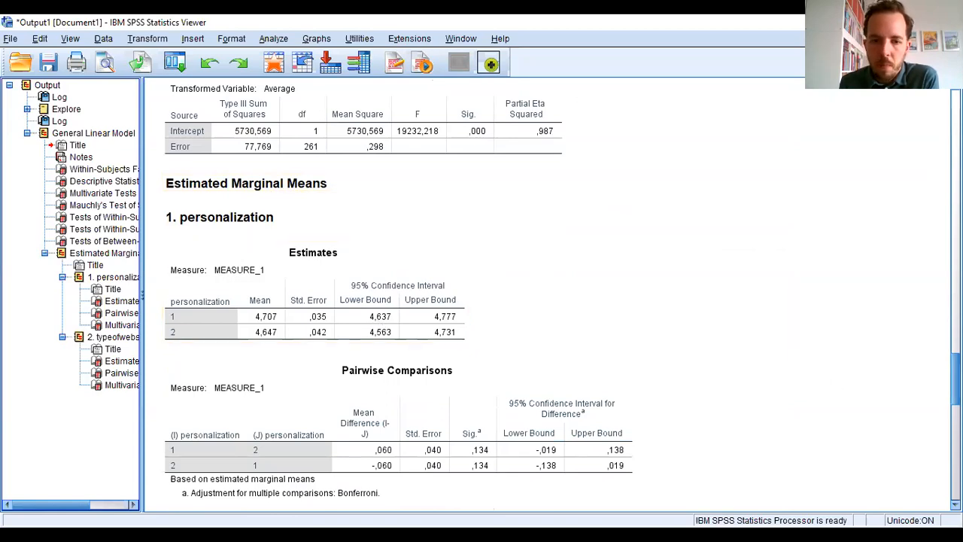
scroll(486, 288, "down", 2)
left_click(486, 289)
left_click(220, 159)
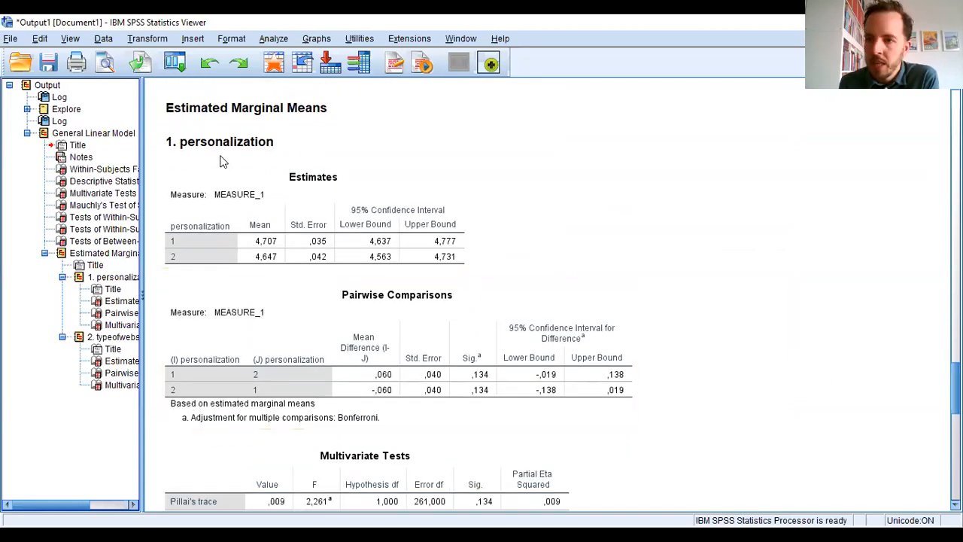
left_click(233, 205)
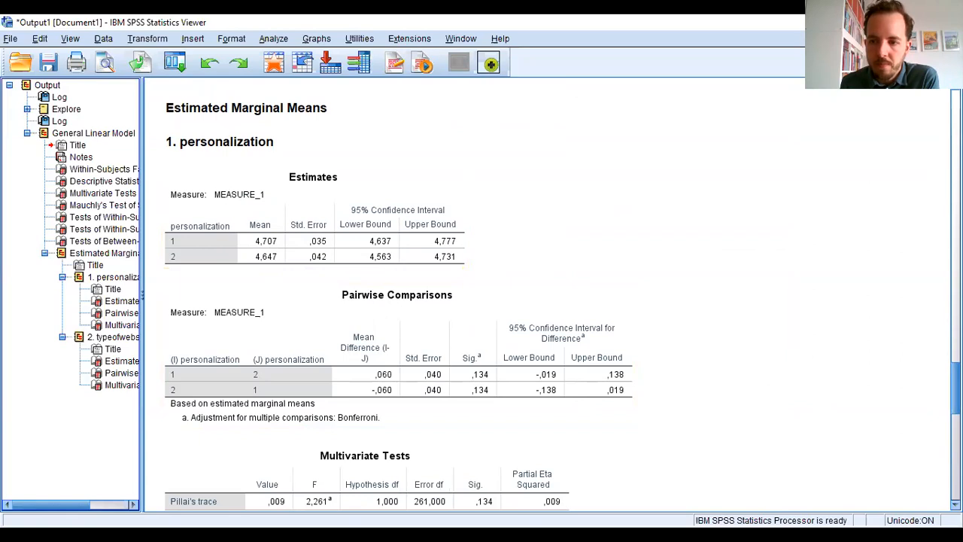
- Look over the Multivariate Tests for personalization and bring up the Estimates and Pairwise Comparisons tables for typeofwebsite
scroll(399, 301, "down", 3)
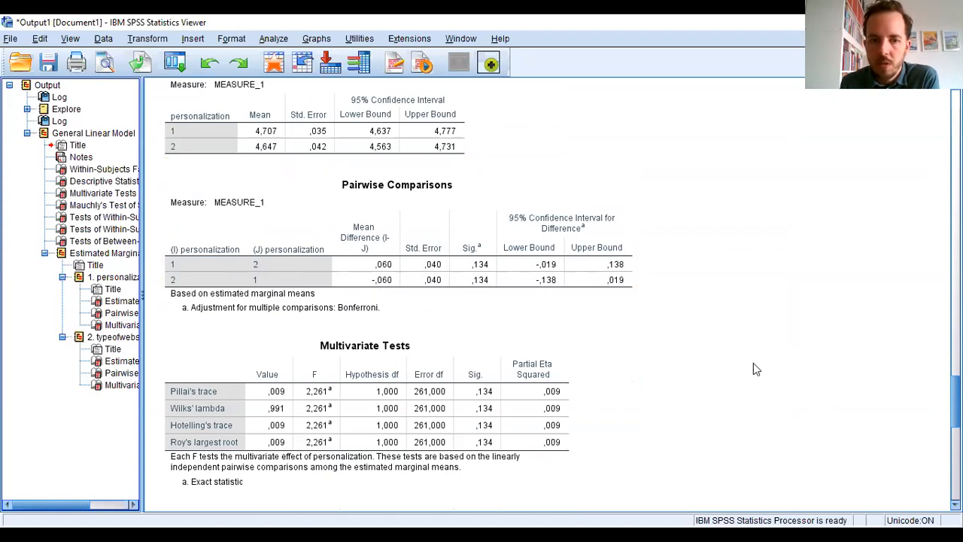
scroll(399, 294, "down", 9)
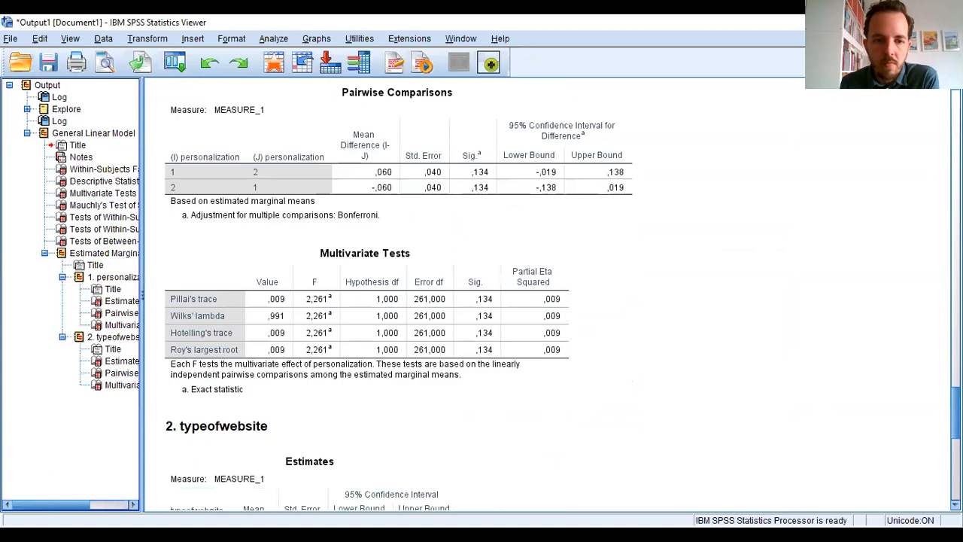
scroll(391, 293, "down", 2)
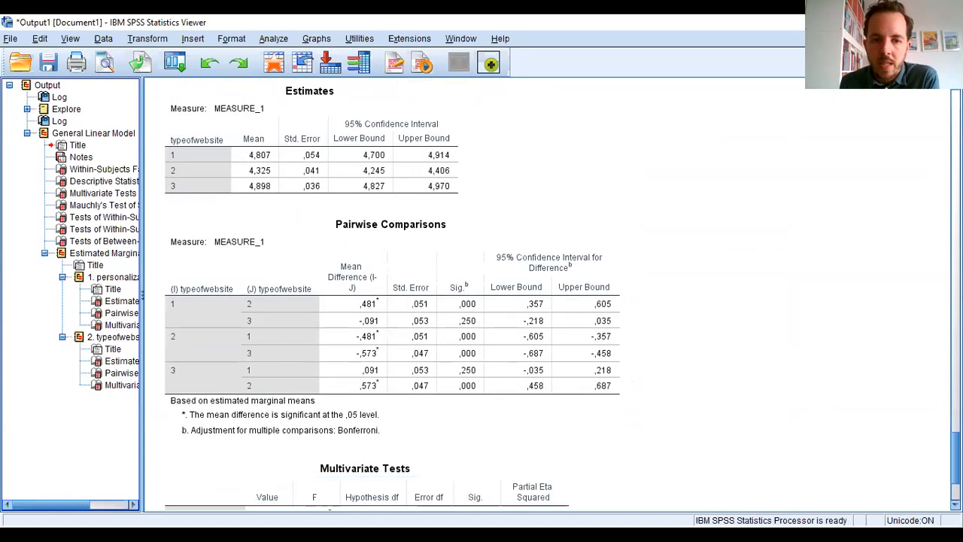
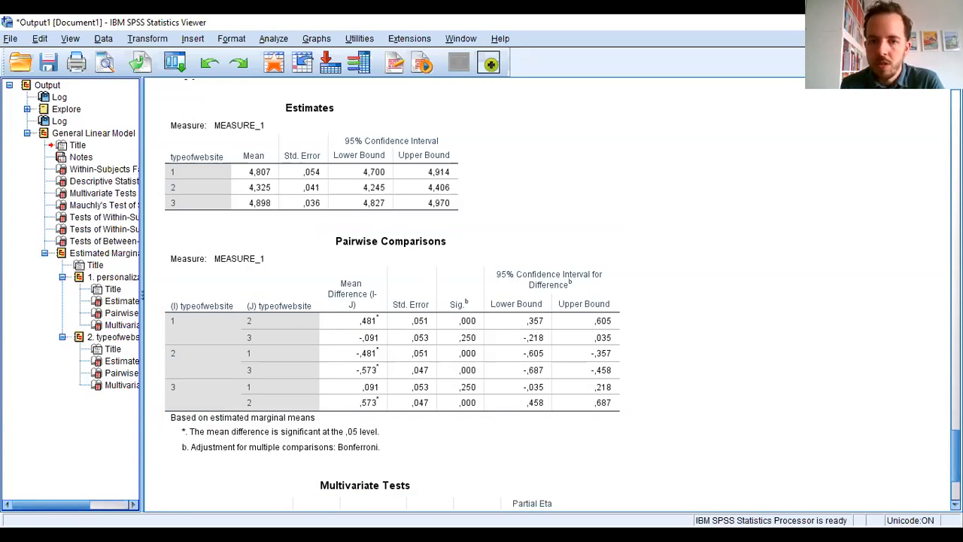
- Return to the Tests of Within-Subjects Contrasts table and examine the contrasts for typeofwebsite and its interaction with personalization
scroll(482, 293, "up", 5)
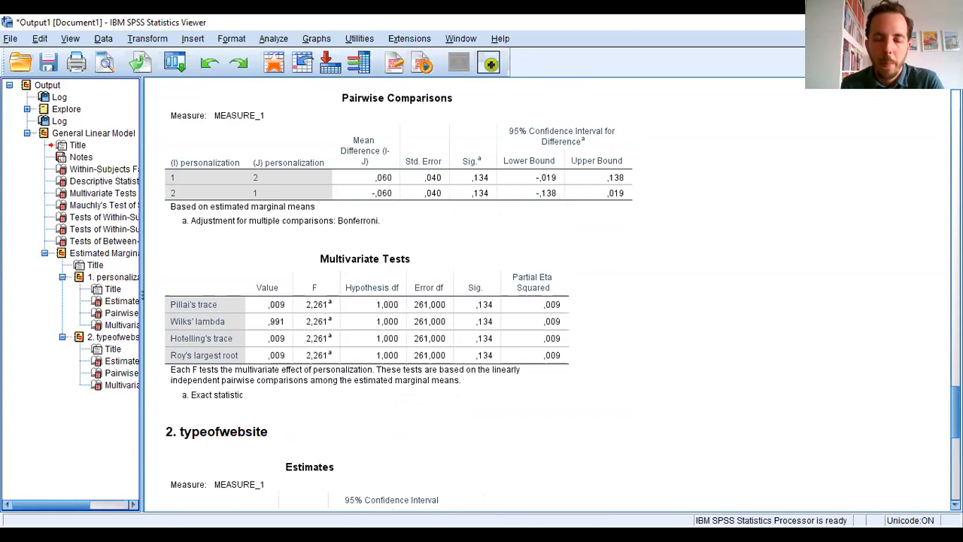
scroll(482, 293, "up", 15)
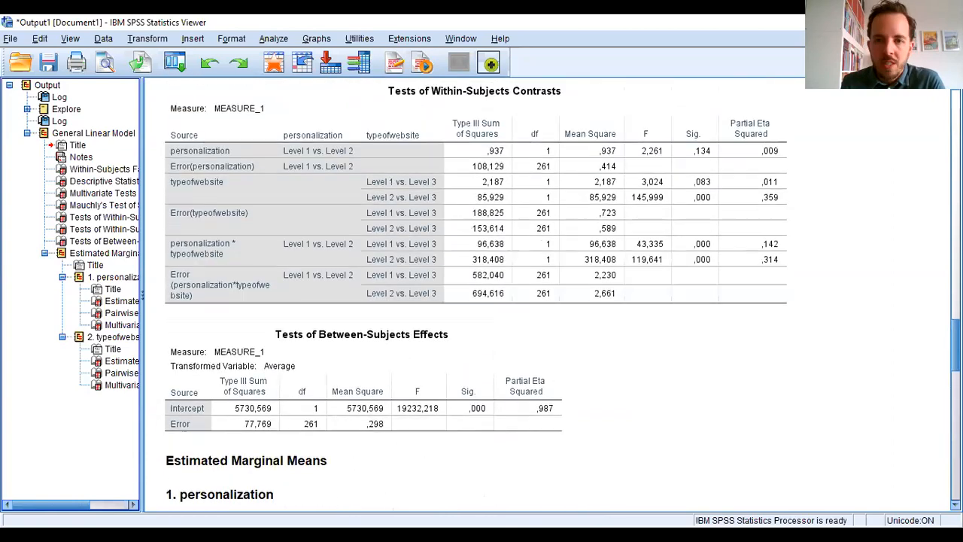
scroll(896, 345, "up", 1)
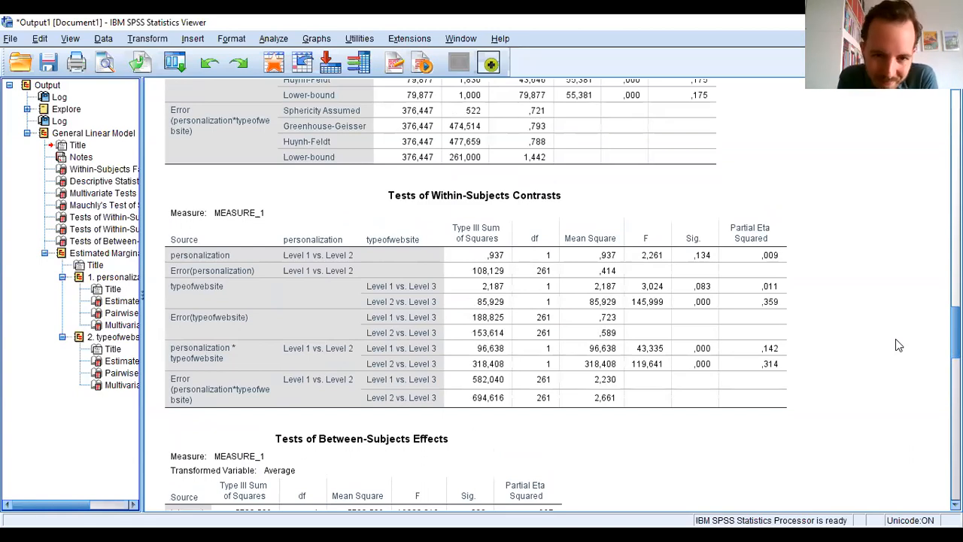
left_click(484, 200)
left_click(899, 319)
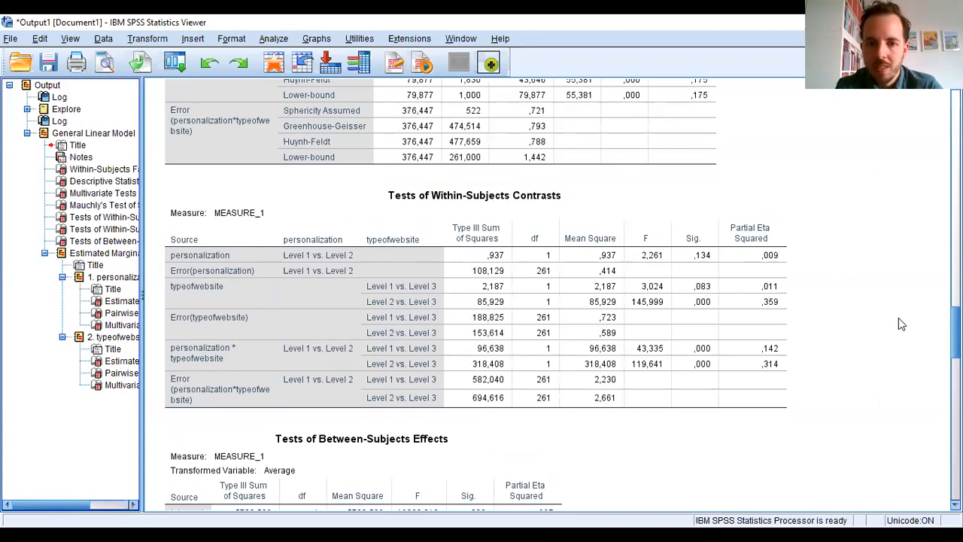
left_click(569, 340)
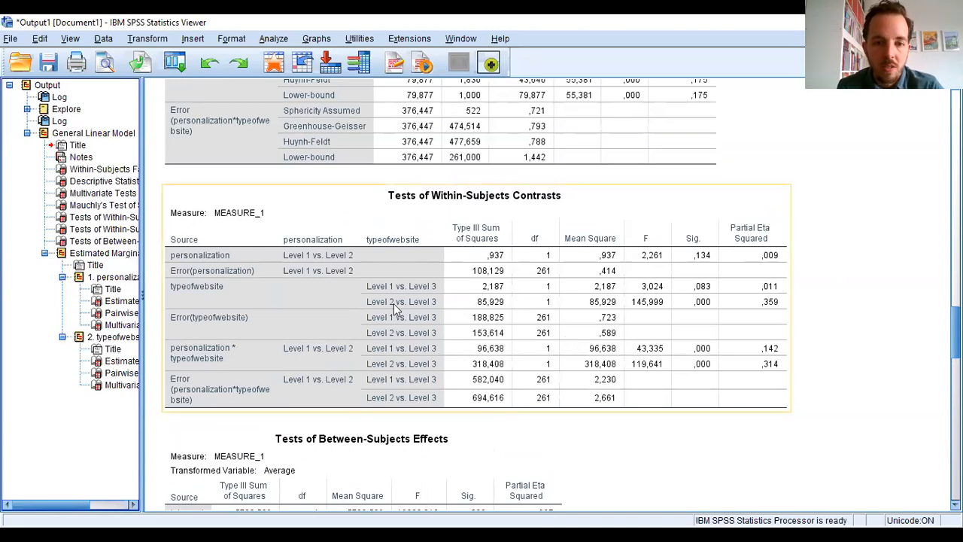
left_click(864, 340)
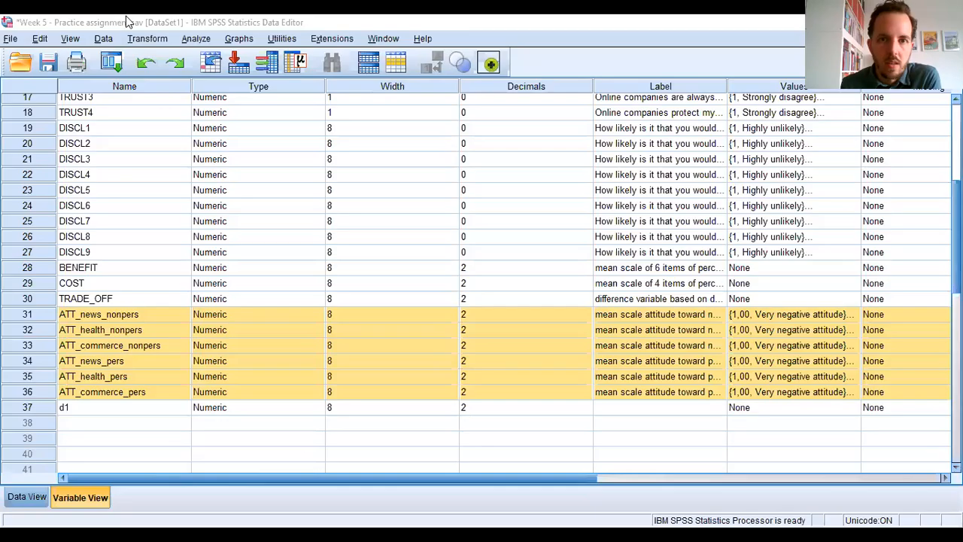
- Set up a new Repeated Measures analysis in the Data Editor, removing the personalization factor and keeping typeofwebsite with 3 levels
left_click(126, 21)
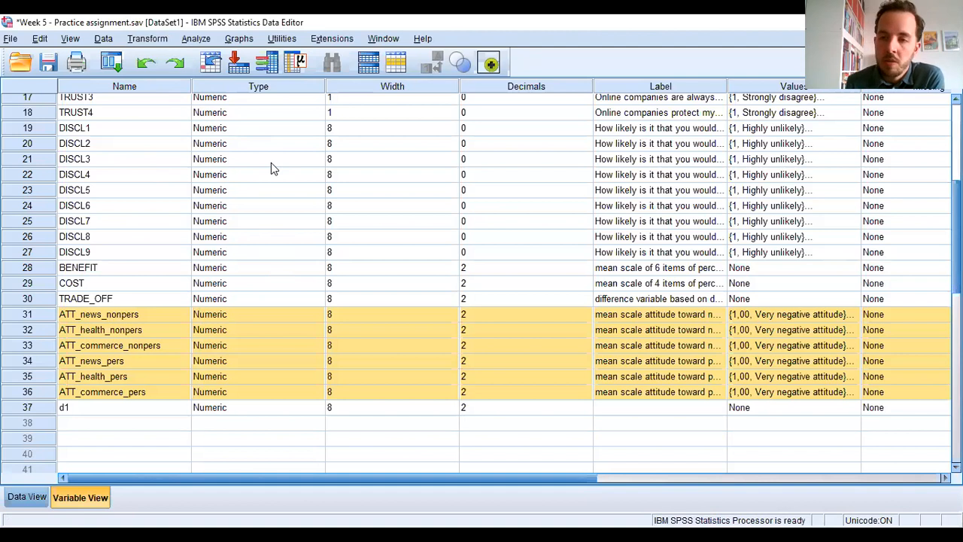
left_click(202, 41)
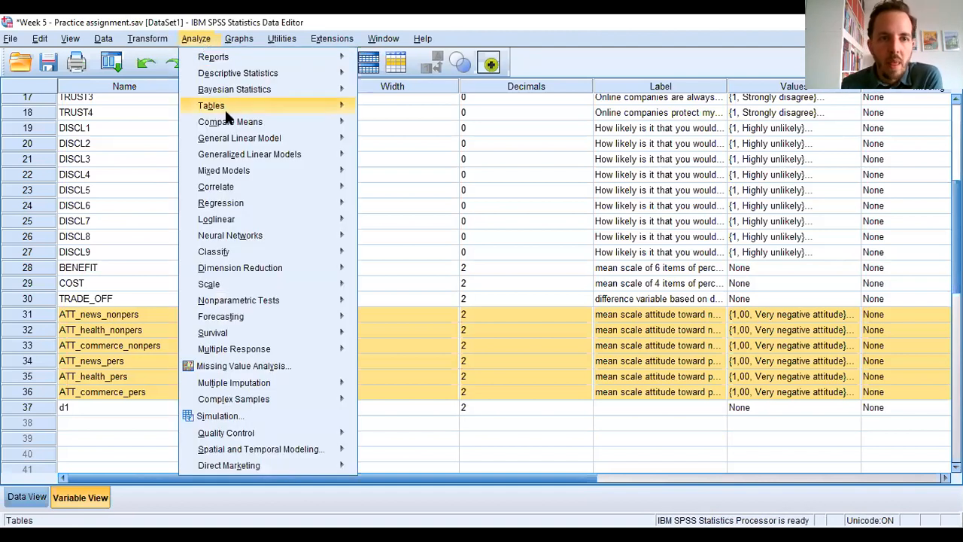
mouse_move(256, 153)
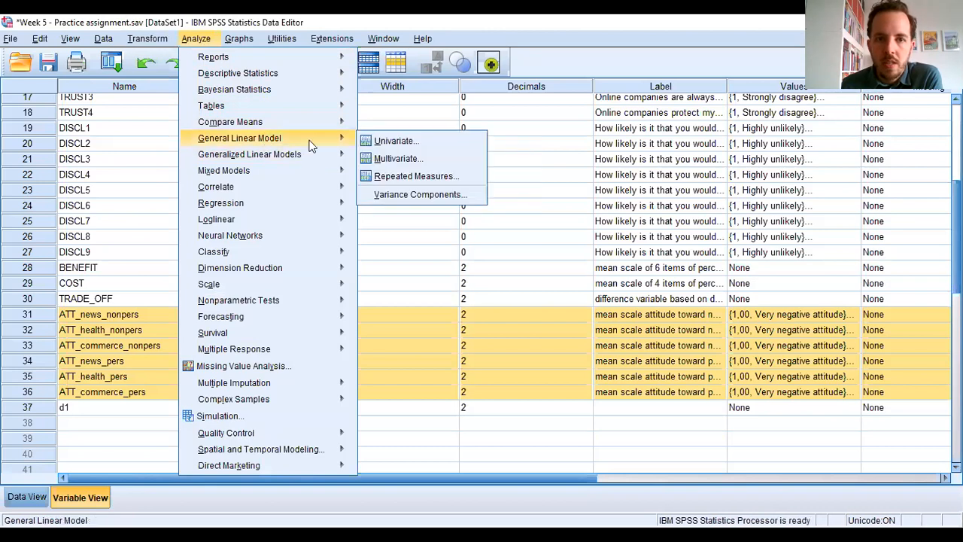
left_click(403, 180)
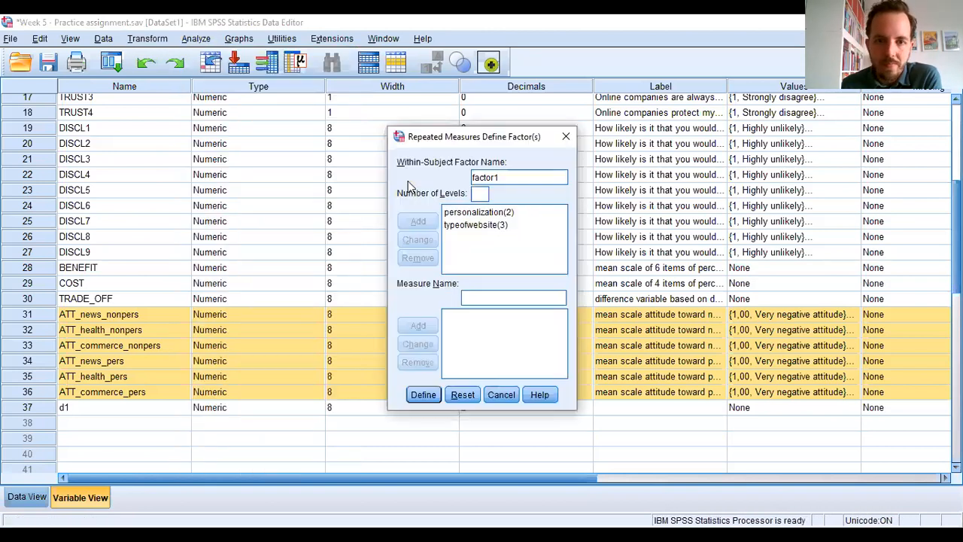
left_click(483, 215)
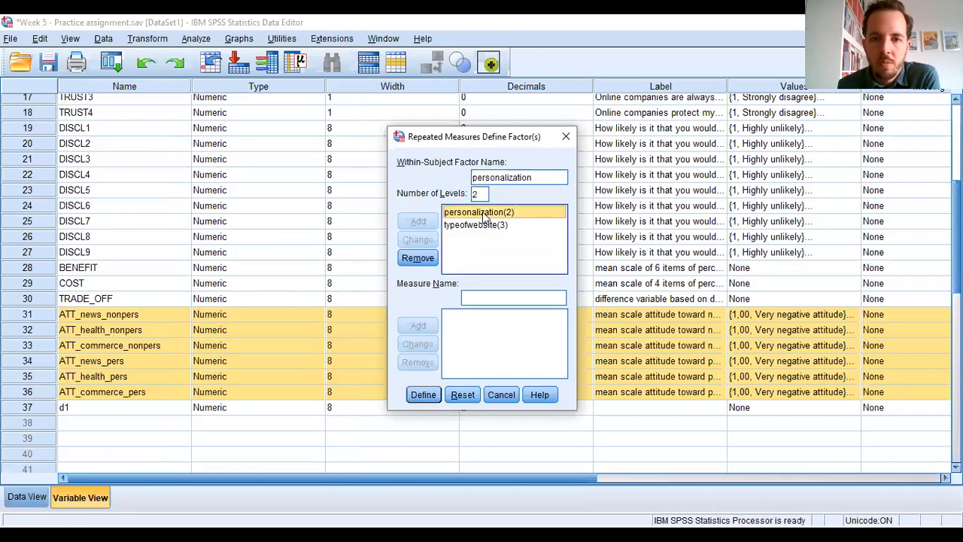
left_click(423, 258)
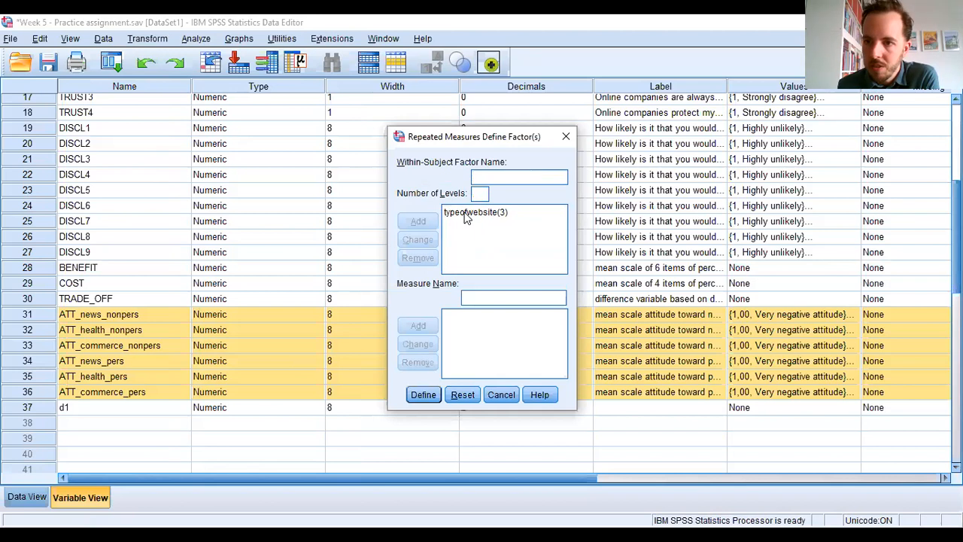
left_click(424, 395)
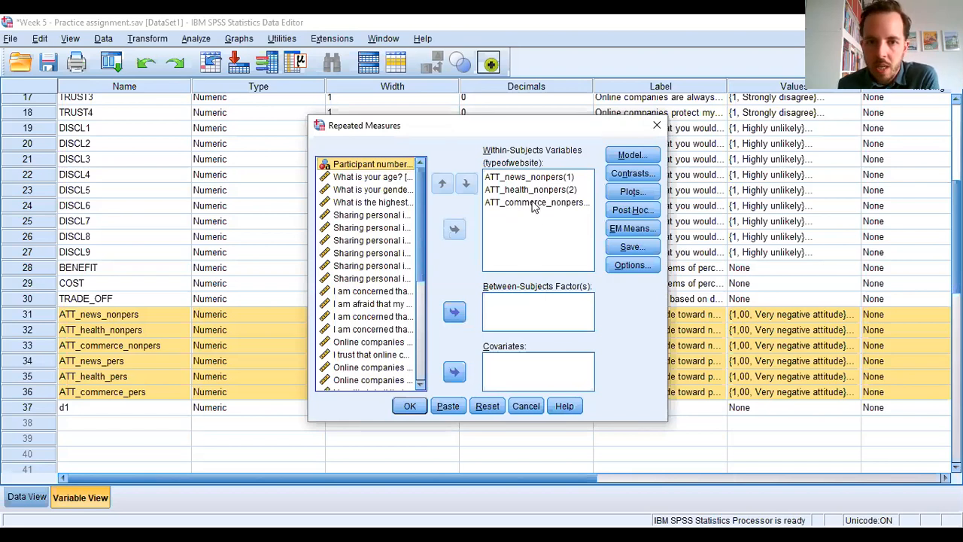
- Check that the nonpersonalized news, health and commerce attitude variables fill the three typeofwebsite levels, and run the analysis
left_click(535, 177)
left_click(536, 189)
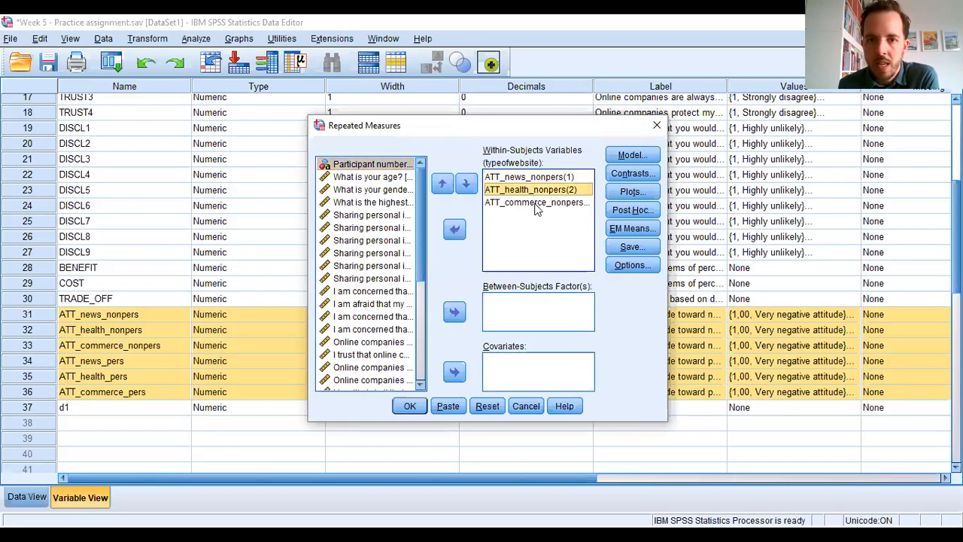
left_click(536, 203)
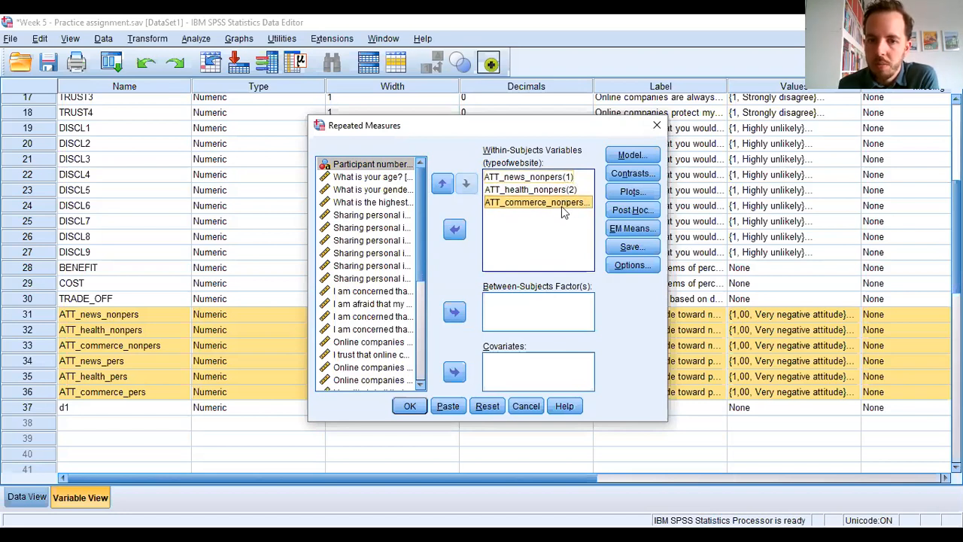
left_click(410, 406)
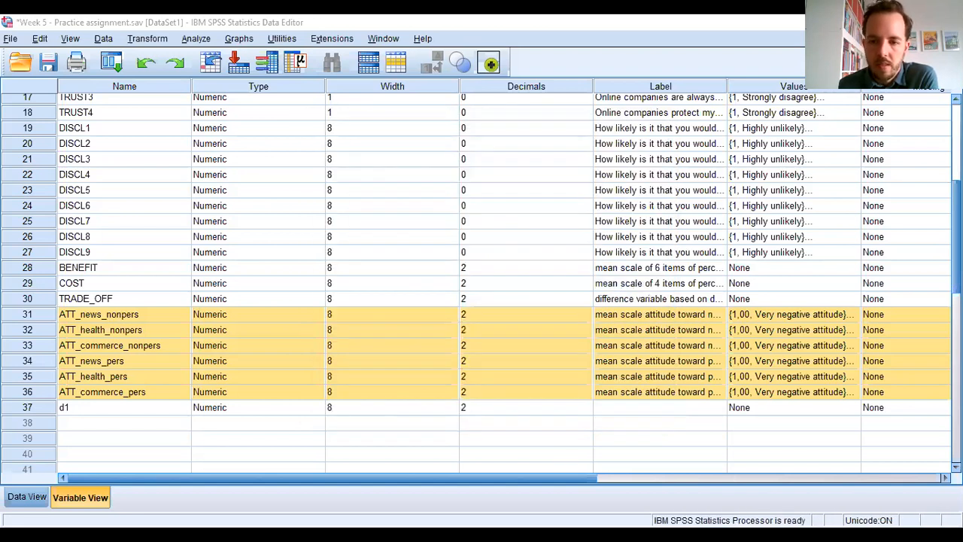
- Reopen the Repeated Measures setup for typeofwebsite and remove the three nonpersonalized attitude variables from the within-subjects variables
left_click(195, 38)
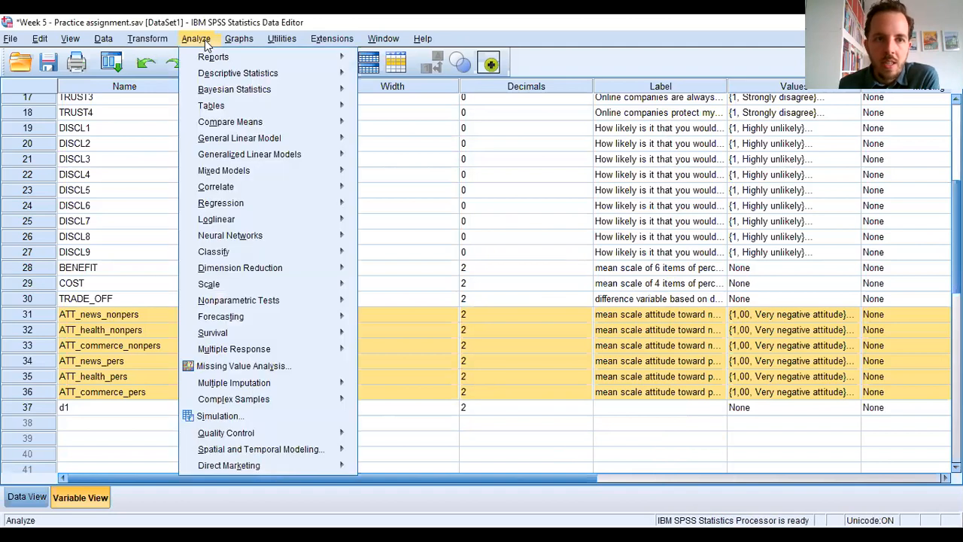
mouse_move(256, 137)
left_click(399, 173)
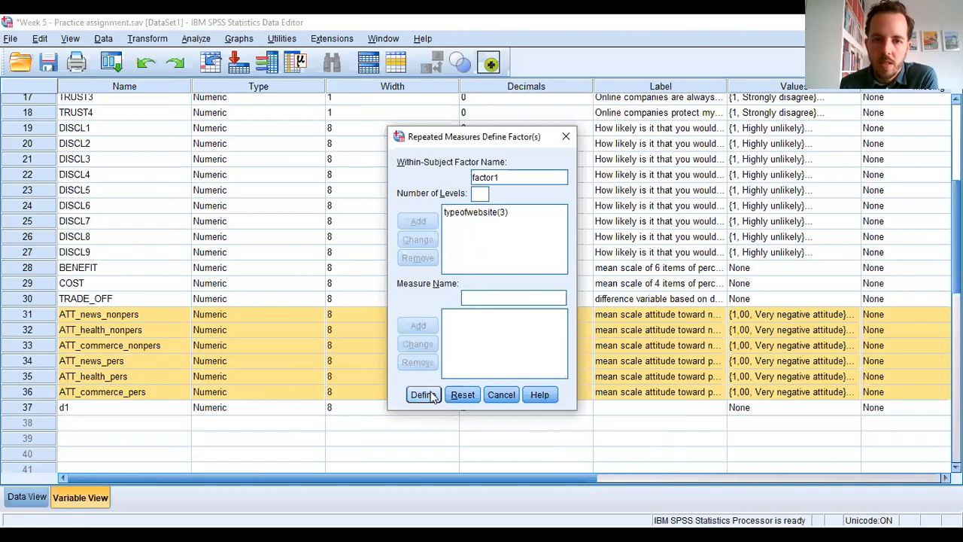
left_click(423, 394)
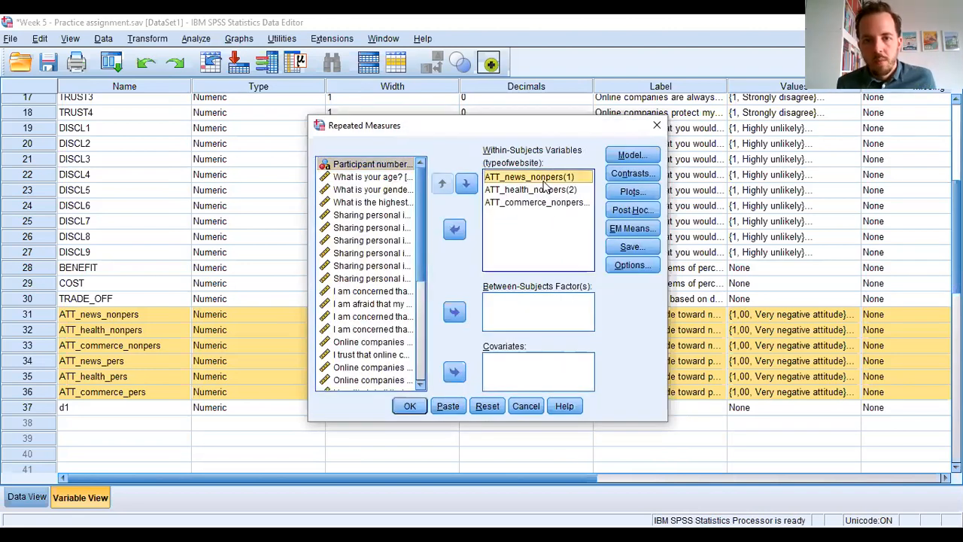
left_click(545, 206, "shift")
left_click(455, 229)
- Assign ATT_news_pers, ATT_health_pers and ATT_commerce_pers to the typeofwebsite levels and run the analysis
left_click_drag(422, 265, 419, 296)
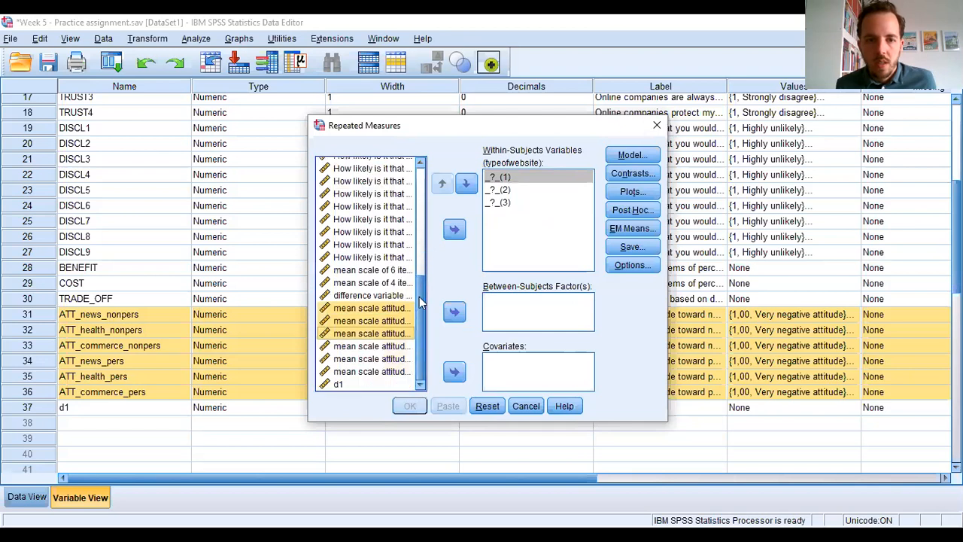
left_click(397, 346)
left_click(396, 371, "shift")
left_click(455, 228)
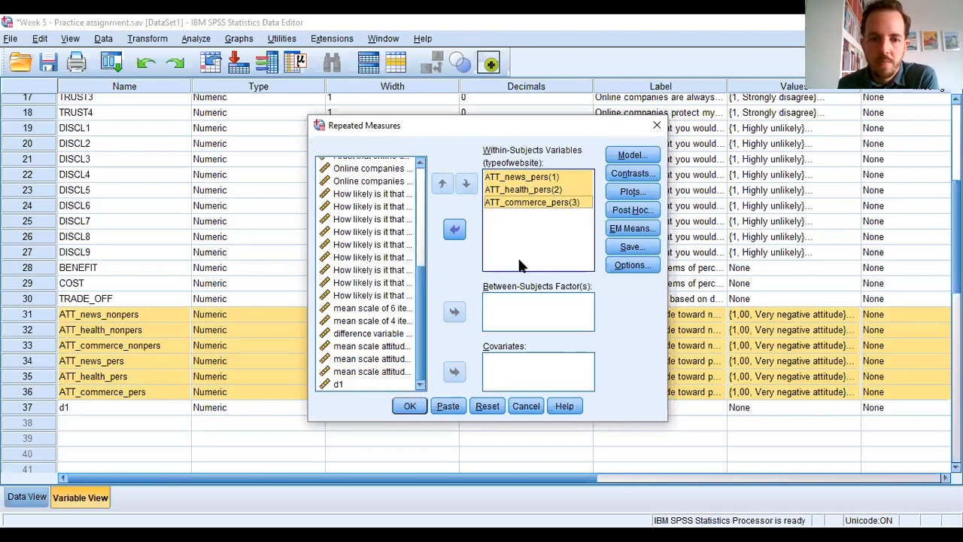
left_click(410, 406)
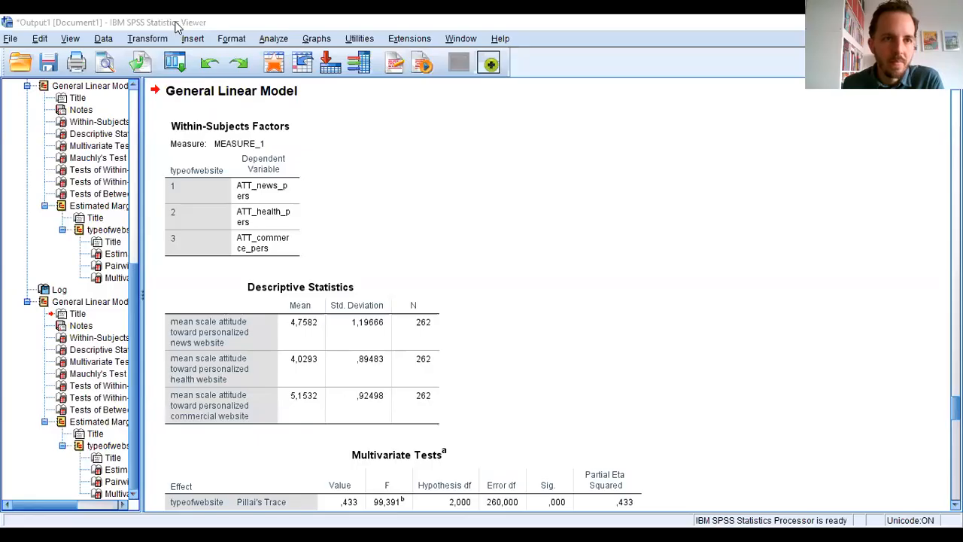
- Collapse the first General Linear Model in the output outline and check the Within-Subjects Factors table of the nonpersonalized analysis
left_click_drag(131, 318, 124, 104)
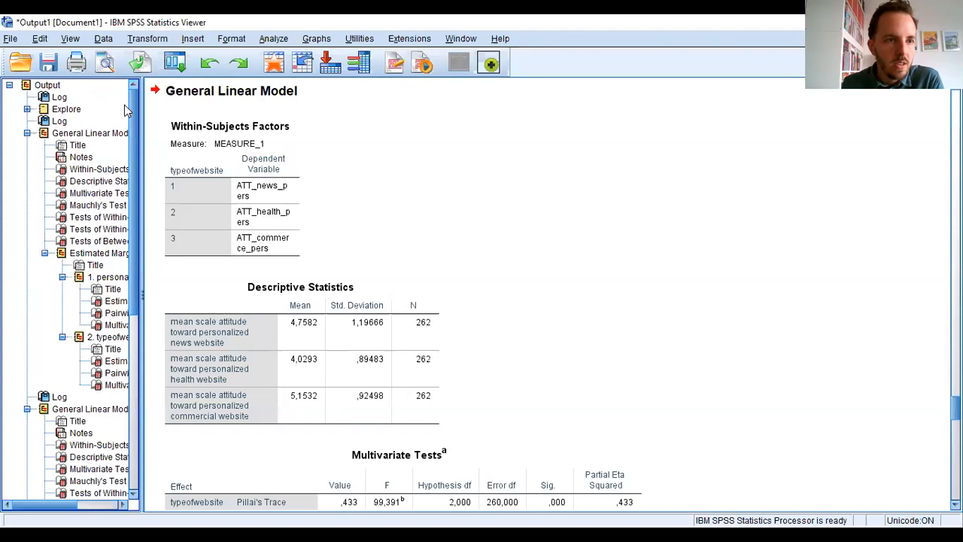
left_click(27, 133)
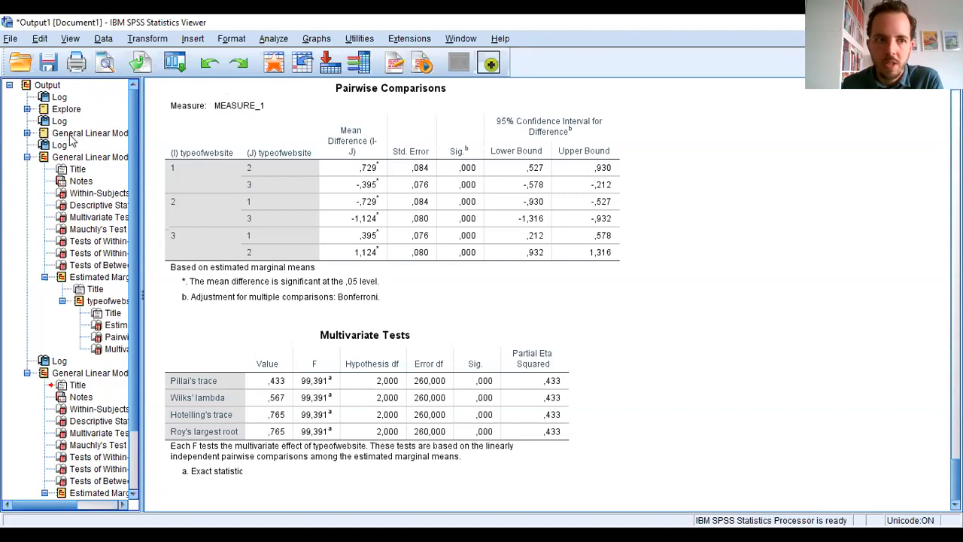
left_click(72, 158)
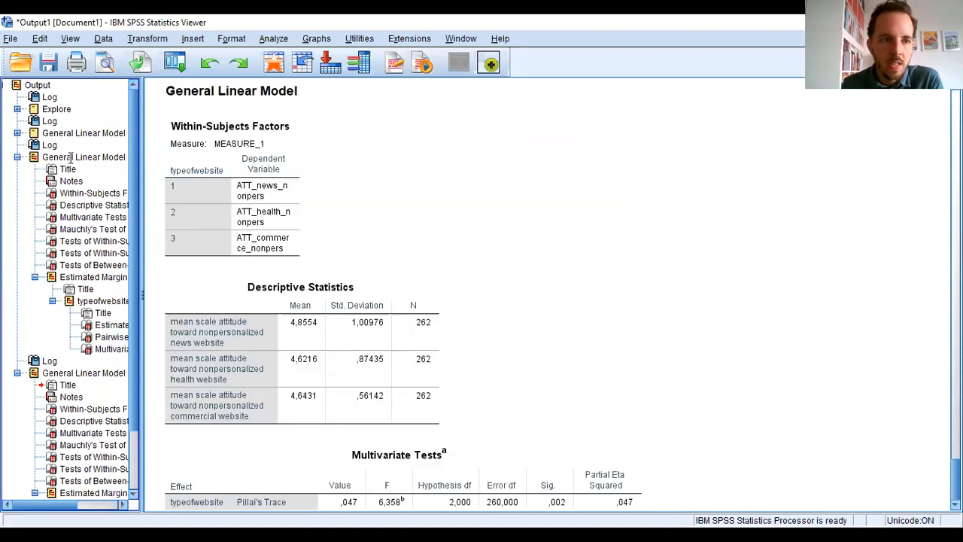
left_click(699, 228)
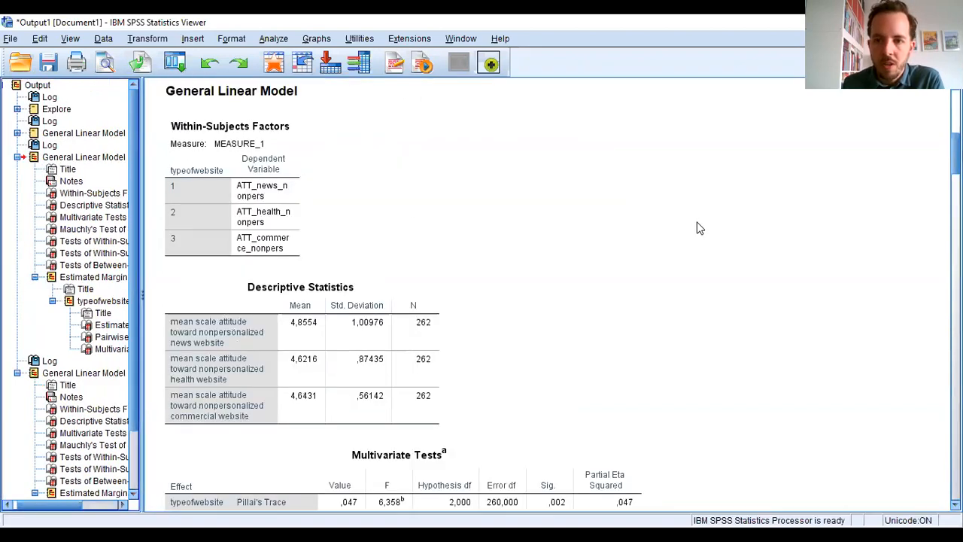
left_click(300, 191)
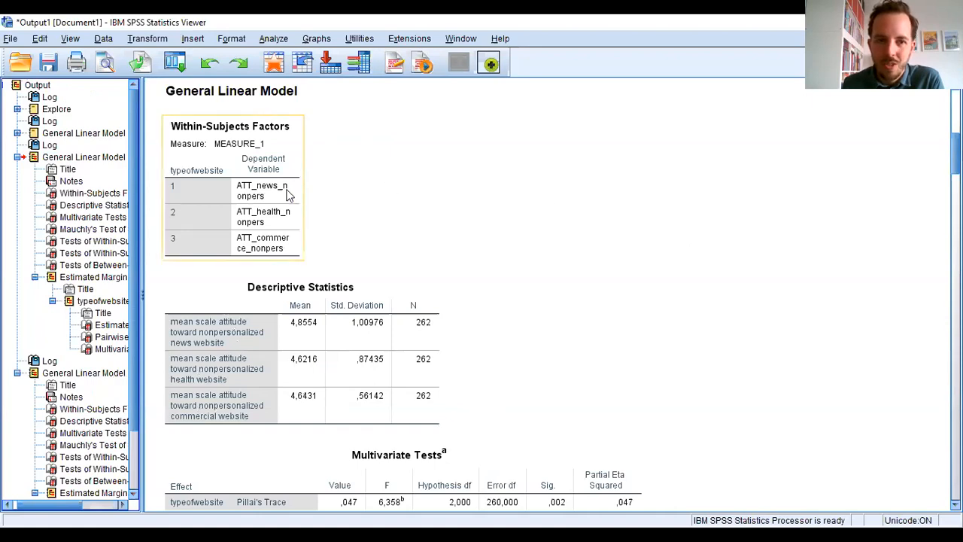
left_click(670, 322)
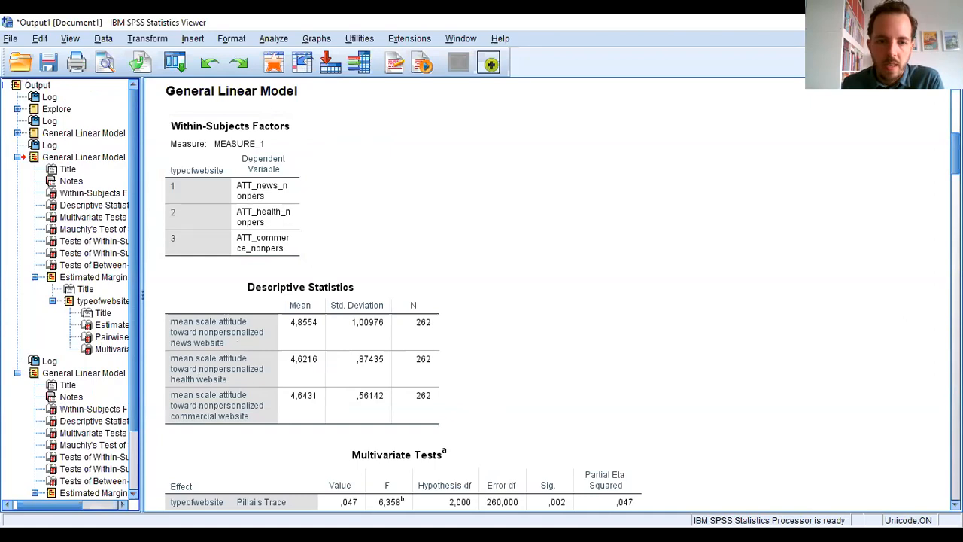
- Examine the typeofwebsite rows of the Tests of Within-Subjects Effects table for the nonpersonalized websites
scroll(562, 294, "down", 10)
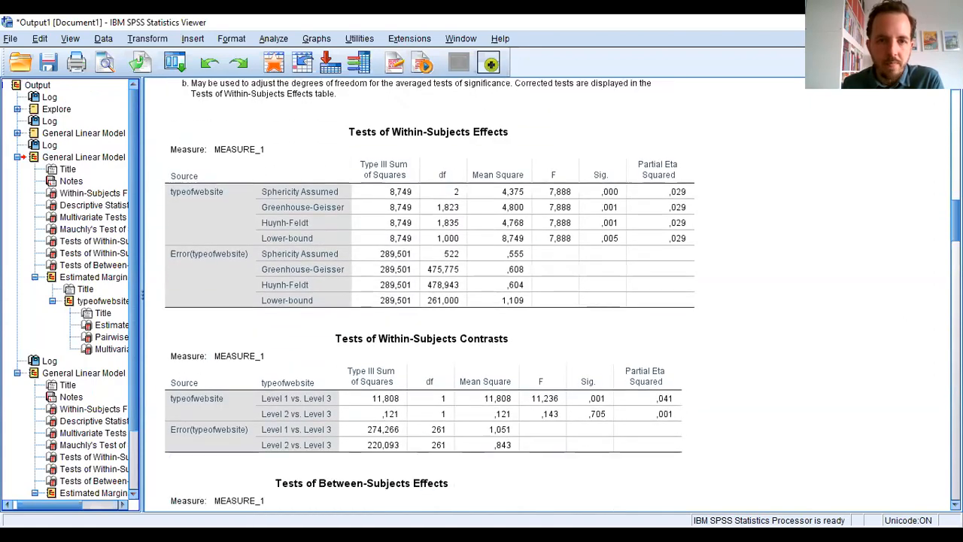
scroll(429, 294, "up", 2)
left_click(517, 374)
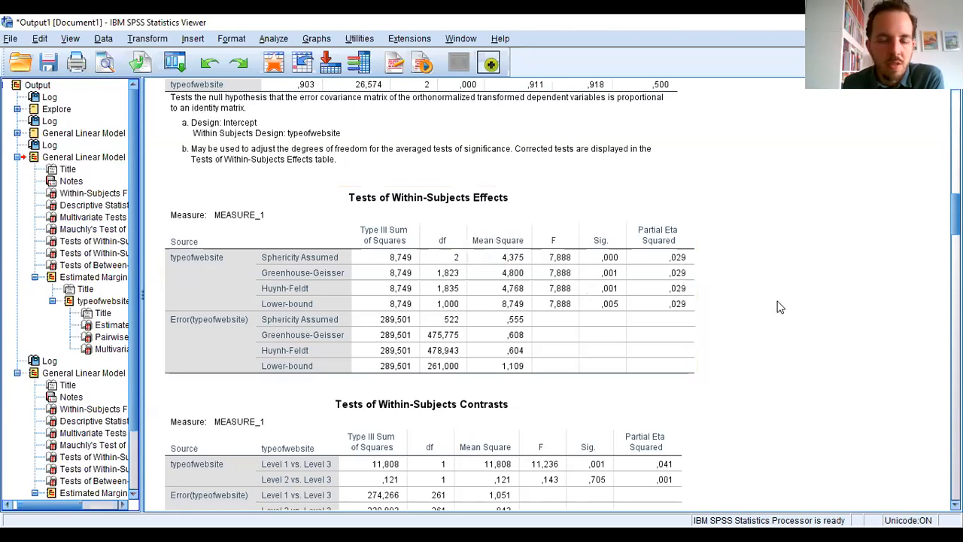
scroll(482, 294, "up", 10)
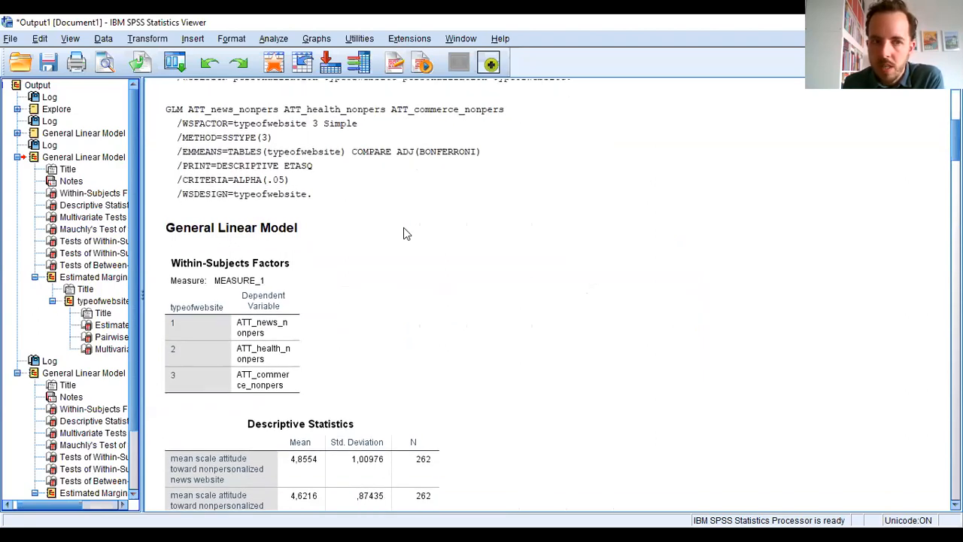
- Collapse the nonpersonalized model in the outline and review the factor levels and descriptive statistics of the personalized analysis
left_click(17, 156)
left_click(63, 180)
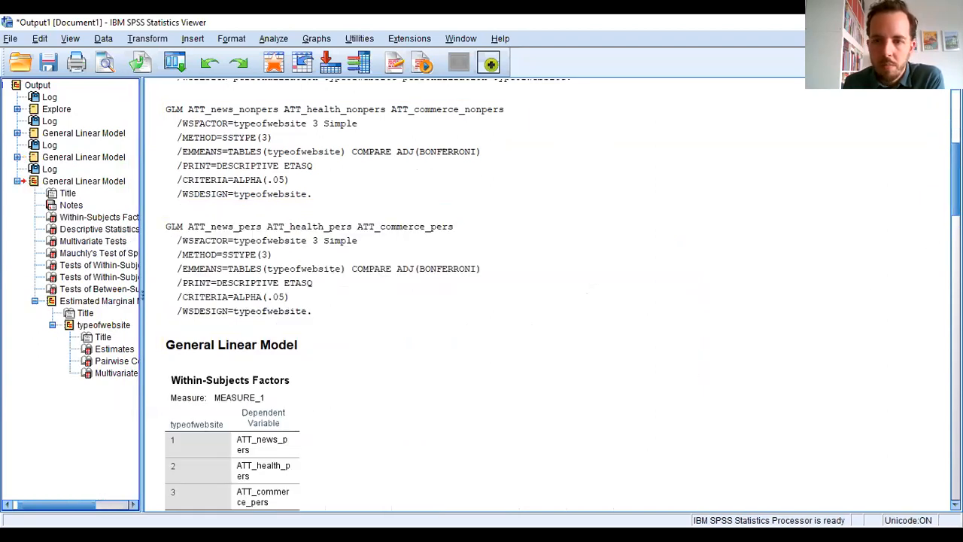
scroll(464, 261, "down", 5)
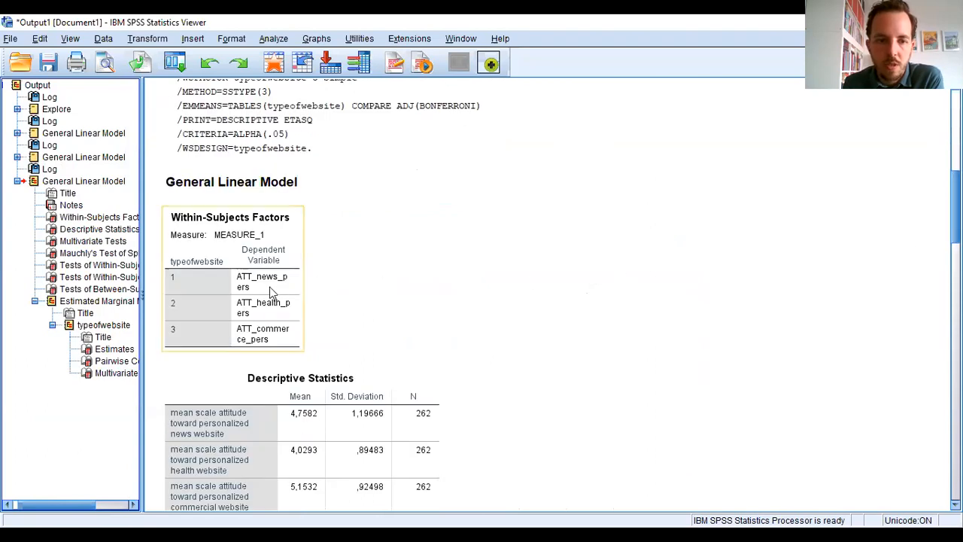
scroll(561, 294, "down", 20)
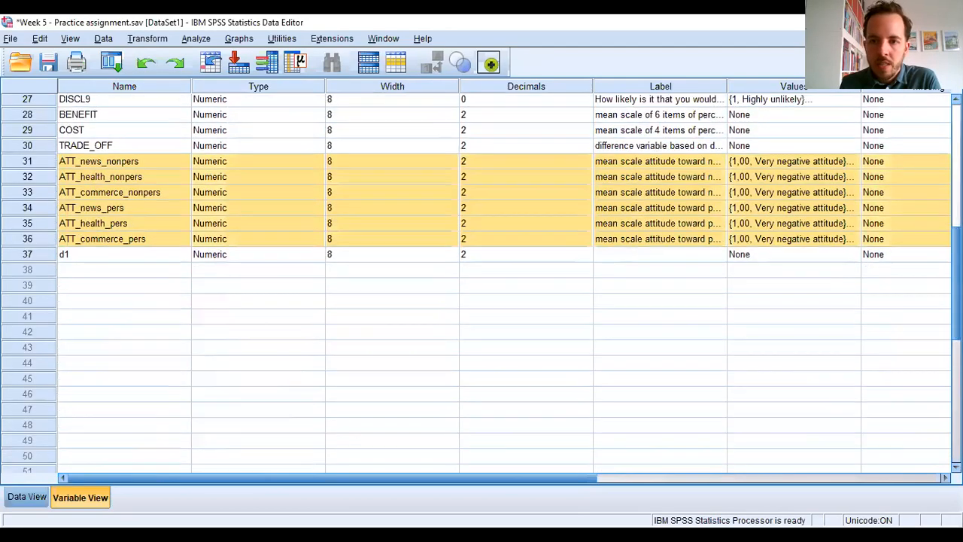
- Open a new repeated measures factor definition and remove the existing typeofwebsite(3) factor
scroll(481, 283, "up", 2)
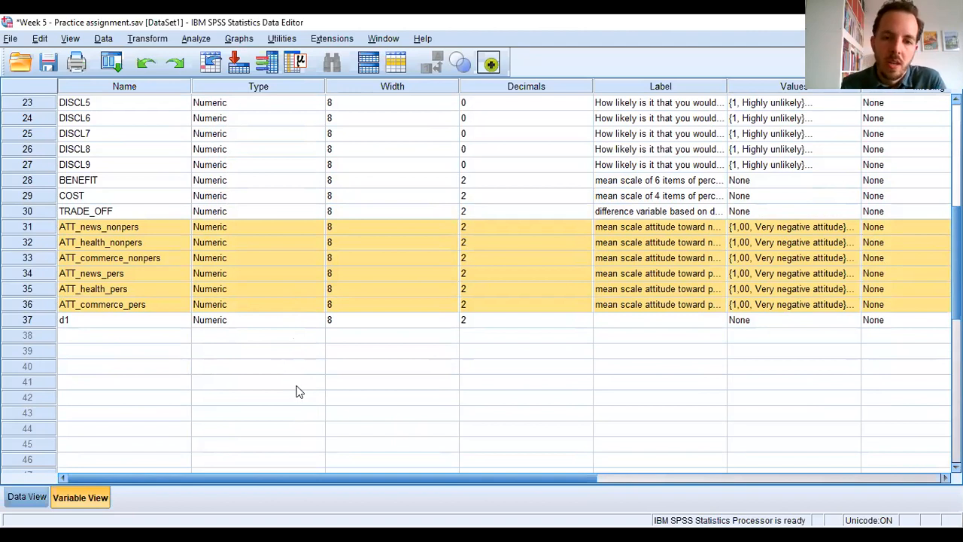
left_click(202, 40)
mouse_move(254, 138)
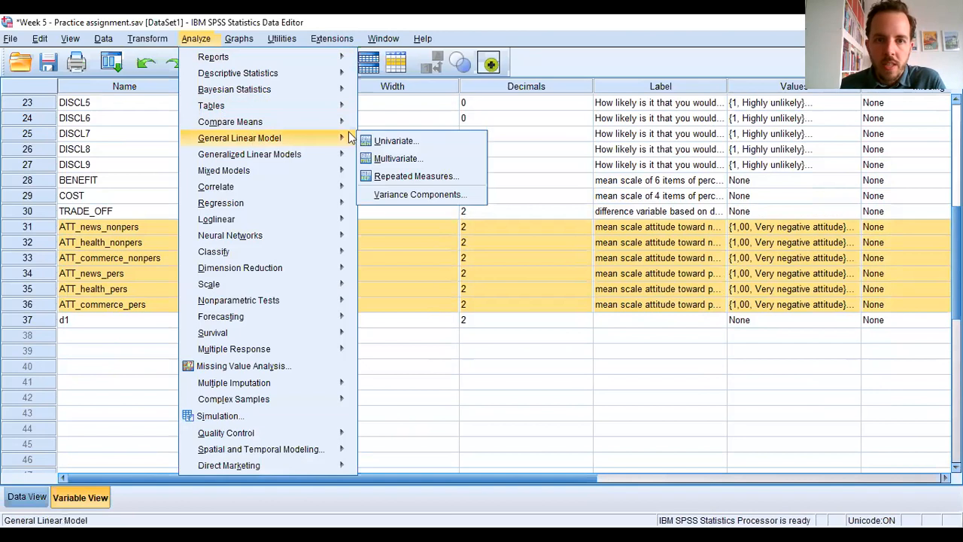
left_click(409, 183)
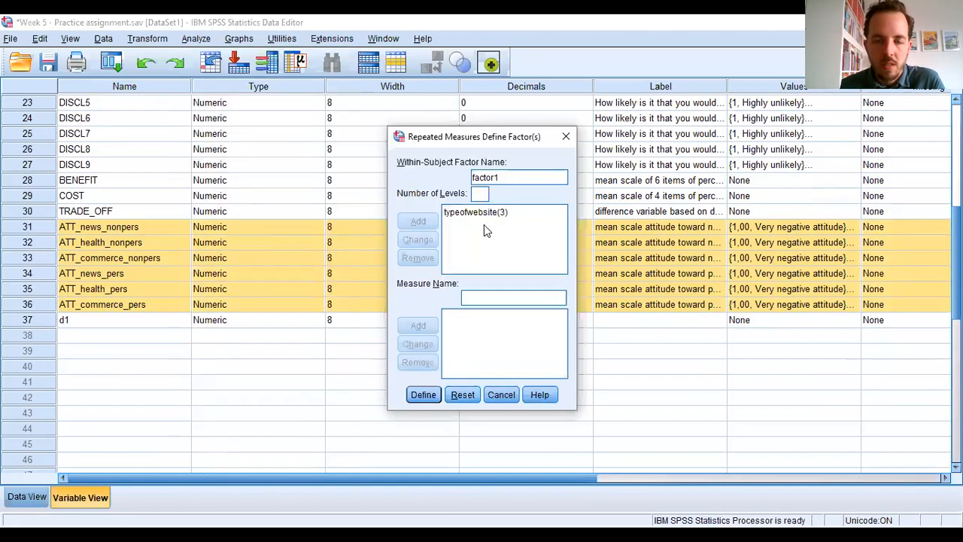
left_click(481, 213)
left_click(417, 257)
- Add a within-subject factor named personalization with 2 levels
left_click(501, 181)
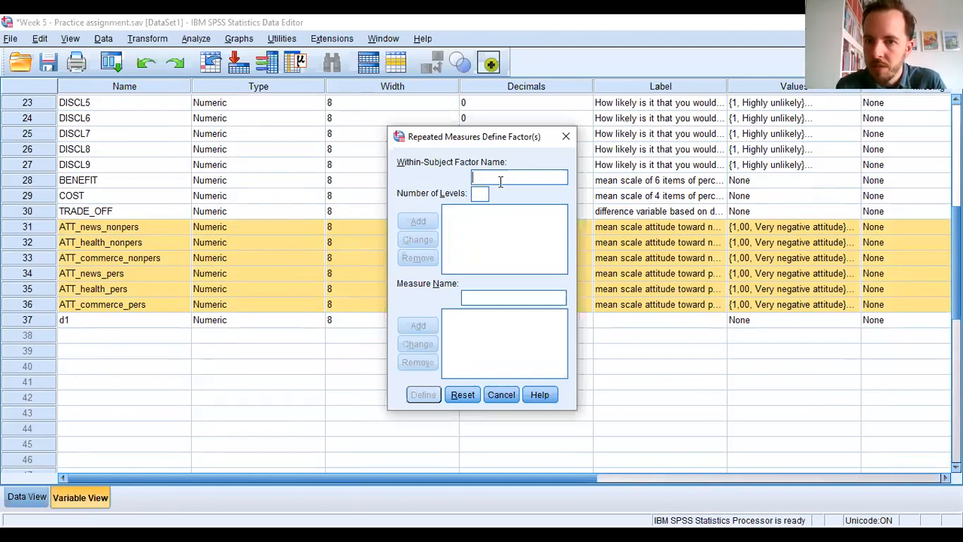
type("p")
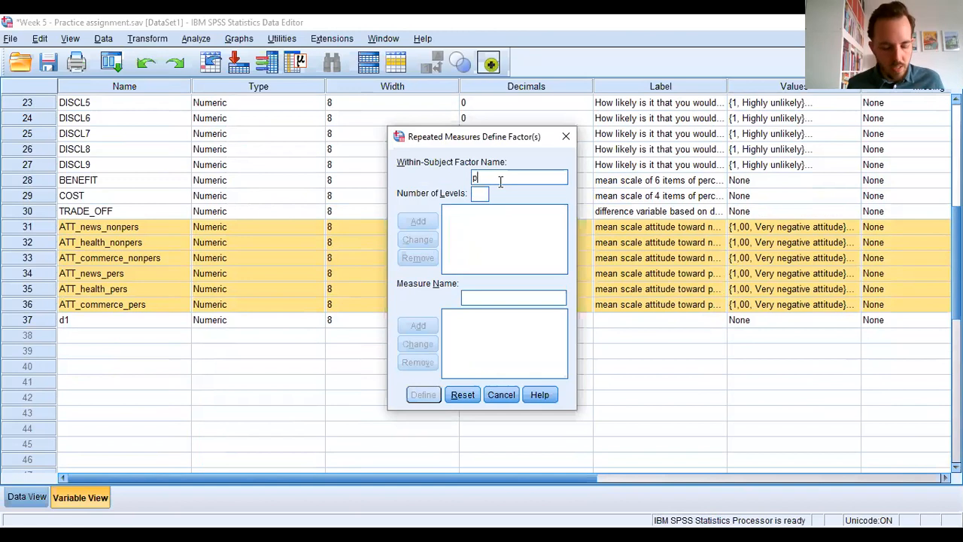
type("ersonalization")
key("Tab")
type("2")
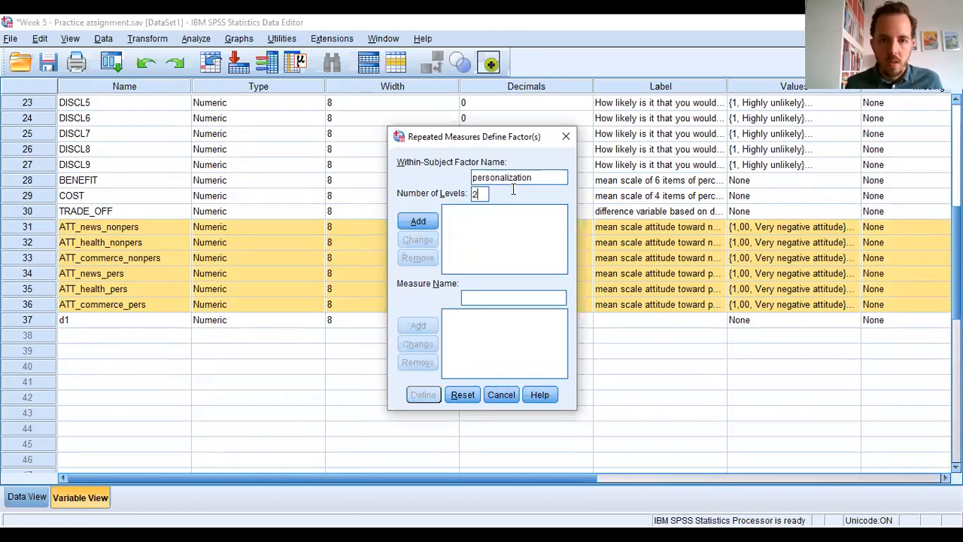
left_click(418, 221)
- Add a second within-subject factor named typeofwebsite with 3 levels and proceed to defining its variables
type("typeofwebsite")
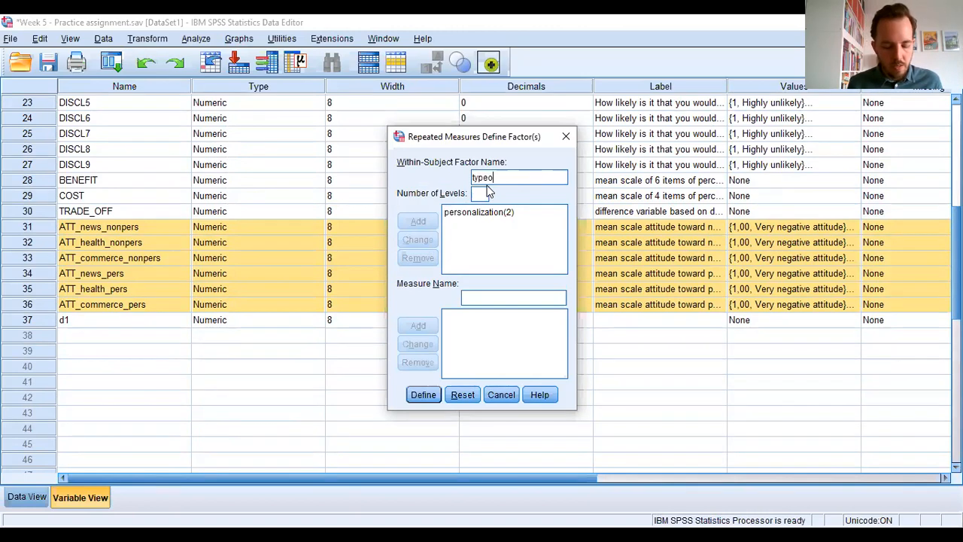
left_click(482, 194)
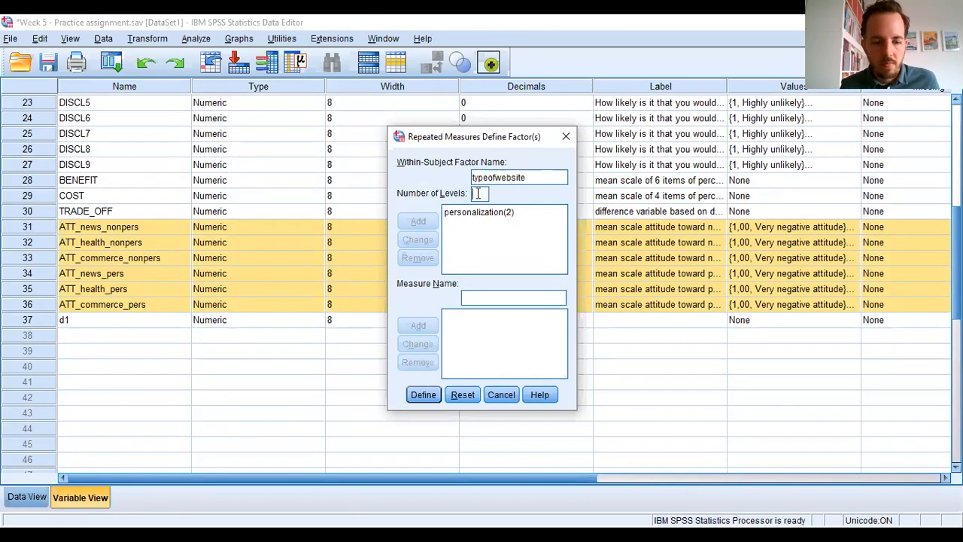
type("3")
left_click(419, 221)
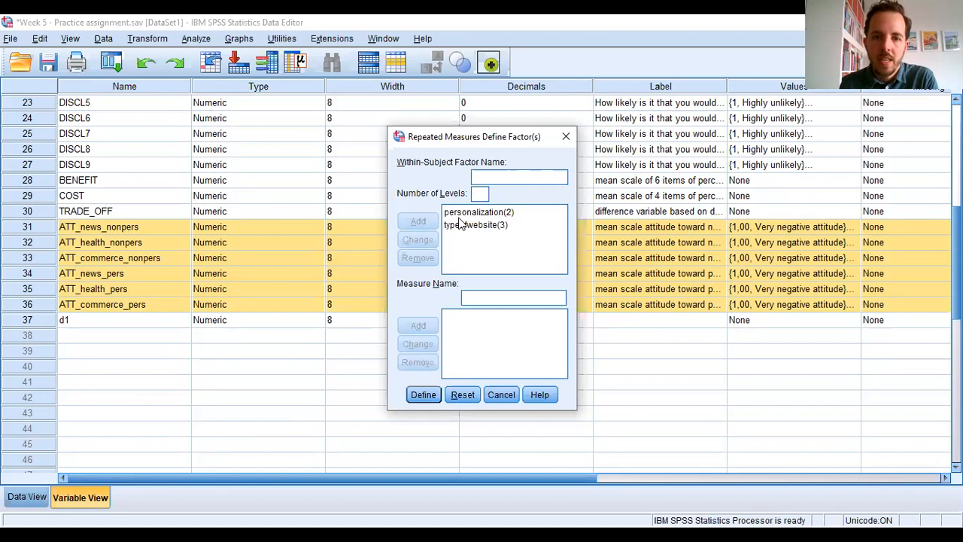
left_click(433, 398)
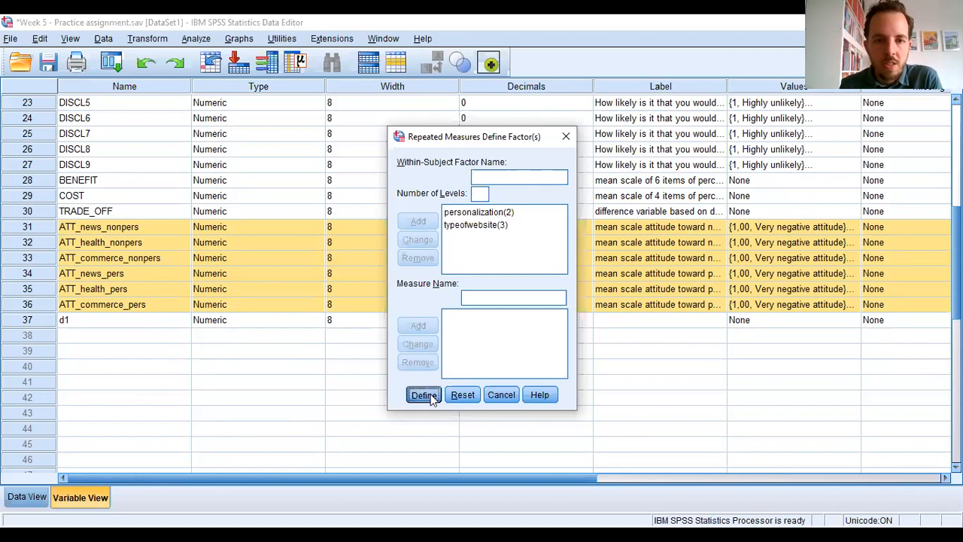
- Remove ATT_news_pers, ATT_health_pers and ATT_commerce_pers from the within-subjects variables to clear all factor combinations
left_click_drag(415, 254, 414, 371)
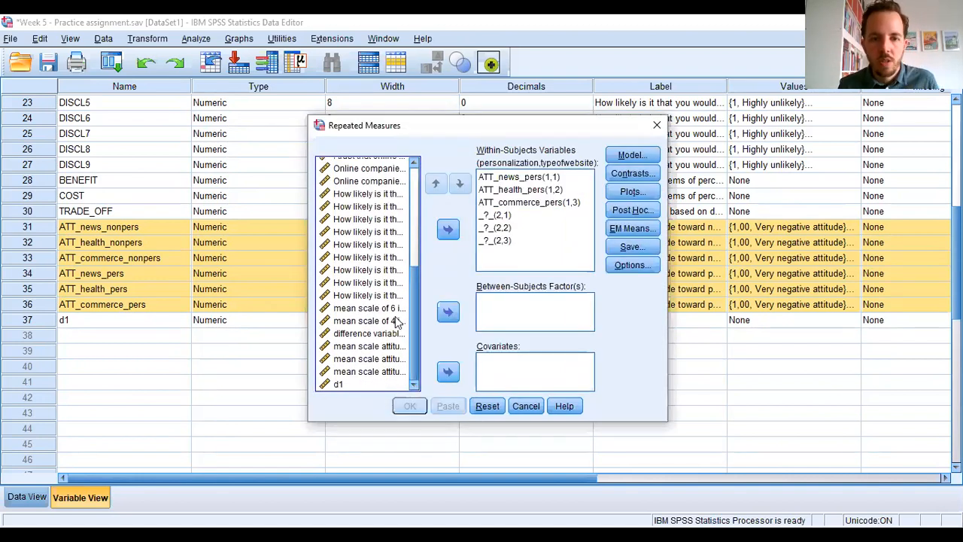
mouse_move(413, 319)
left_mouse_down()
mouse_move(420, 302)
mouse_move(404, 336)
left_mouse_up()
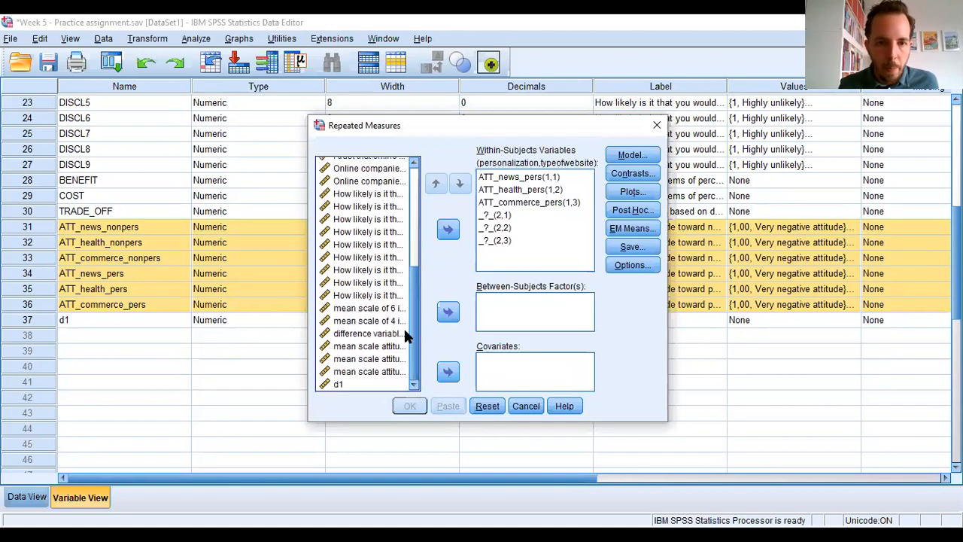
left_click(386, 334)
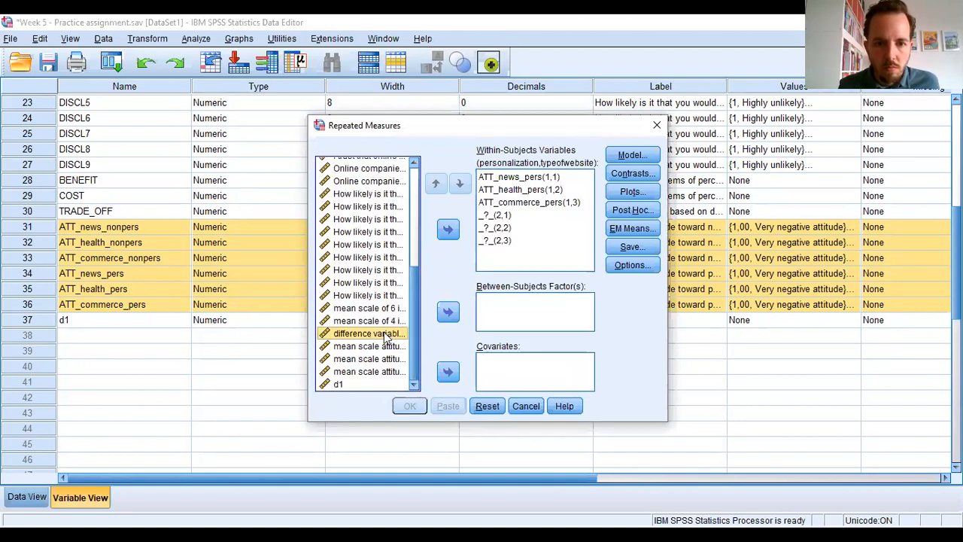
left_click_drag(411, 320, 408, 400)
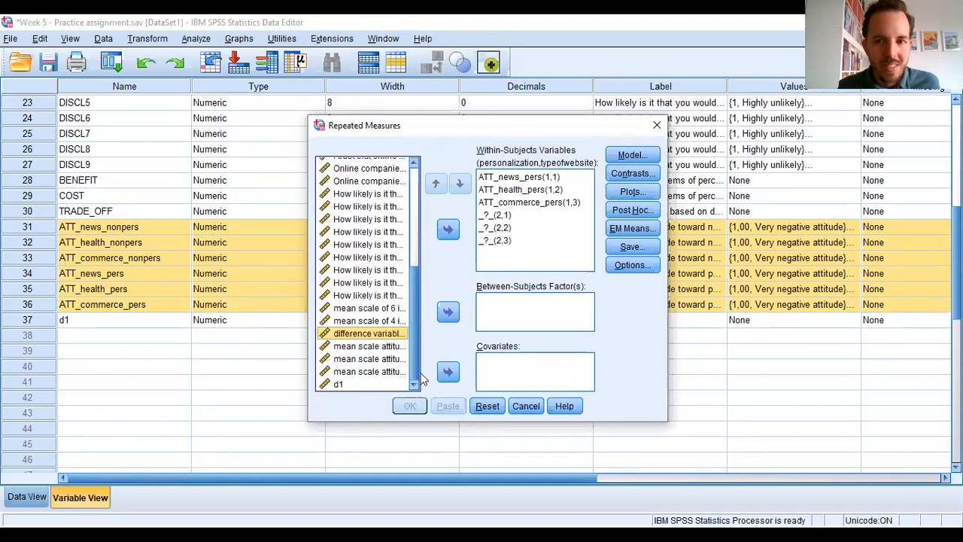
left_click(368, 309)
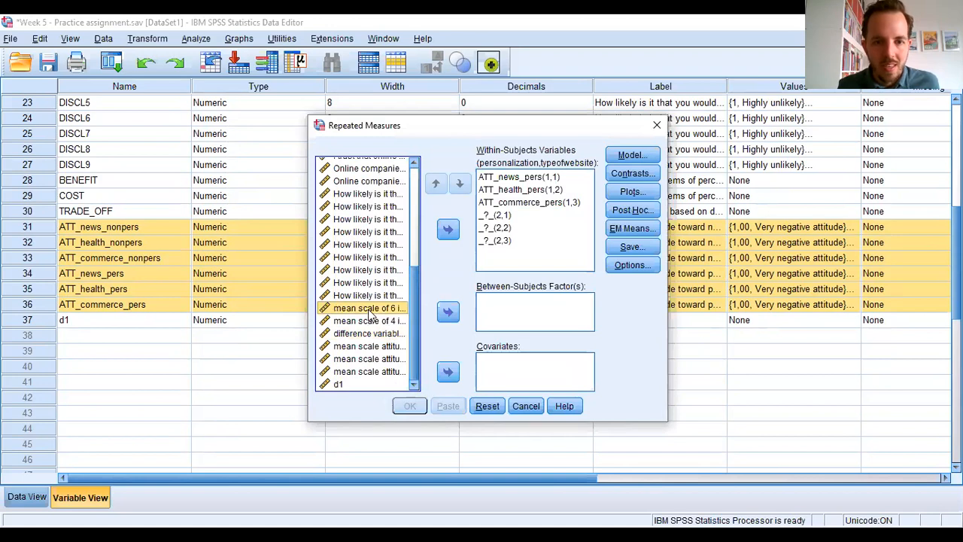
left_click(376, 372, "shift")
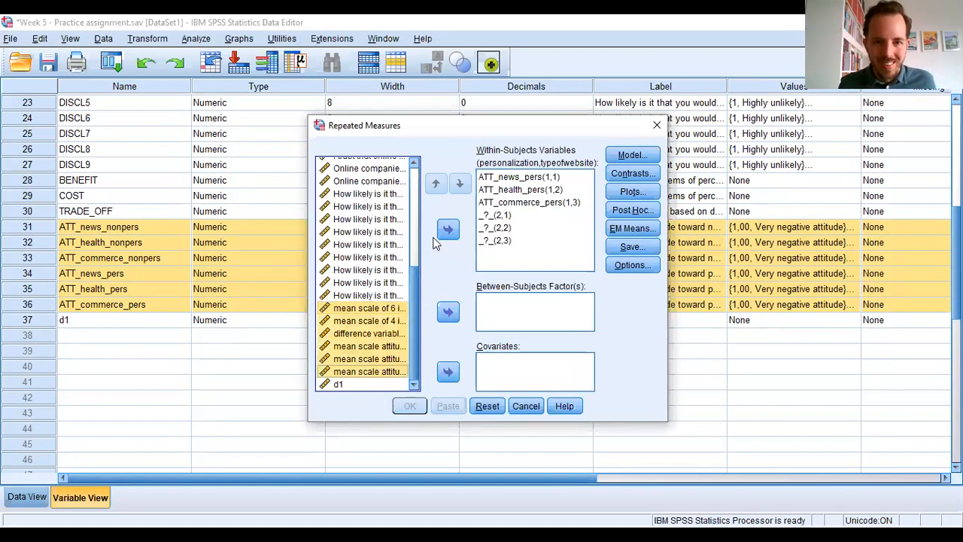
left_click(515, 179)
left_click(516, 203, "shift")
left_click(447, 228)
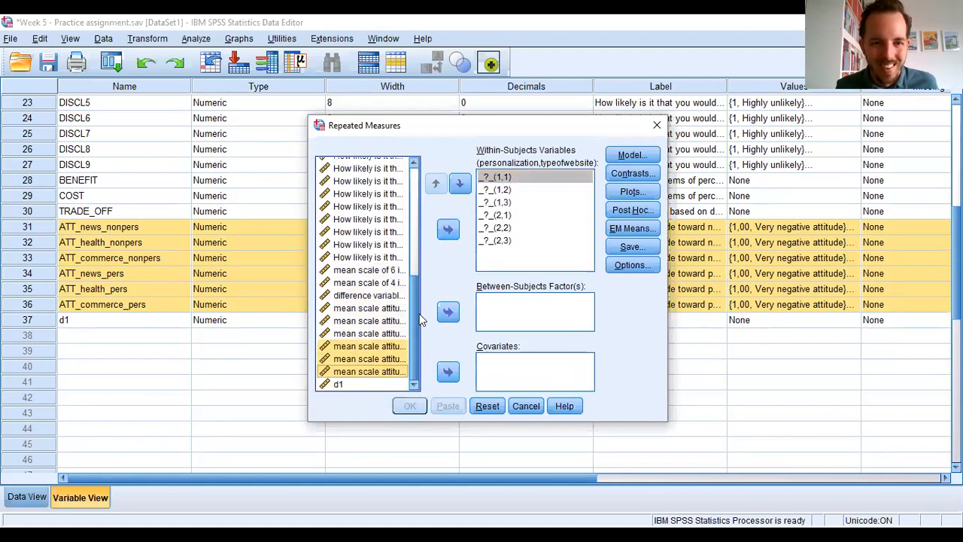
- Assign the six attitude scales to the personalization by typeofwebsite combinations, with the nonpersonalized variables first and the personalized ones second
left_click(385, 310)
left_click(384, 373, "shift")
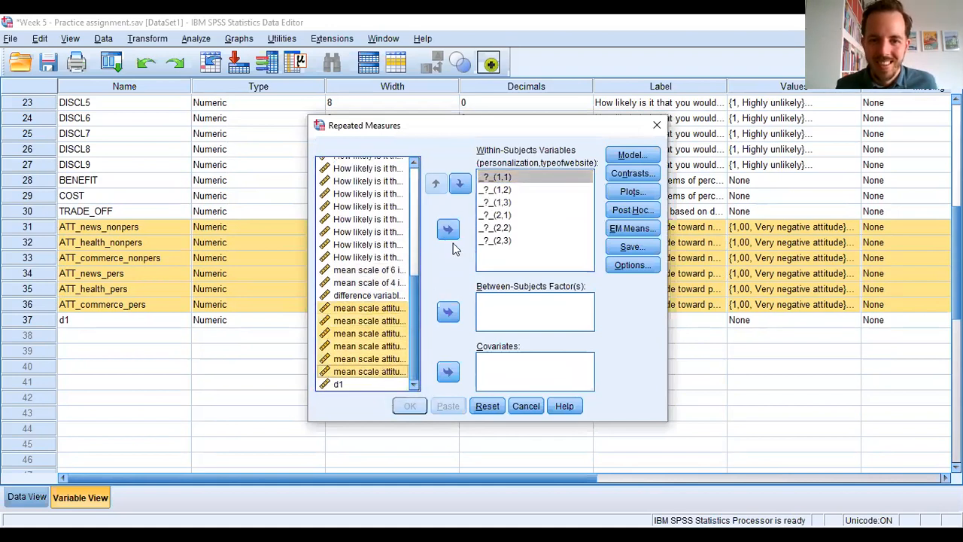
left_click(448, 230)
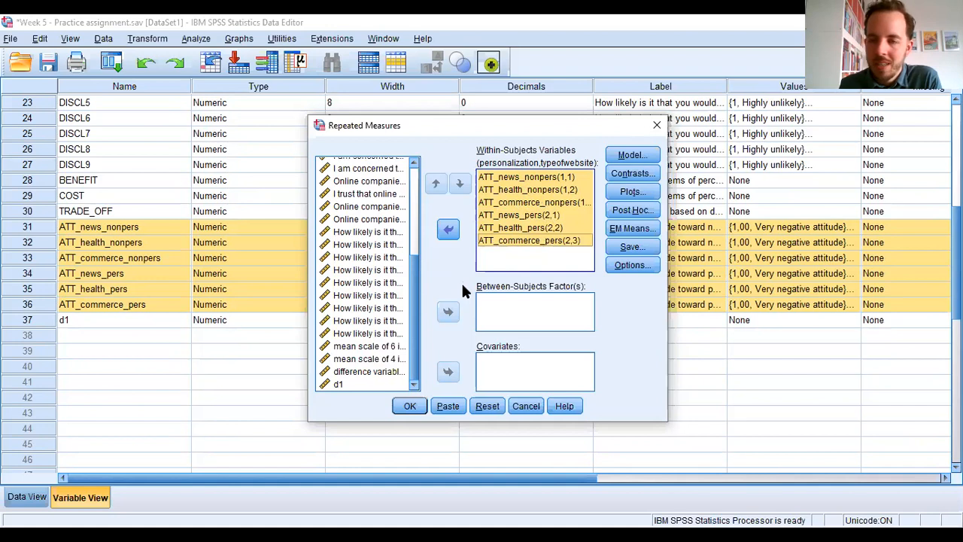
- Add the gender variable as a between-subjects factor, and dismiss the repeated measures setup without running it
left_click_drag(414, 314, 435, 211)
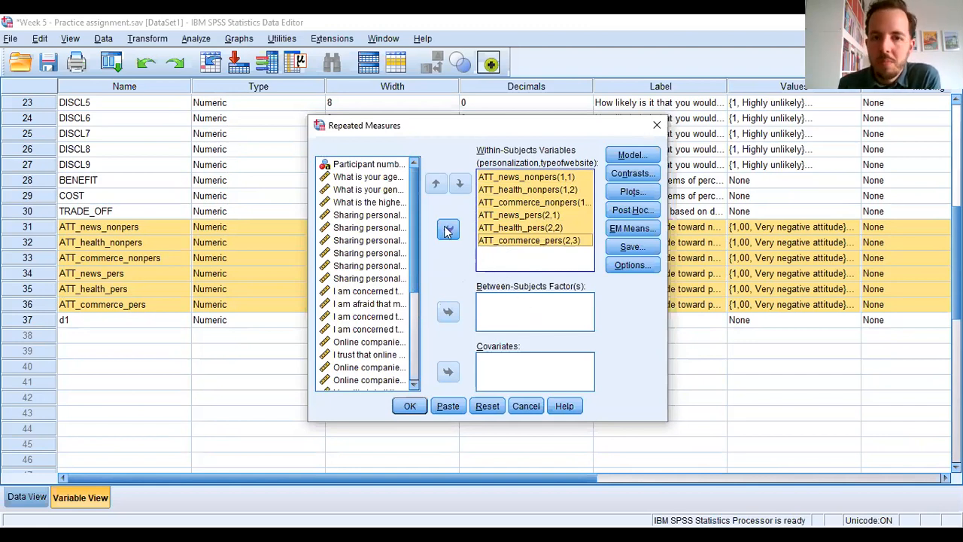
left_click(375, 191)
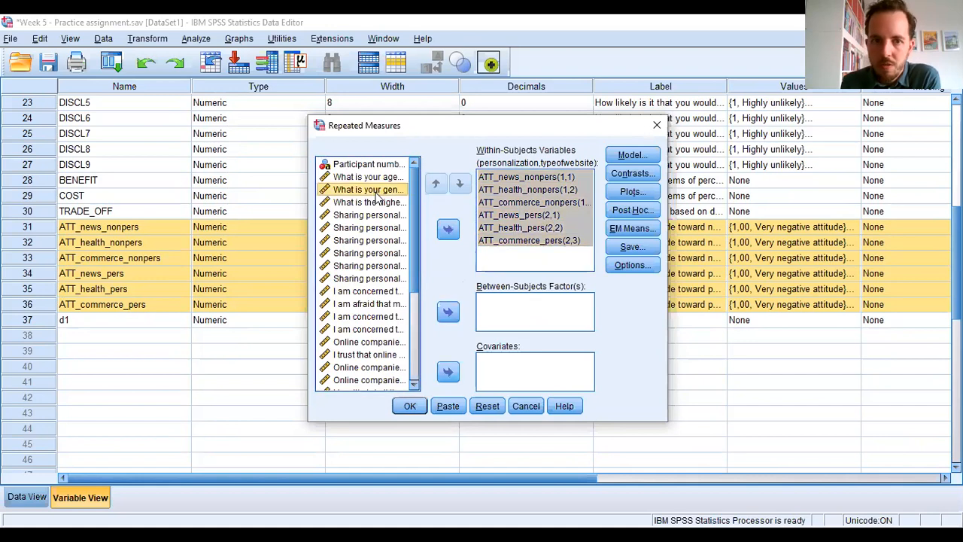
left_click(449, 313)
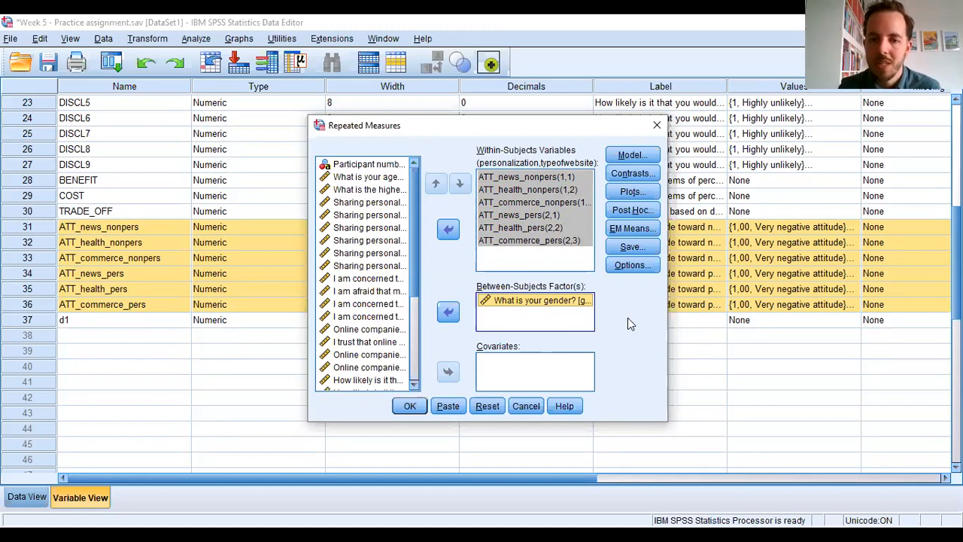
left_click(536, 407)
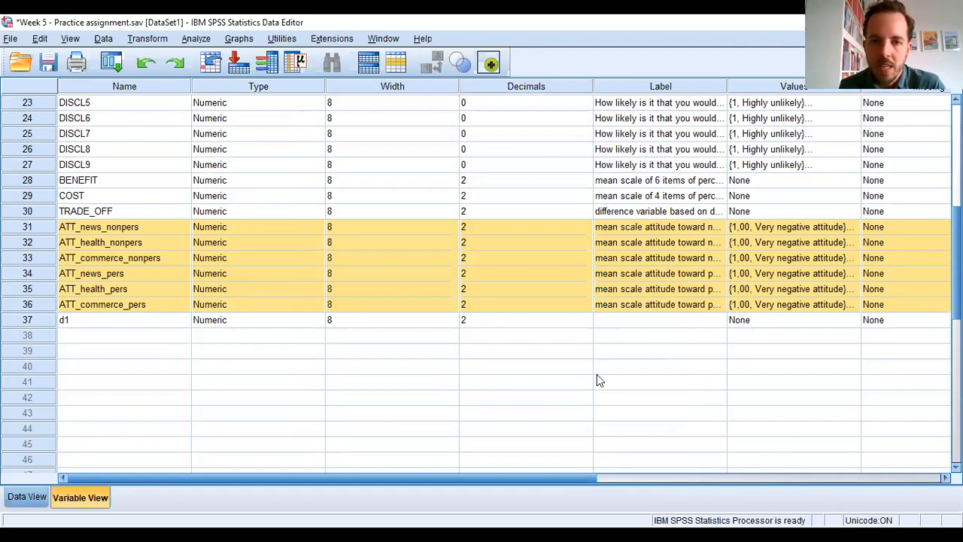
- Open the Explore analysis from the descriptive statistics and remove d1 from its dependent variables
left_click(198, 38)
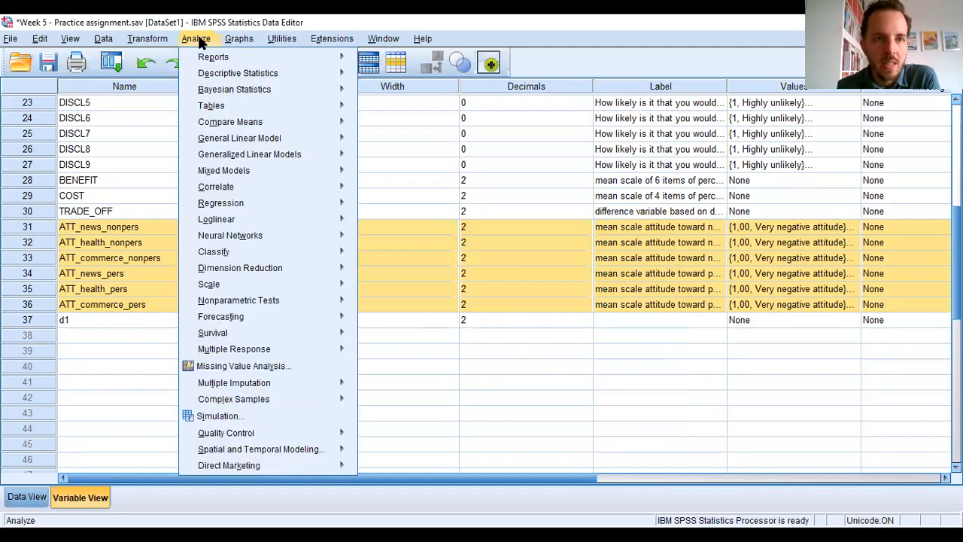
mouse_move(239, 73)
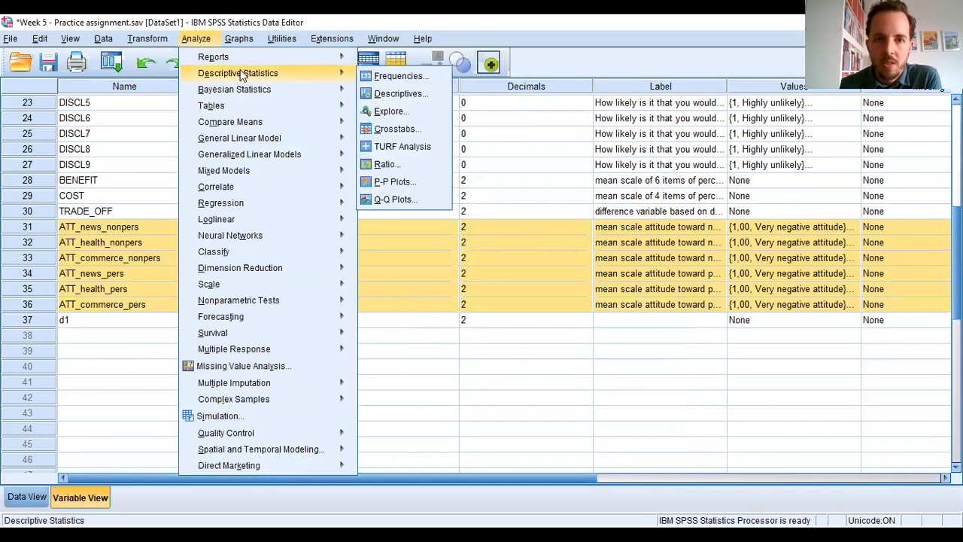
left_click(392, 111)
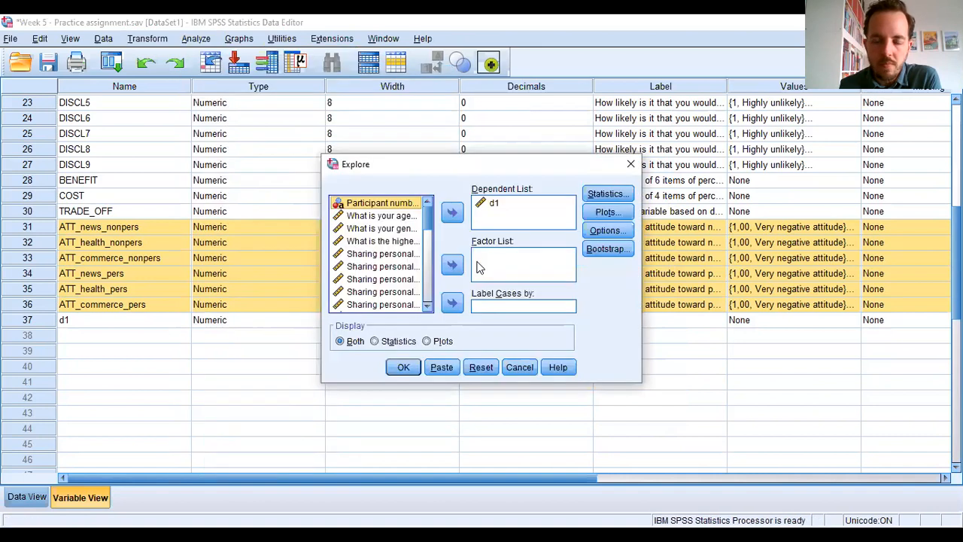
left_click(494, 205)
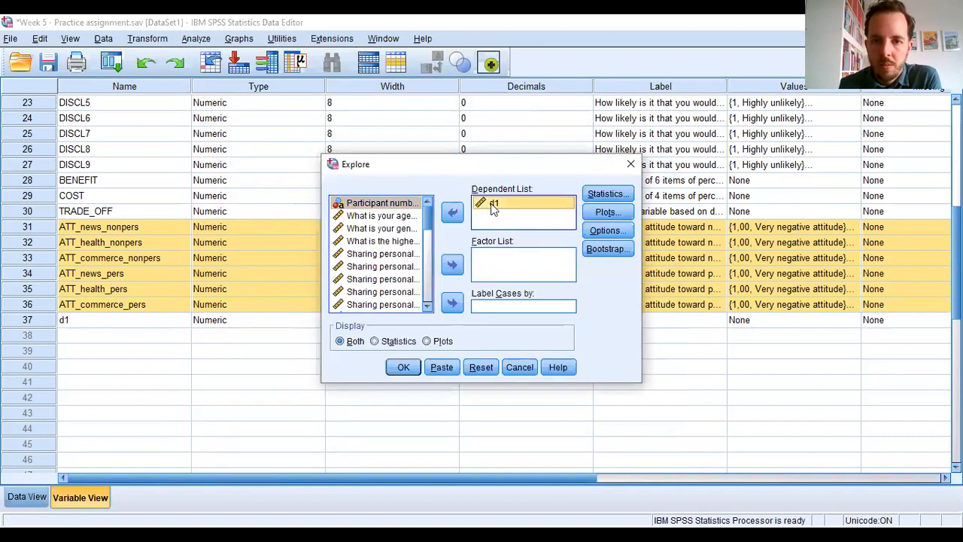
left_click(452, 214)
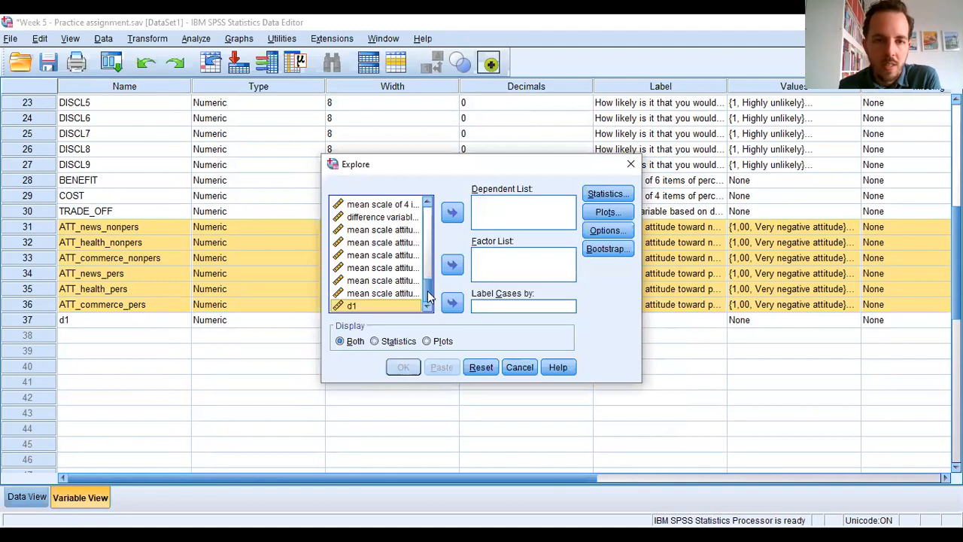
- Set the six attitude mean scales as dependent variables and gender as the factor in the Explore analysis
mouse_move(428, 297)
left_mouse_down()
mouse_move(433, 214)
mouse_move(429, 295)
left_mouse_up()
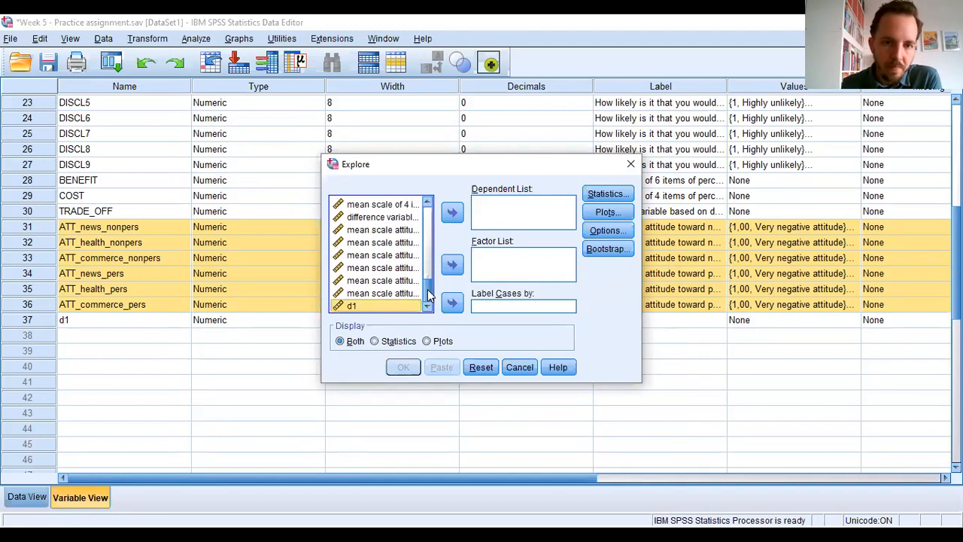
left_click(397, 230)
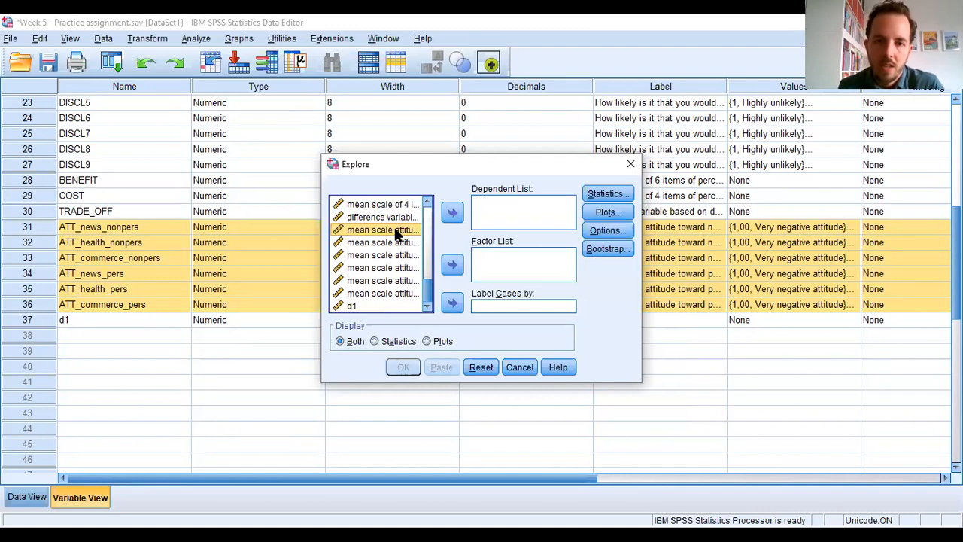
left_click(382, 292, "shift")
left_click(450, 213)
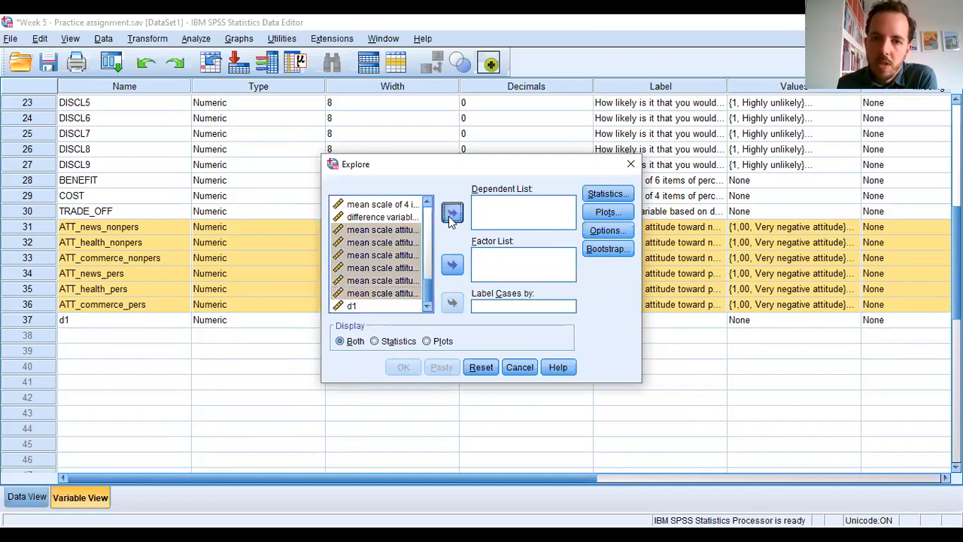
scroll(432, 265, "up", 10)
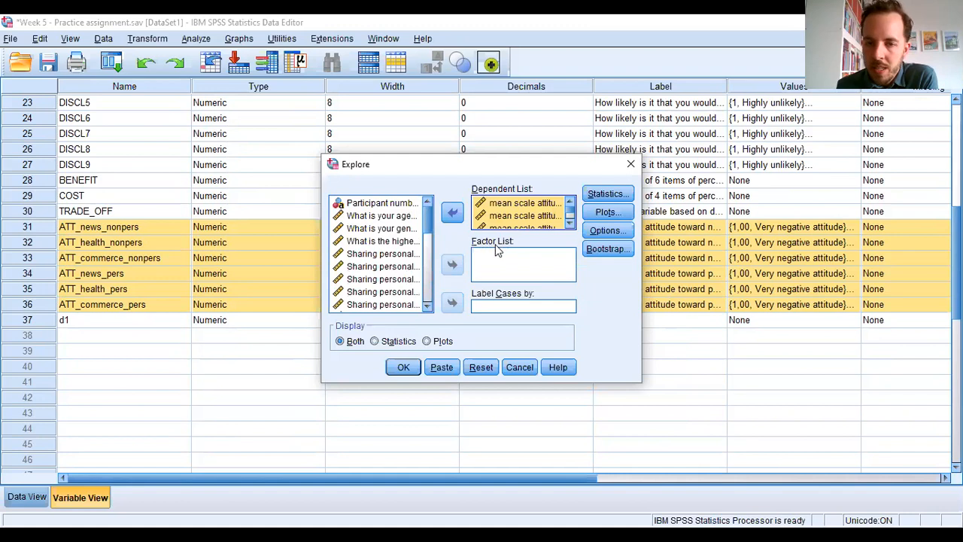
left_click(395, 228)
left_click(451, 265)
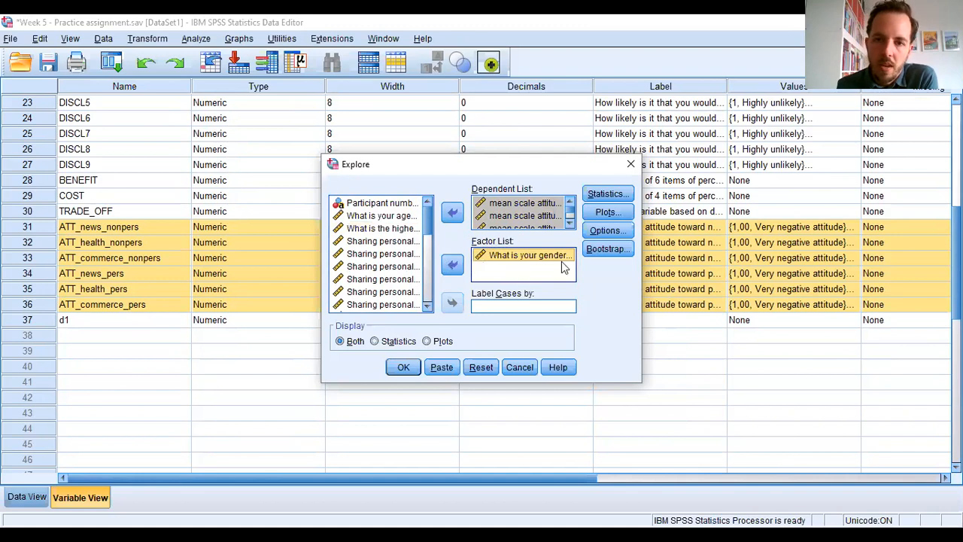
- Add histograms and the untransformed spread-versus-level plot with Levene test to the Explore analysis, and run it
left_click(608, 215)
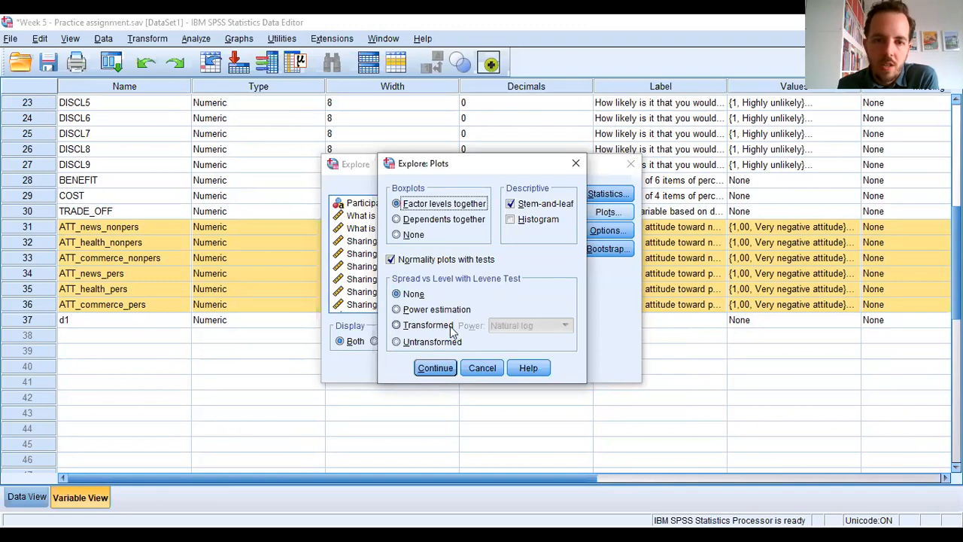
left_click(399, 343)
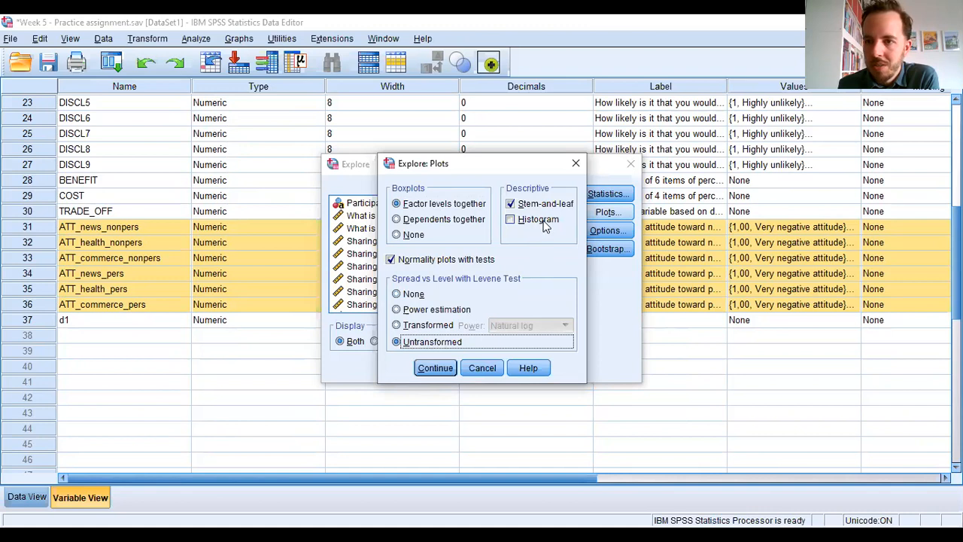
left_click(511, 220)
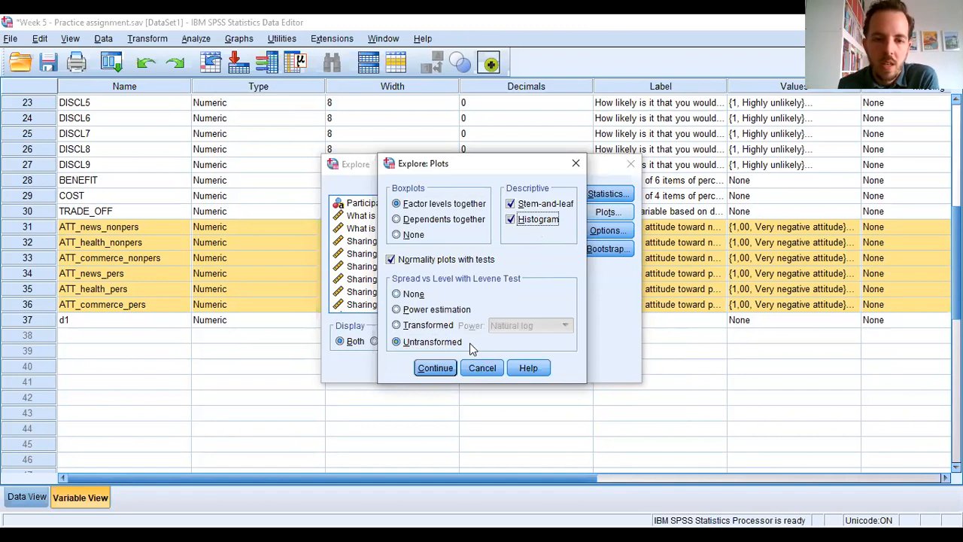
left_click(436, 368)
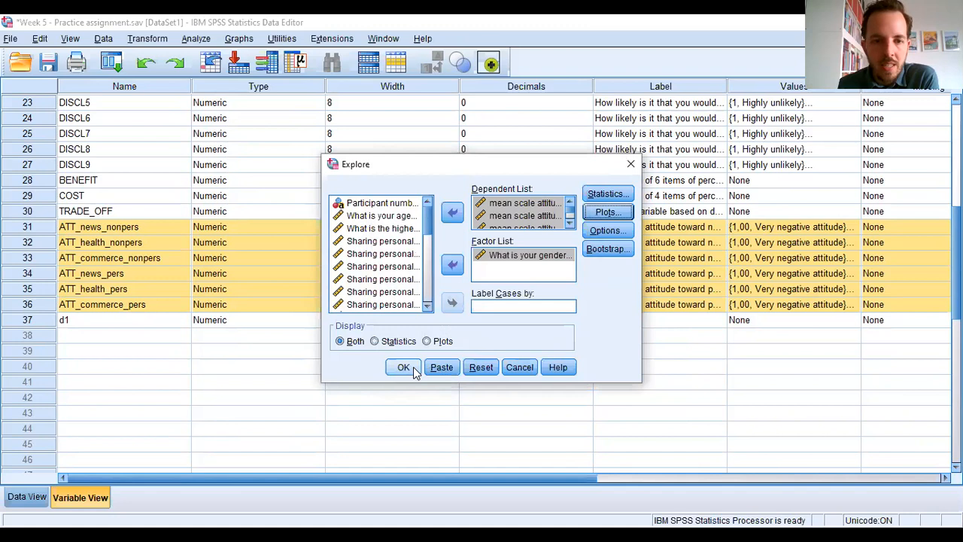
left_click(404, 367)
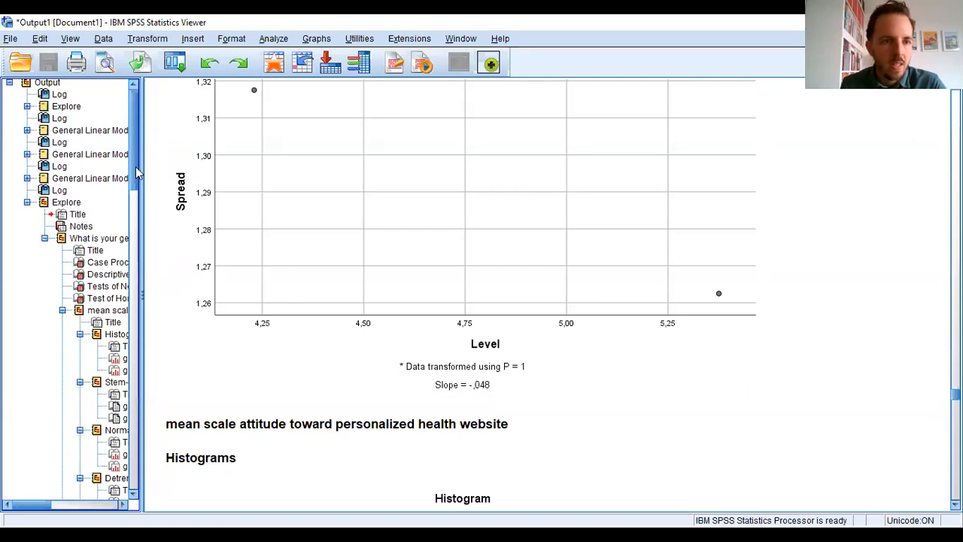
- Go to the newest Explore output and review the case processing summary and the descriptives of each attitude scale by gender
left_click_drag(136, 166, 136, 323)
left_click(178, 272)
left_click_drag(177, 266, 167, 151)
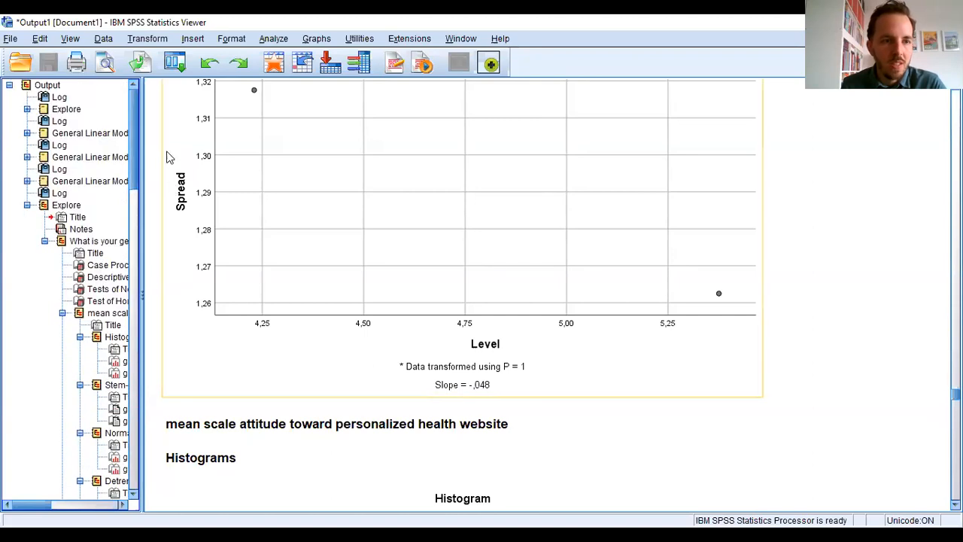
left_click(56, 207)
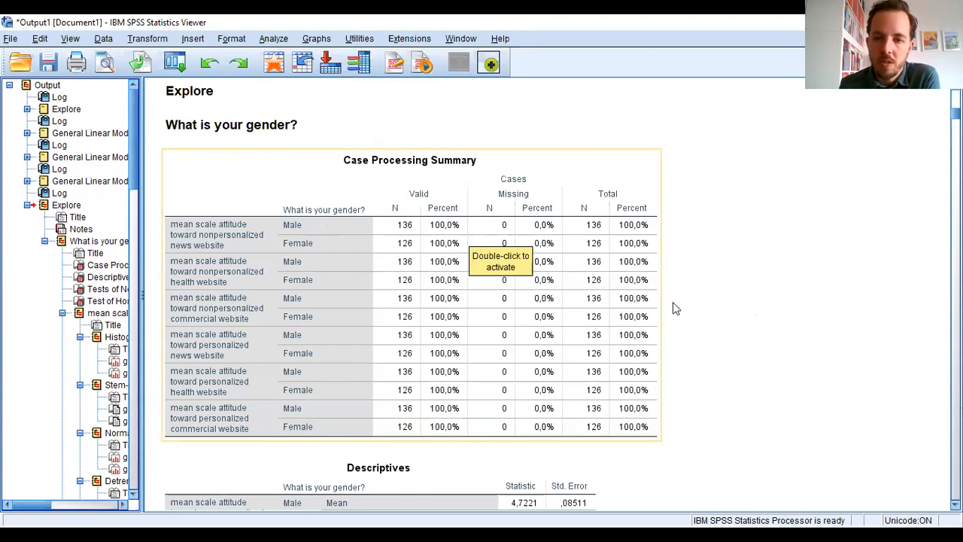
scroll(747, 303, "down", 5)
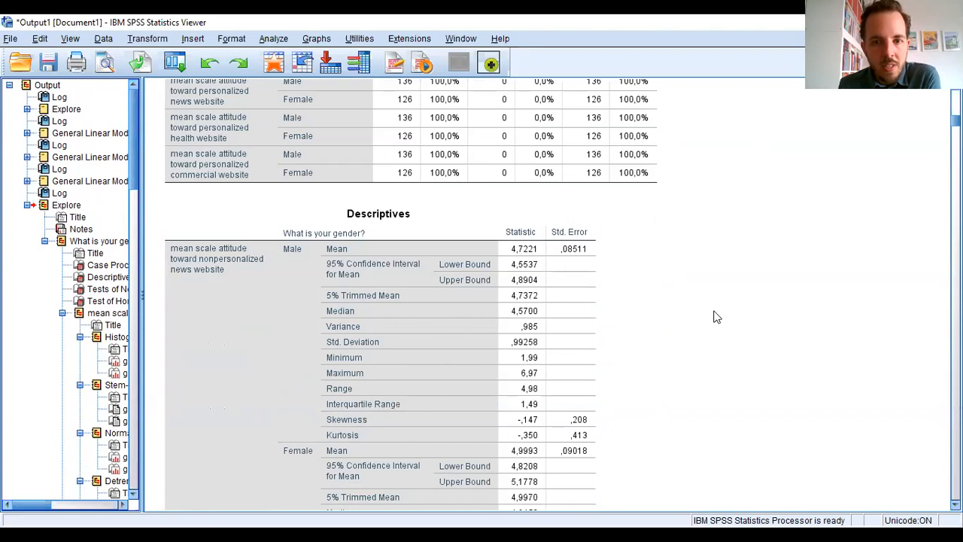
scroll(716, 317, "down", 1)
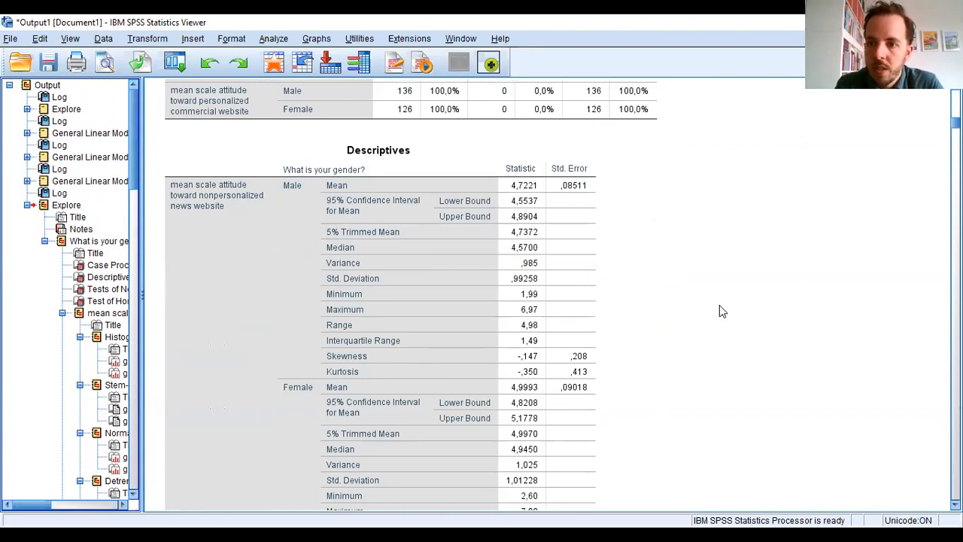
left_click(337, 295)
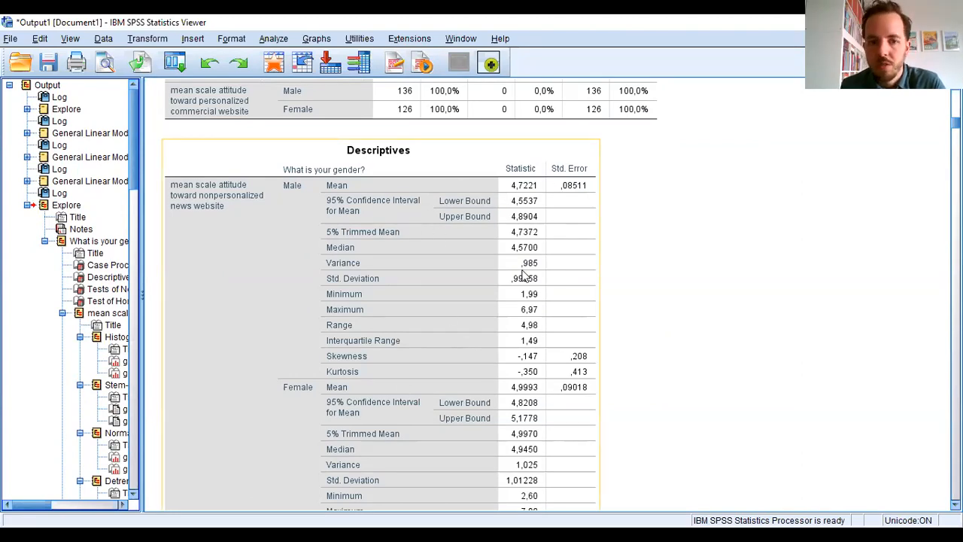
scroll(732, 272, "down", 2)
left_click(686, 290)
scroll(692, 282, "down", 10)
scroll(694, 281, "down", 20)
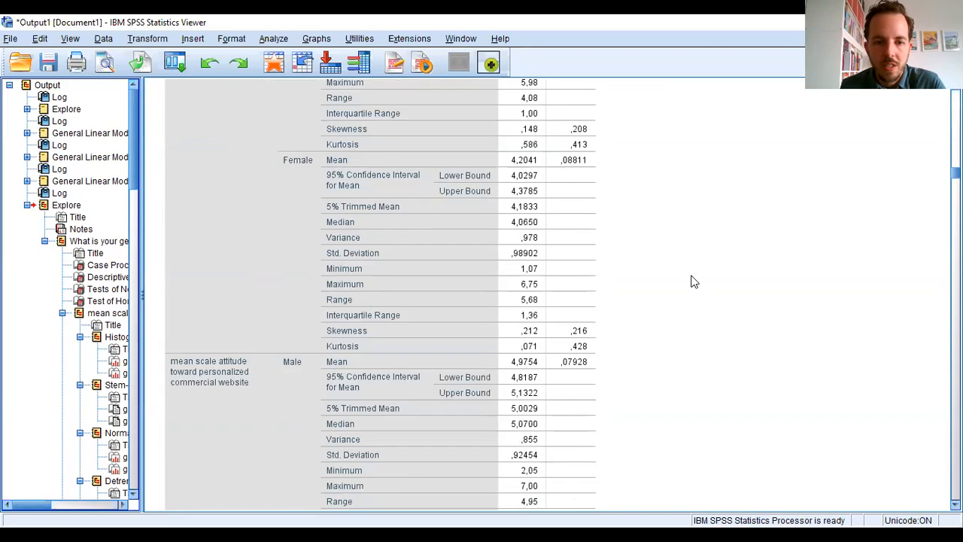
- Examine the Tests of Normality table, comparing the Kolmogorov-Smirnov and Shapiro-Wilk significance for males and females on each attitude scale
scroll(696, 286, "down", 20)
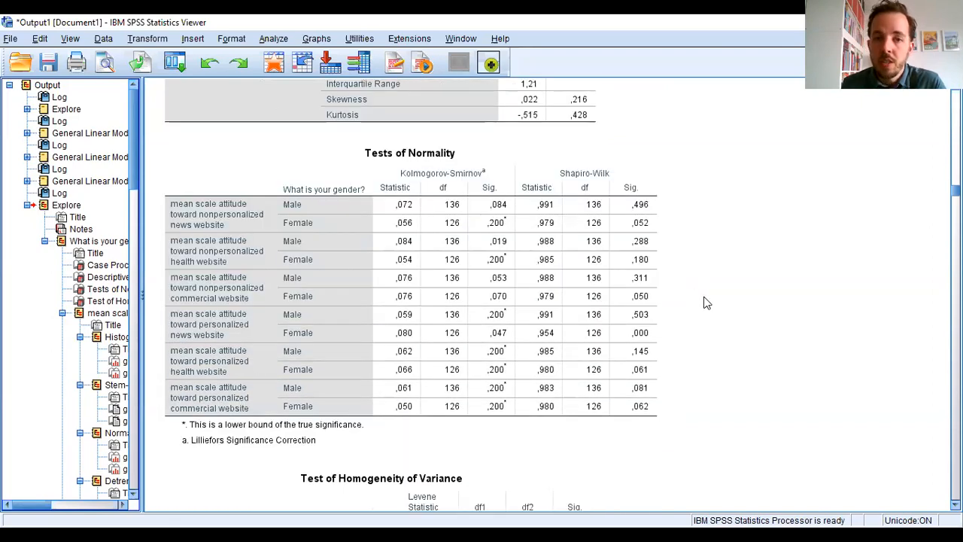
left_click(591, 227)
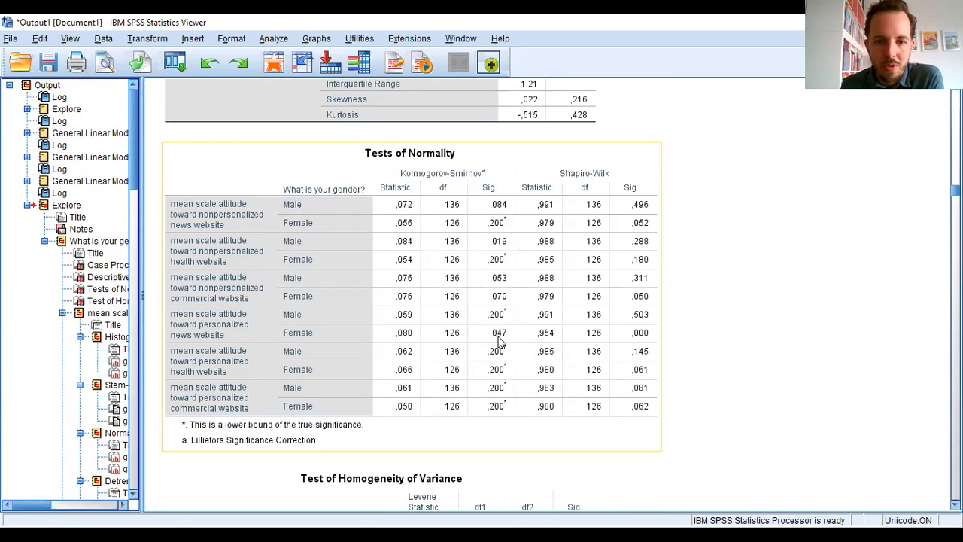
left_click(728, 328)
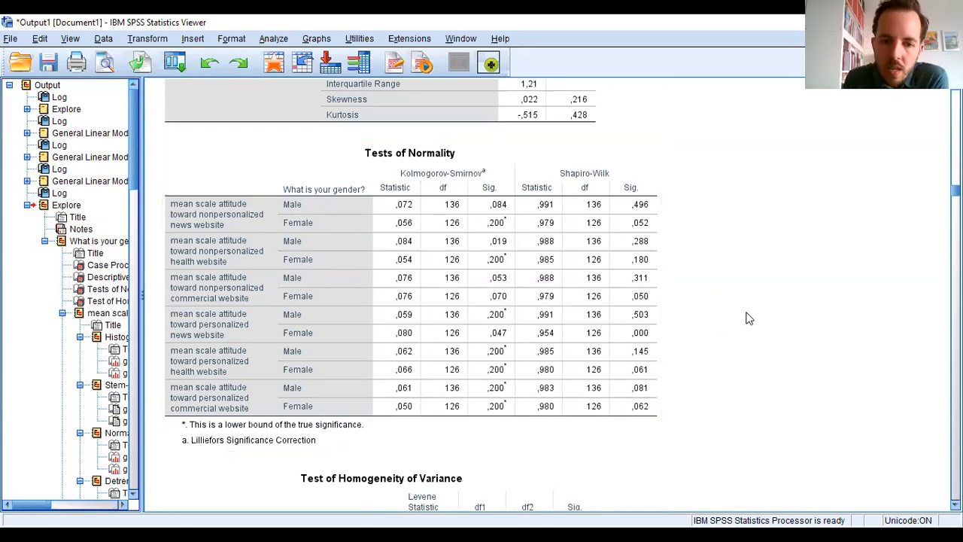
scroll(746, 318, "down", 5)
scroll(746, 318, "up", 5)
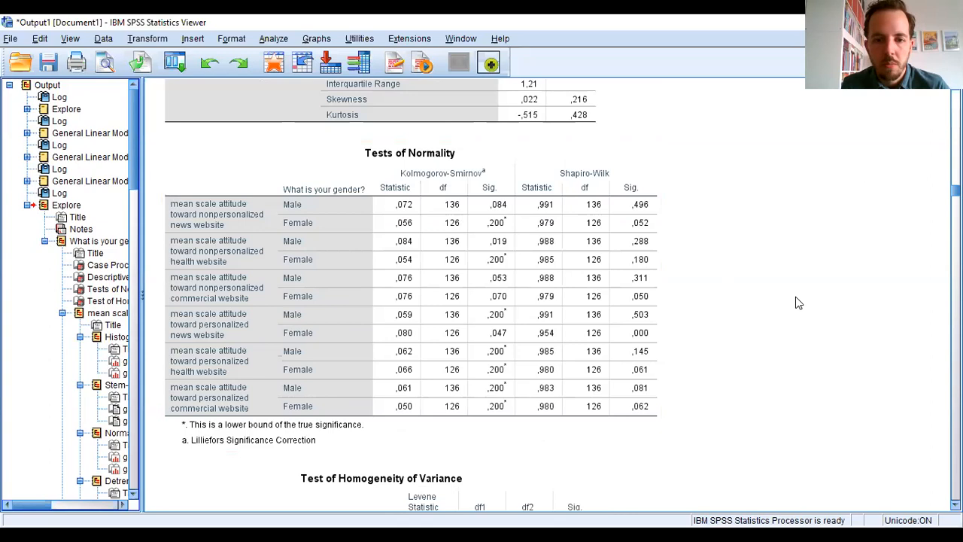
scroll(795, 296, "down", 5)
scroll(796, 297, "up", 5)
left_click(404, 269)
left_click(895, 391)
- Examine the Test of Homogeneity of Variance table, checking the Levene significance for all six attitude scales
scroll(895, 391, "down", 8)
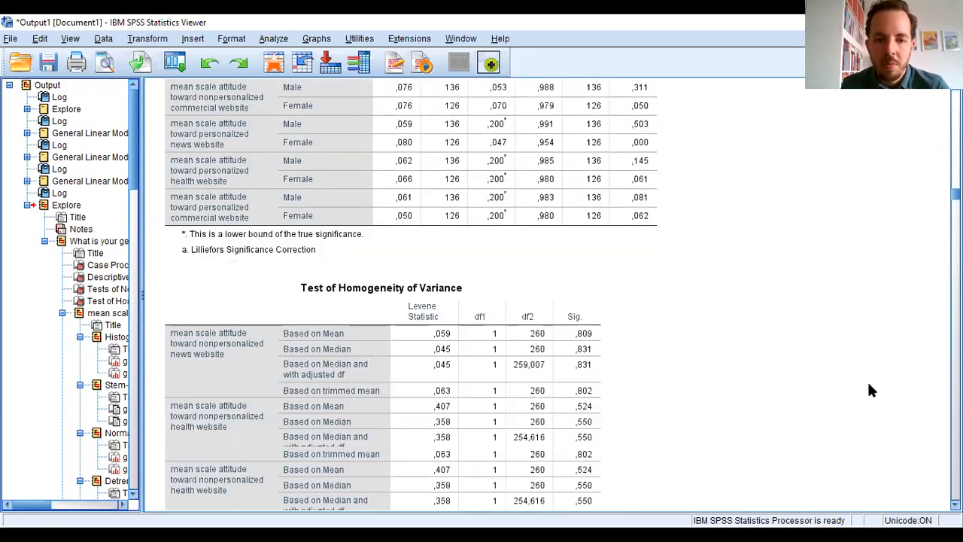
left_click(368, 168)
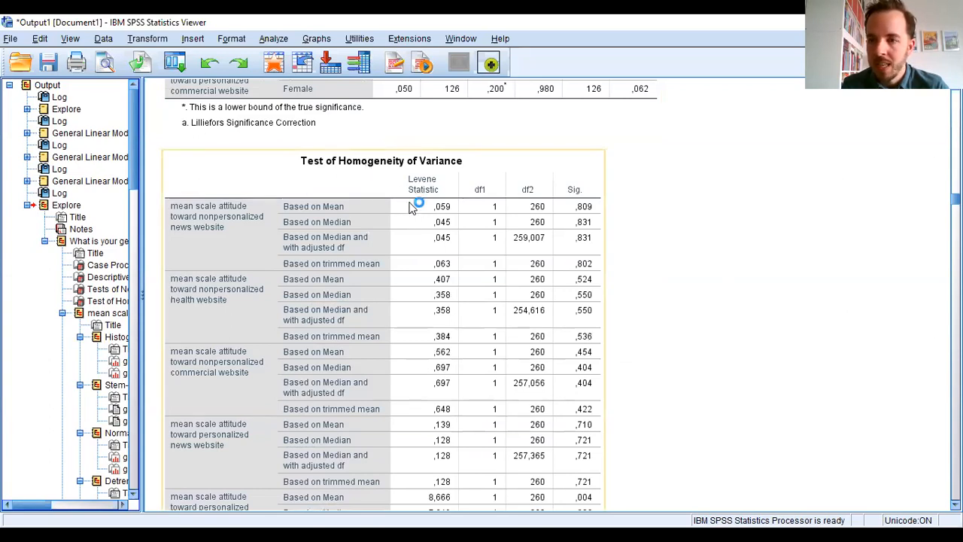
scroll(461, 237, "down", 2)
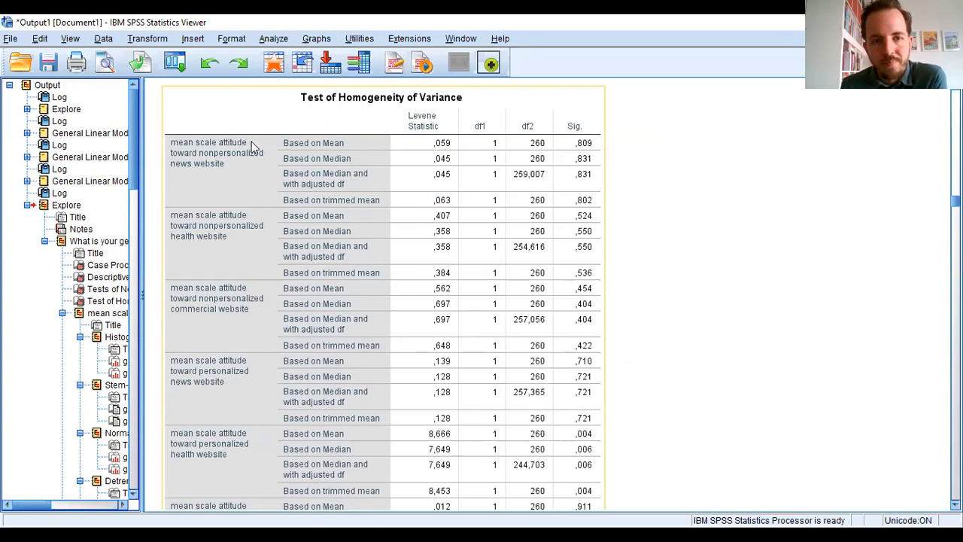
scroll(211, 191, "down", 8)
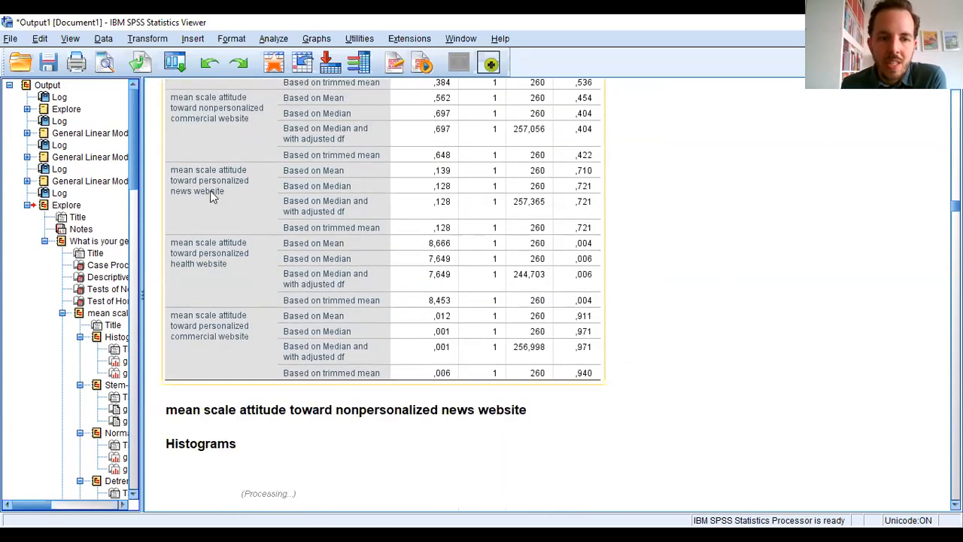
scroll(211, 191, "up", 10)
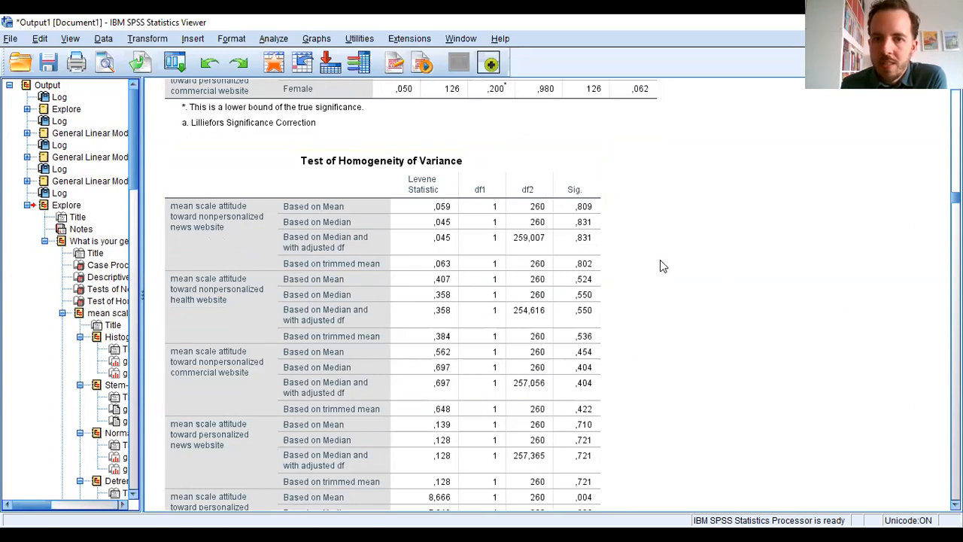
scroll(660, 261, "down", 2)
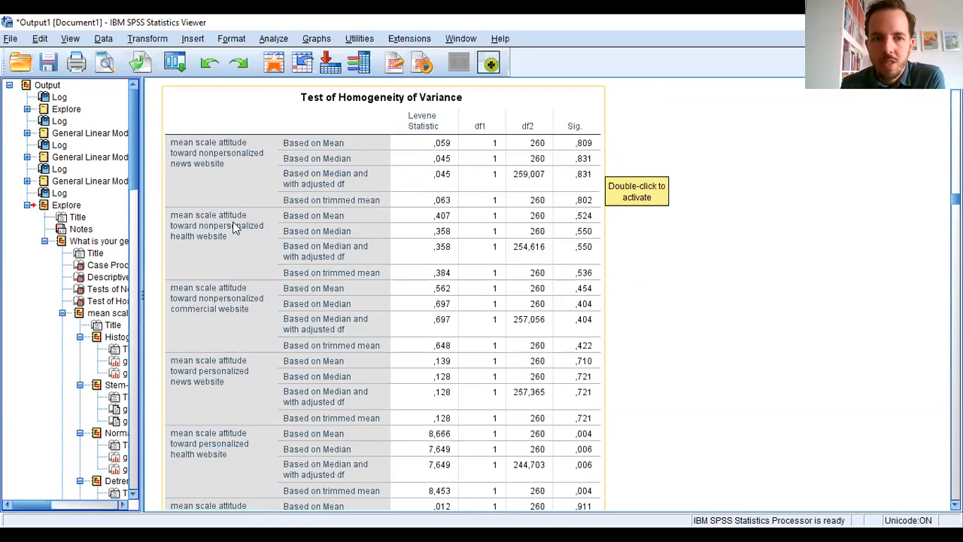
scroll(709, 282, "down", 2)
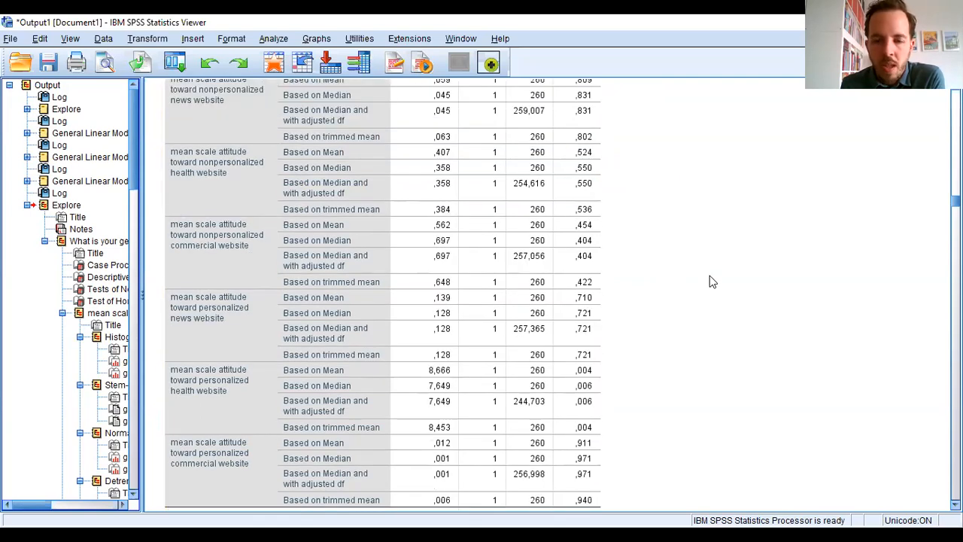
scroll(709, 278, "down", 4)
scroll(710, 277, "up", 2)
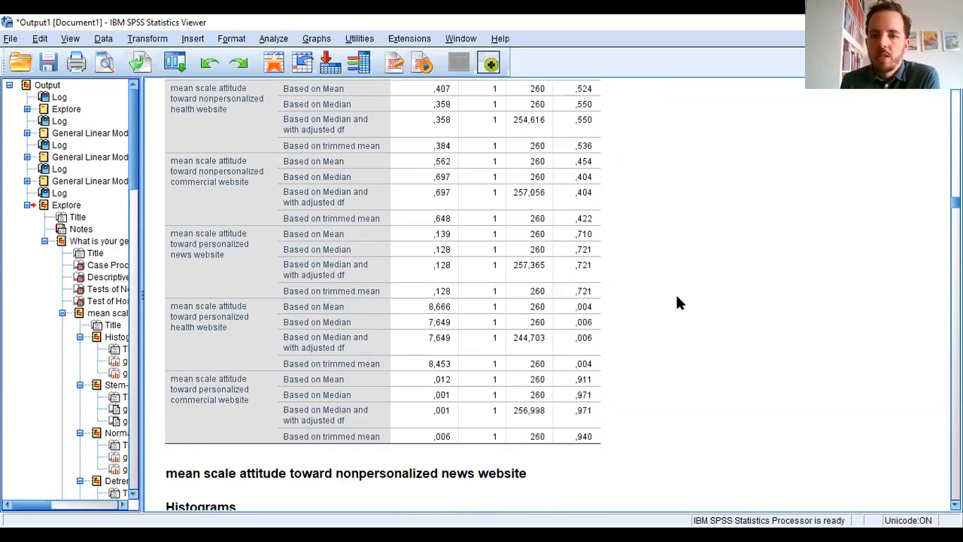
scroll(673, 304, "up", 4)
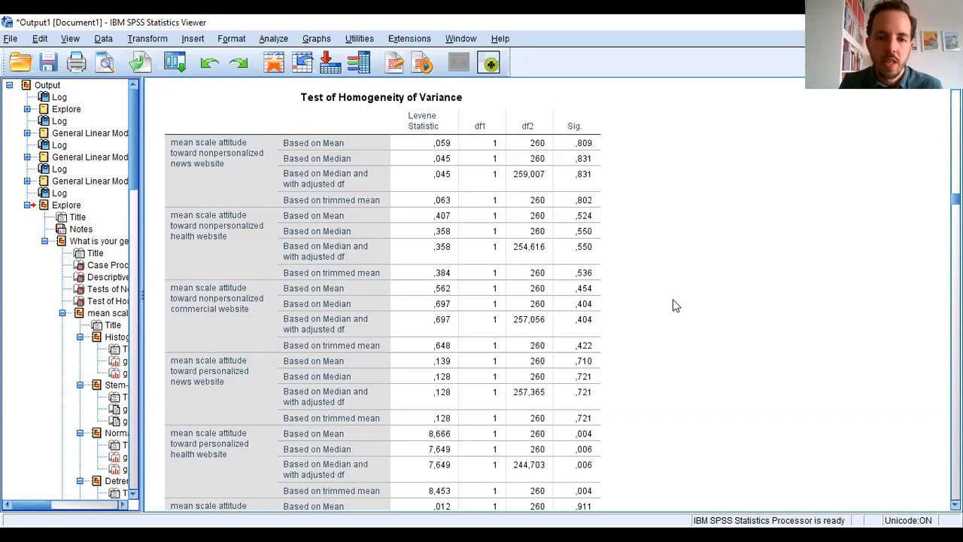
scroll(643, 303, "down", 2)
scroll(642, 303, "up", 2)
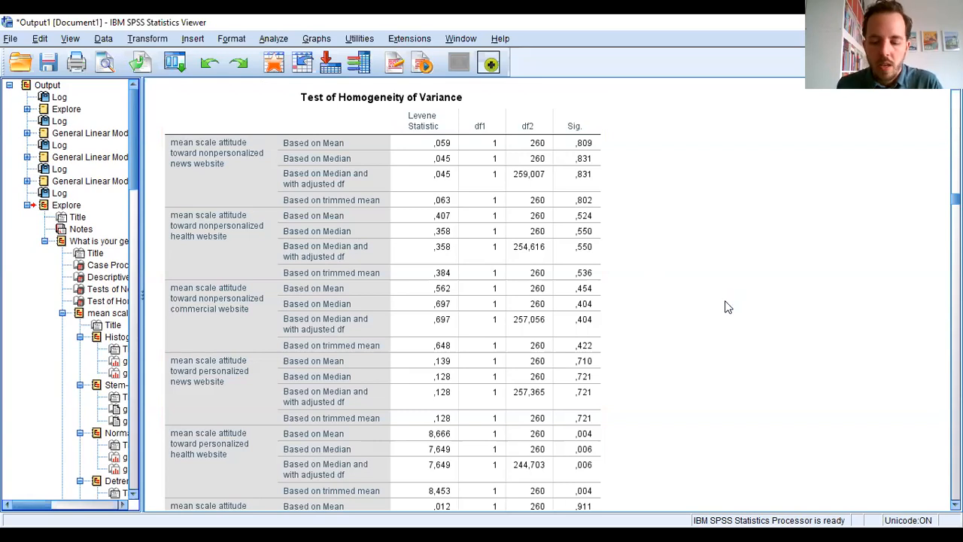
left_click(336, 260)
scroll(332, 256, "down", 2)
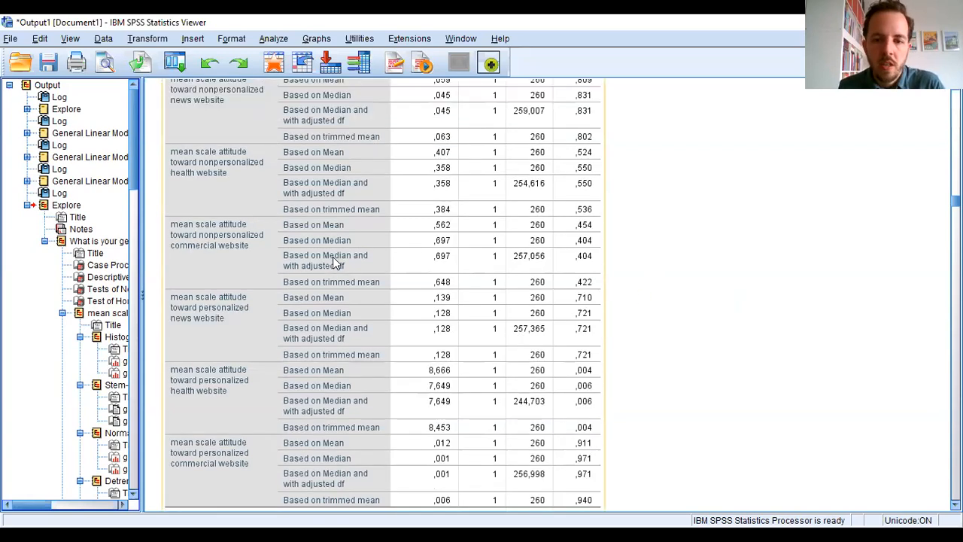
scroll(332, 256, "up", 4)
left_click(768, 347)
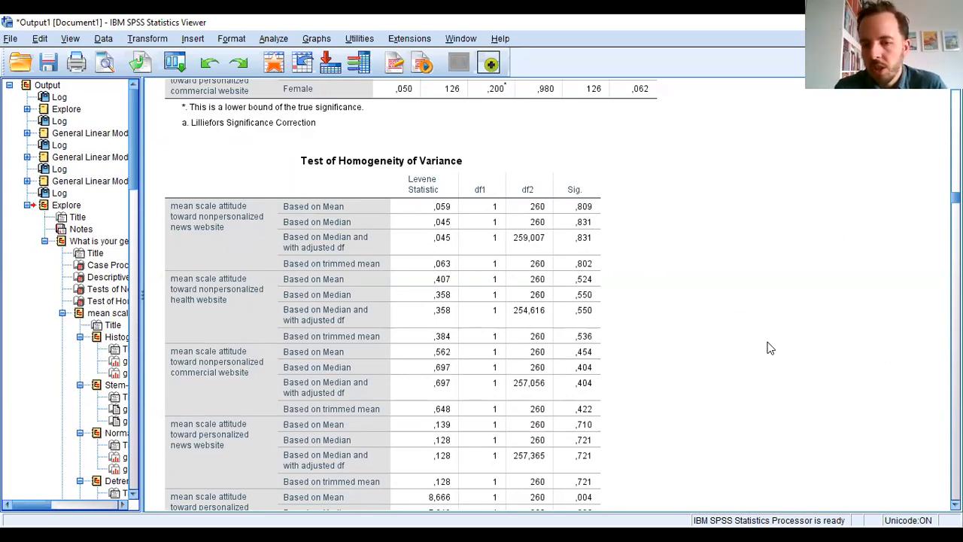
scroll(783, 343, "down", 2)
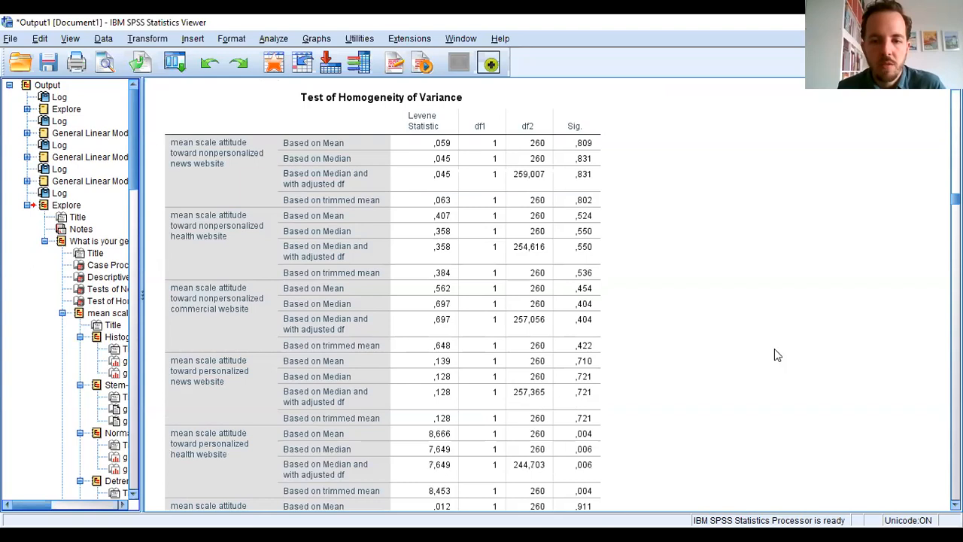
scroll(775, 354, "down", 1)
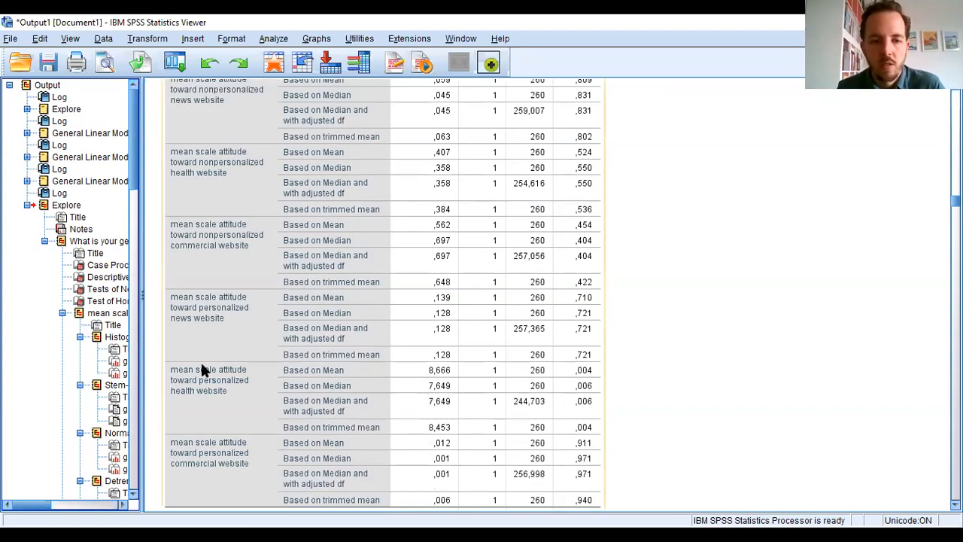
scroll(674, 371, "up", 1)
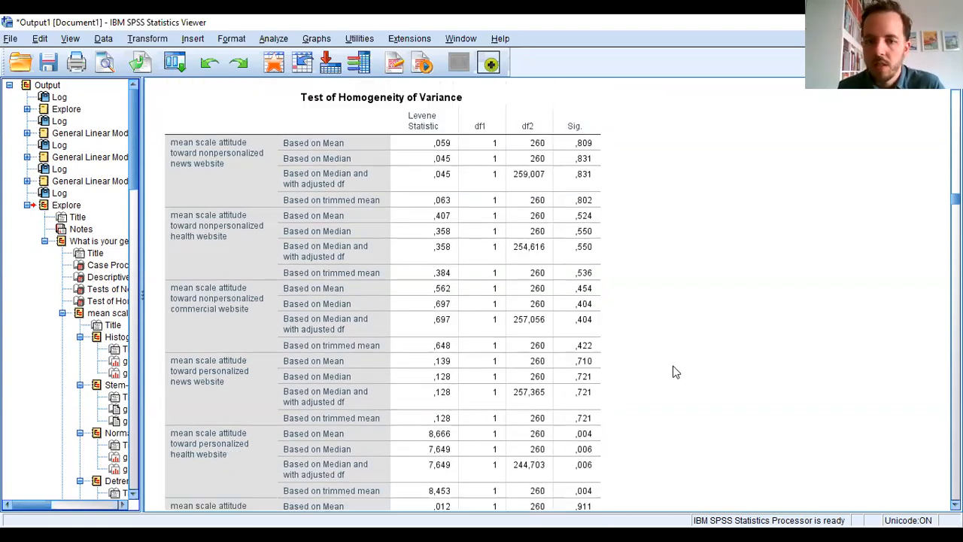